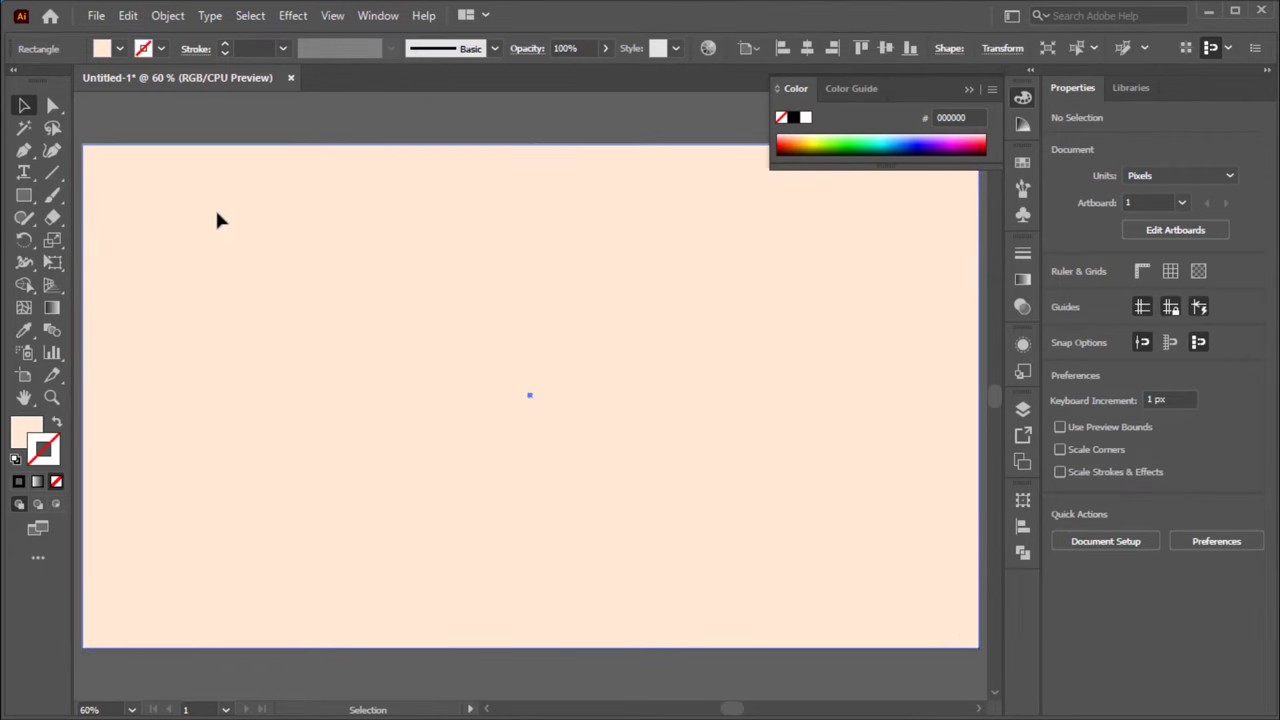
Lock the peach background rectangle so it cannot be selected.
left_click(215, 210)
left_click(167, 16)
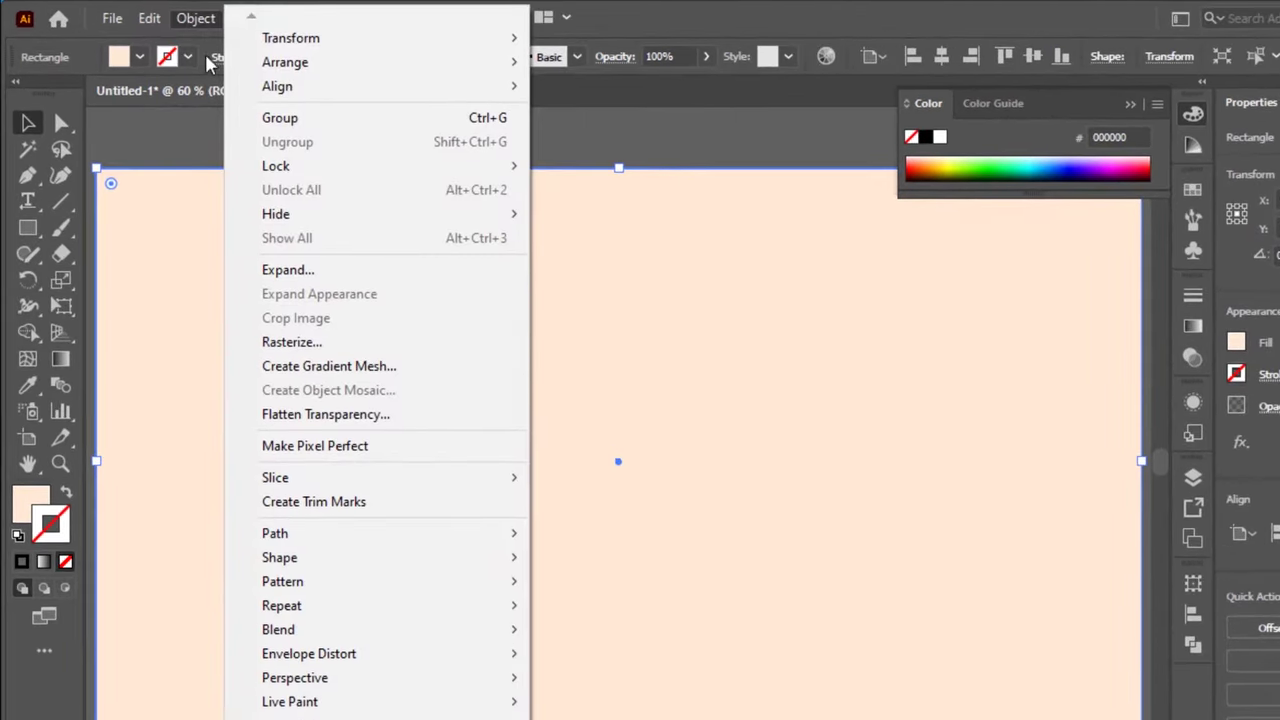
mouse_move(337, 170)
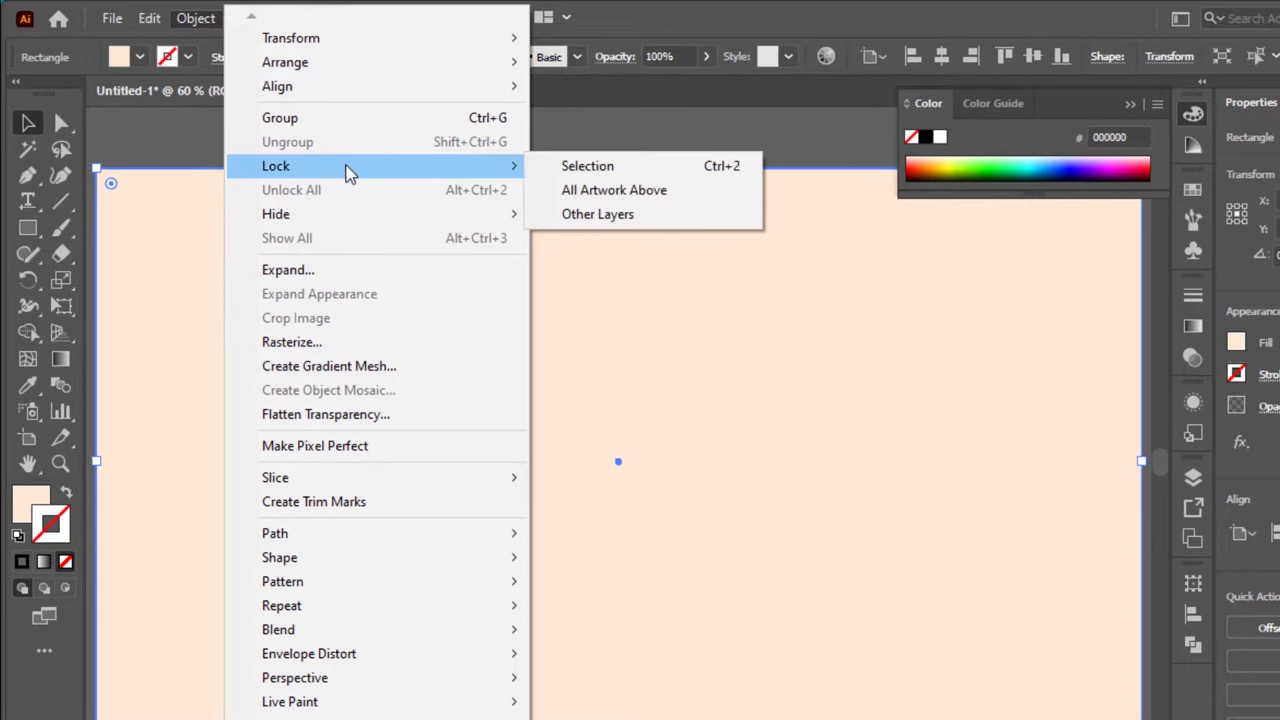
left_click(586, 166)
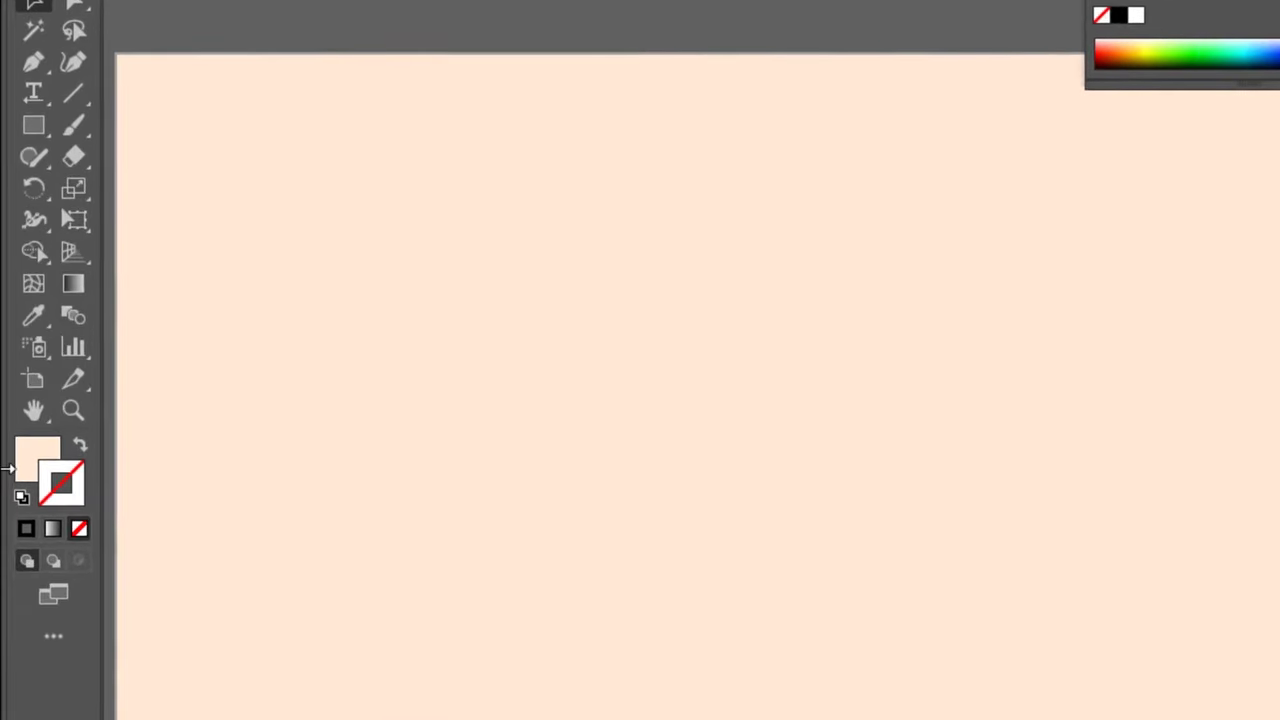
Set the fill colour to hex 3e6a75.
double_click(27, 464)
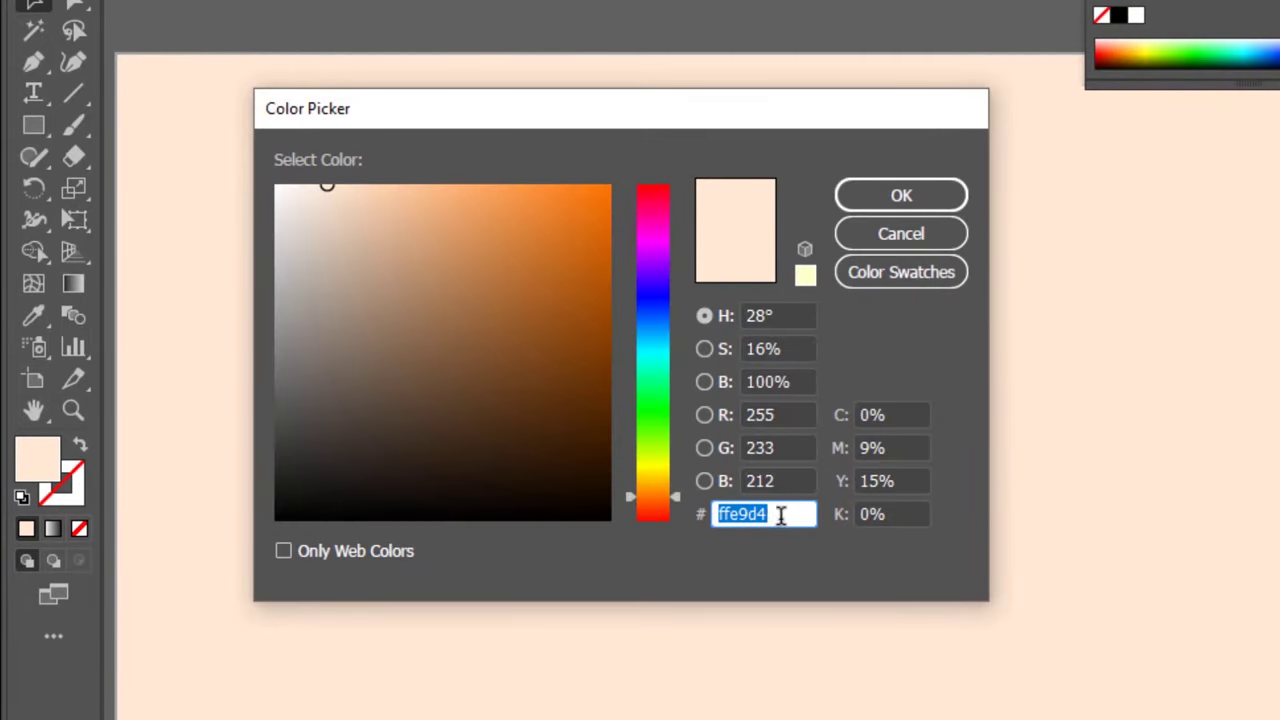
type("3e6a7")
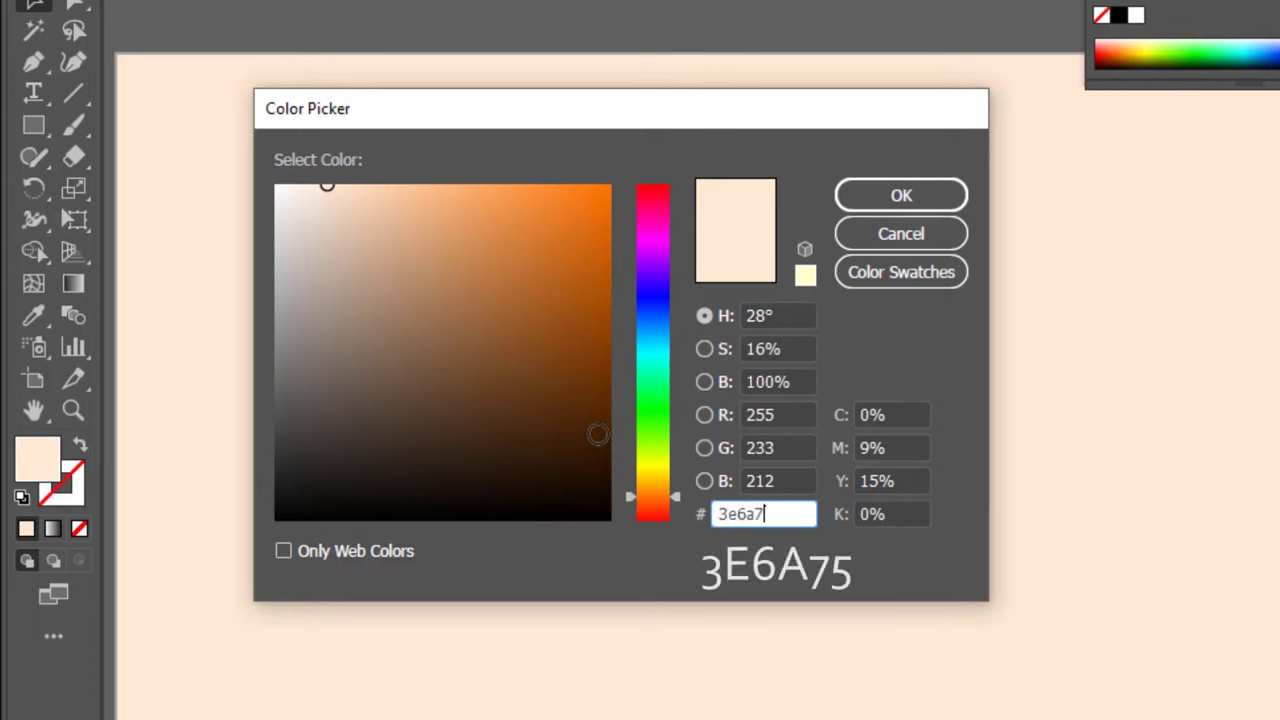
type("5")
key("Tab")
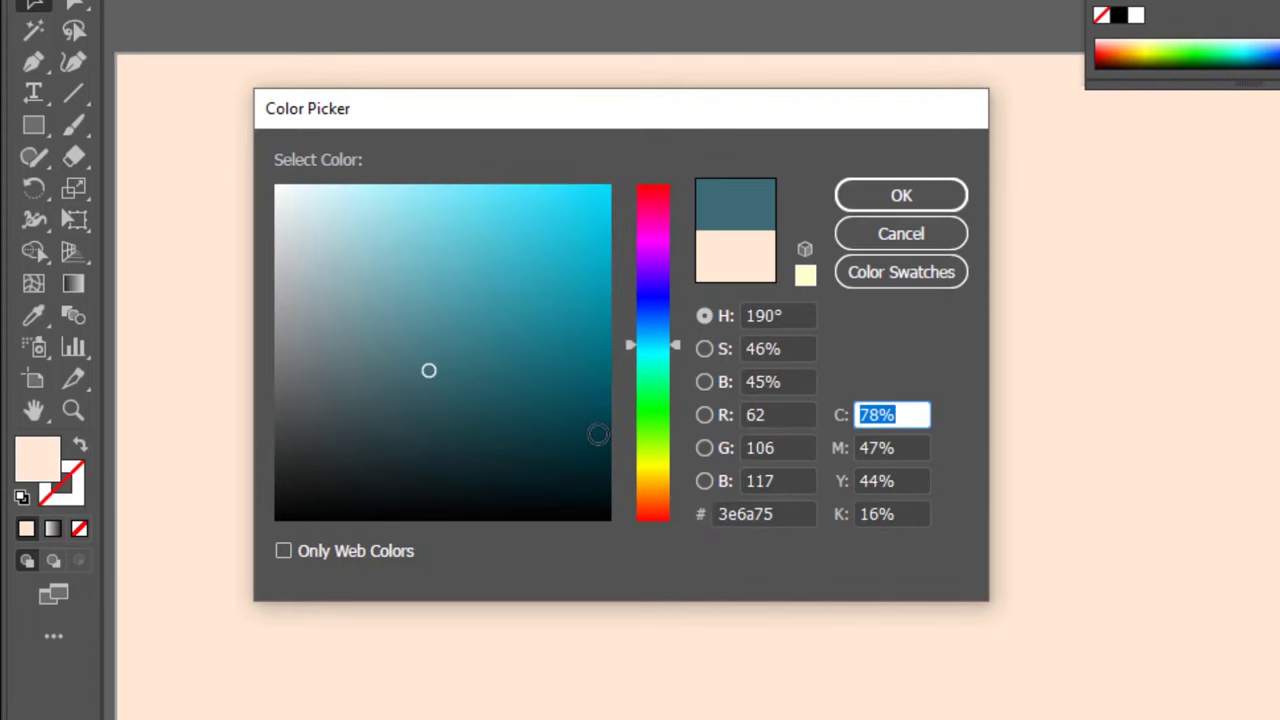
left_click(886, 196)
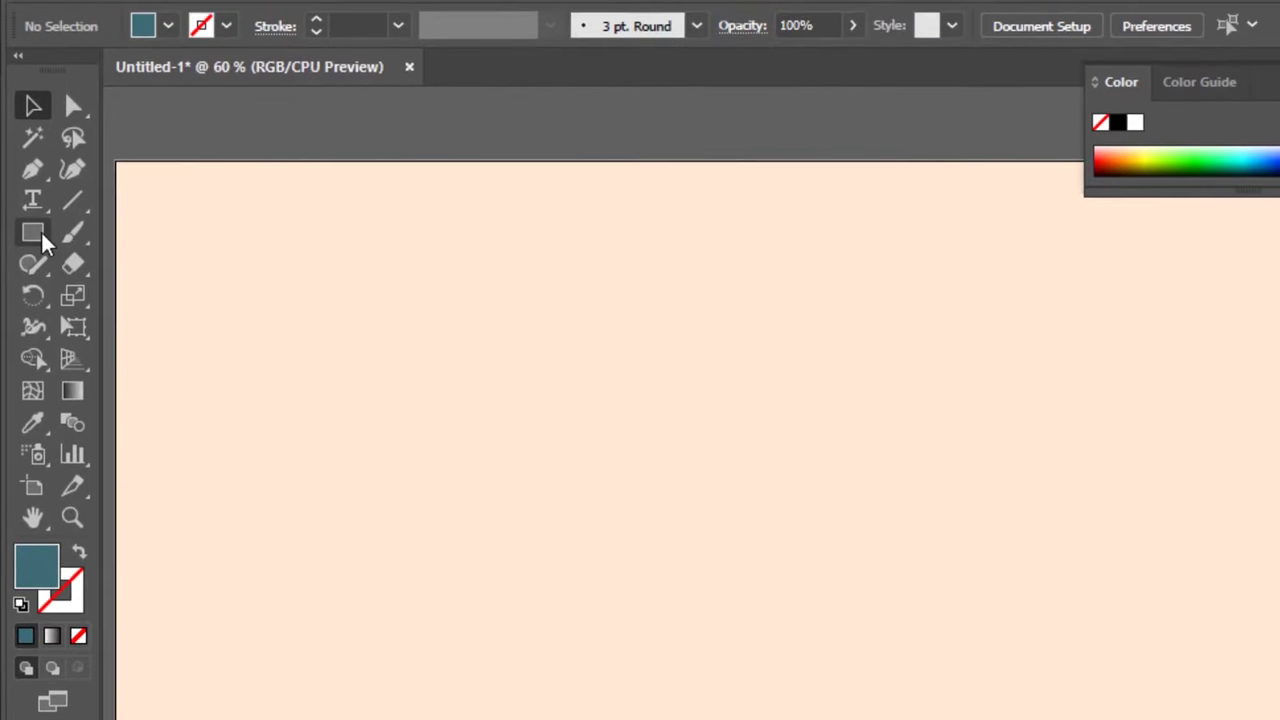
Create a rectangle 15 px wide and 100 px high, and move it towards the upper-left area of the artboard.
left_click(40, 240)
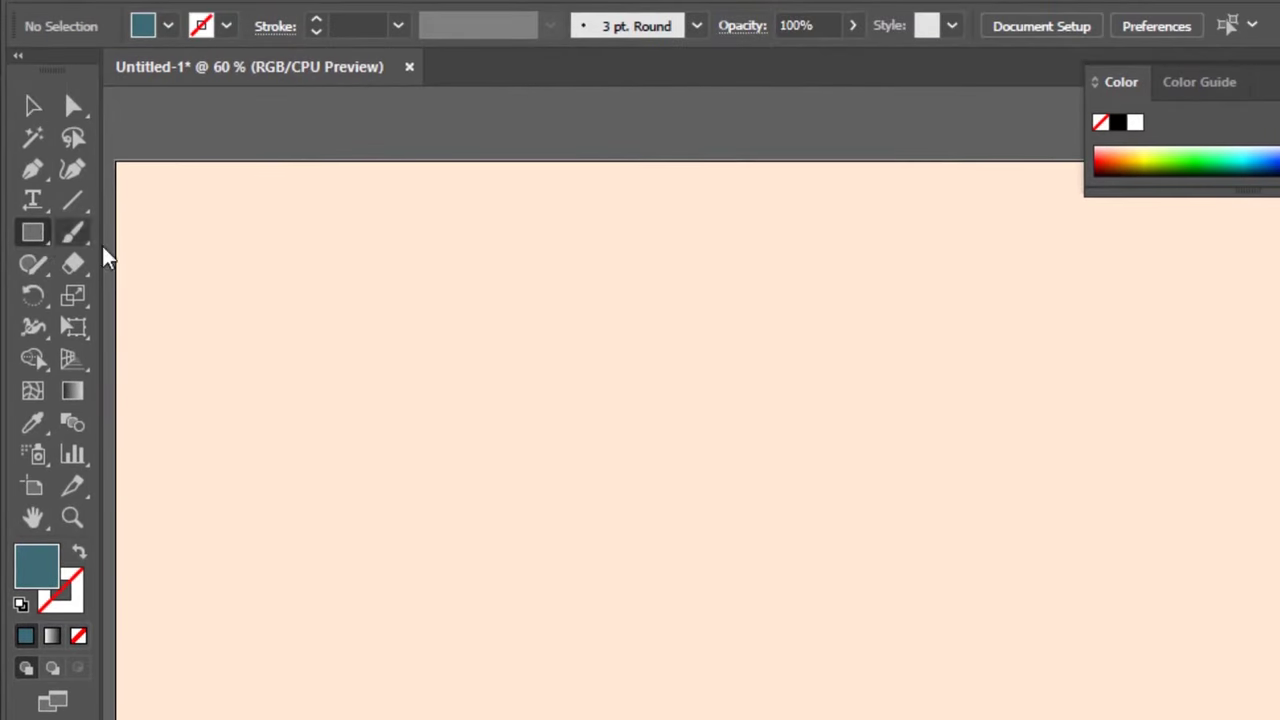
left_click(621, 410)
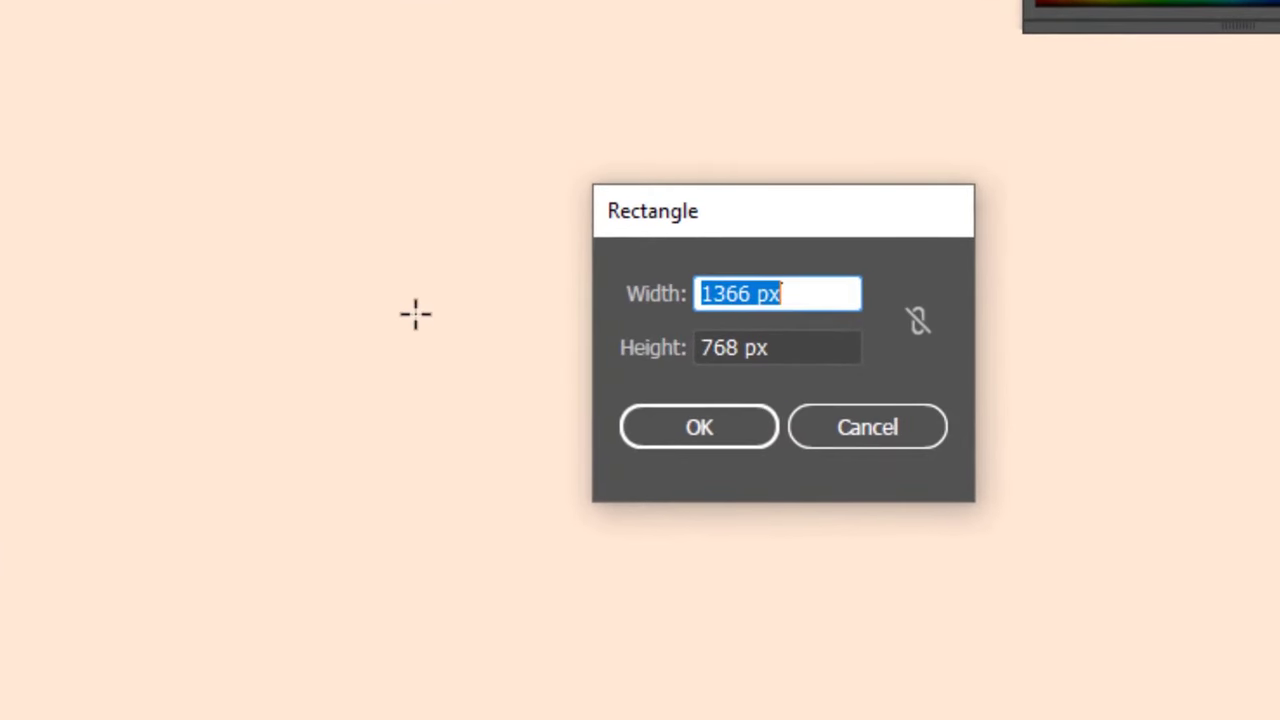
type("15")
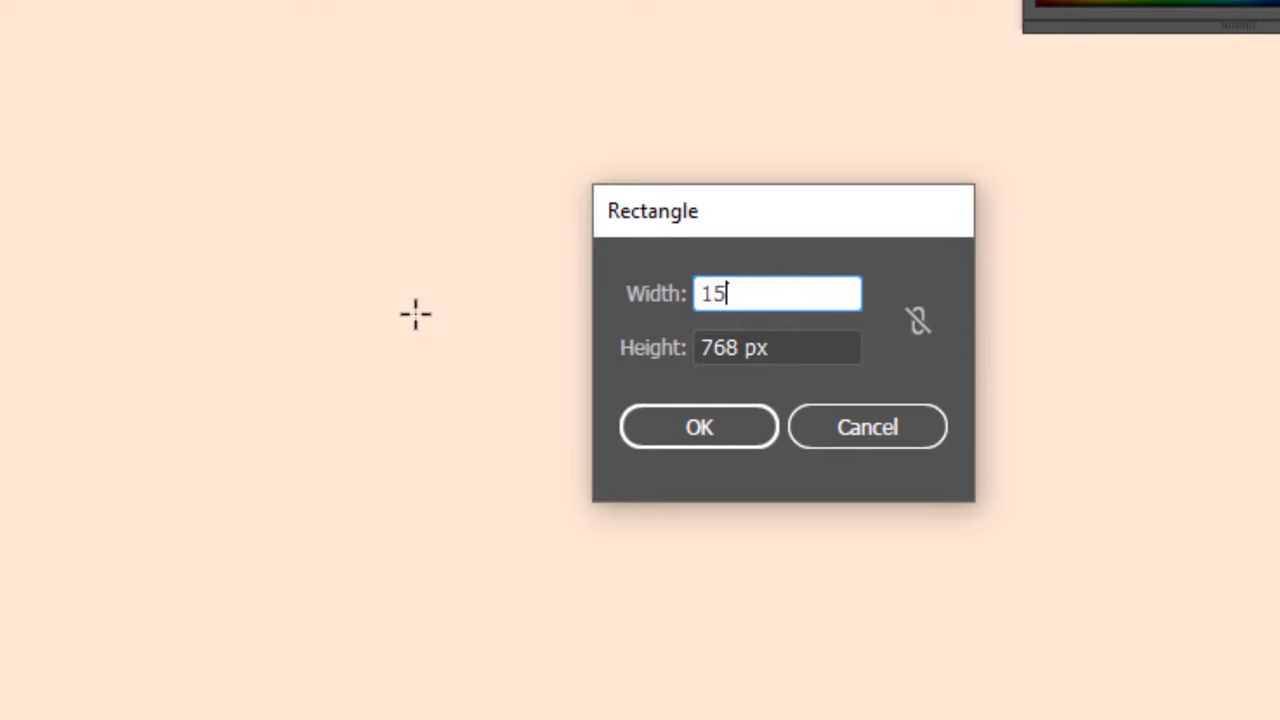
key("Tab")
type("1")
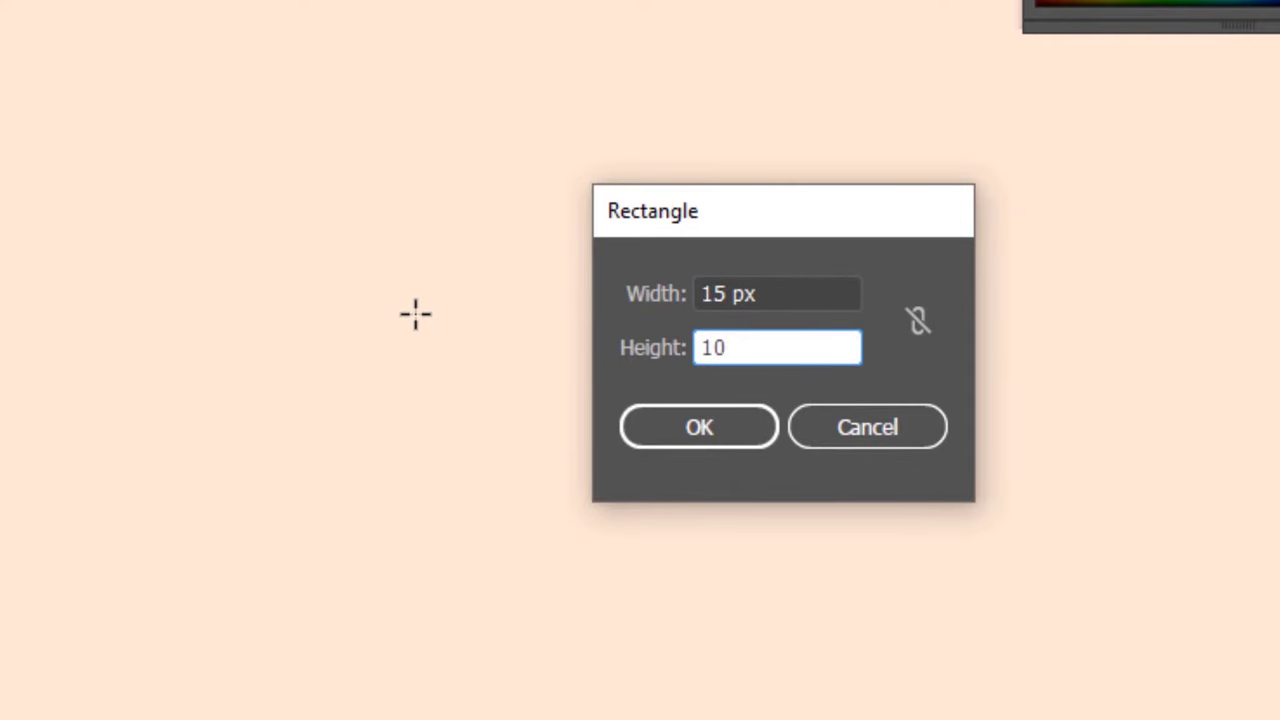
left_click(752, 438)
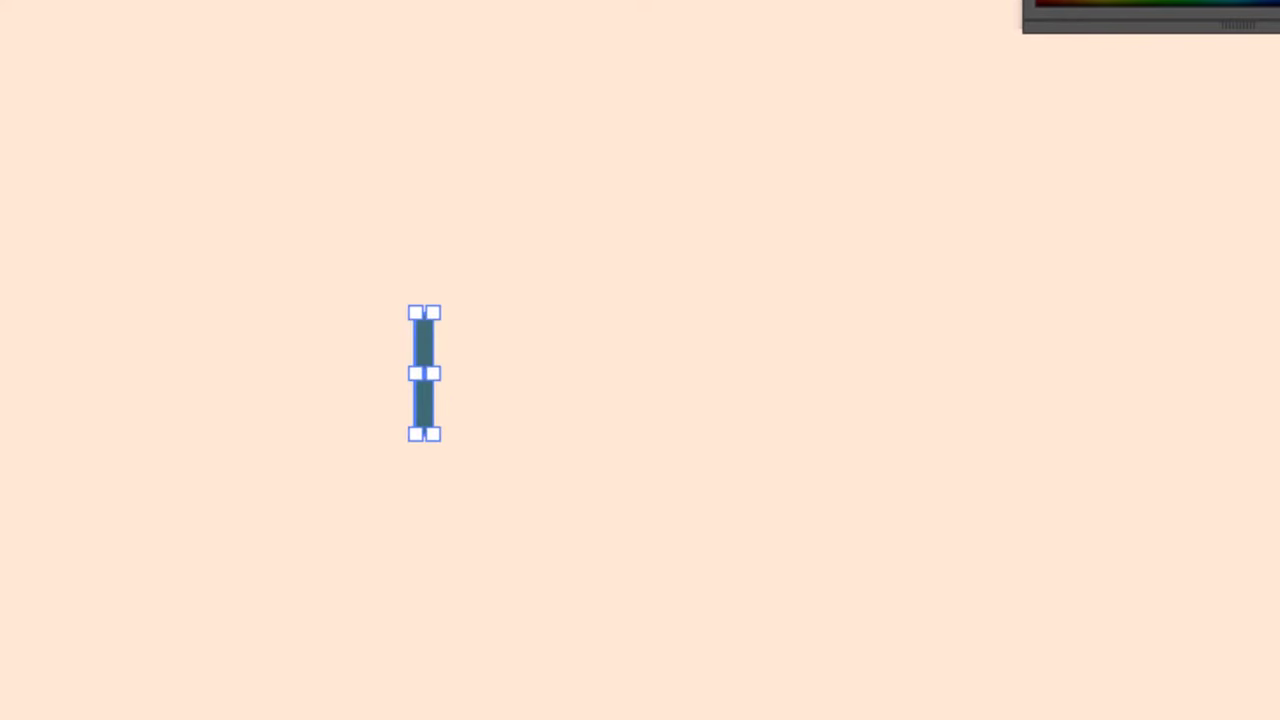
left_click(478, 366)
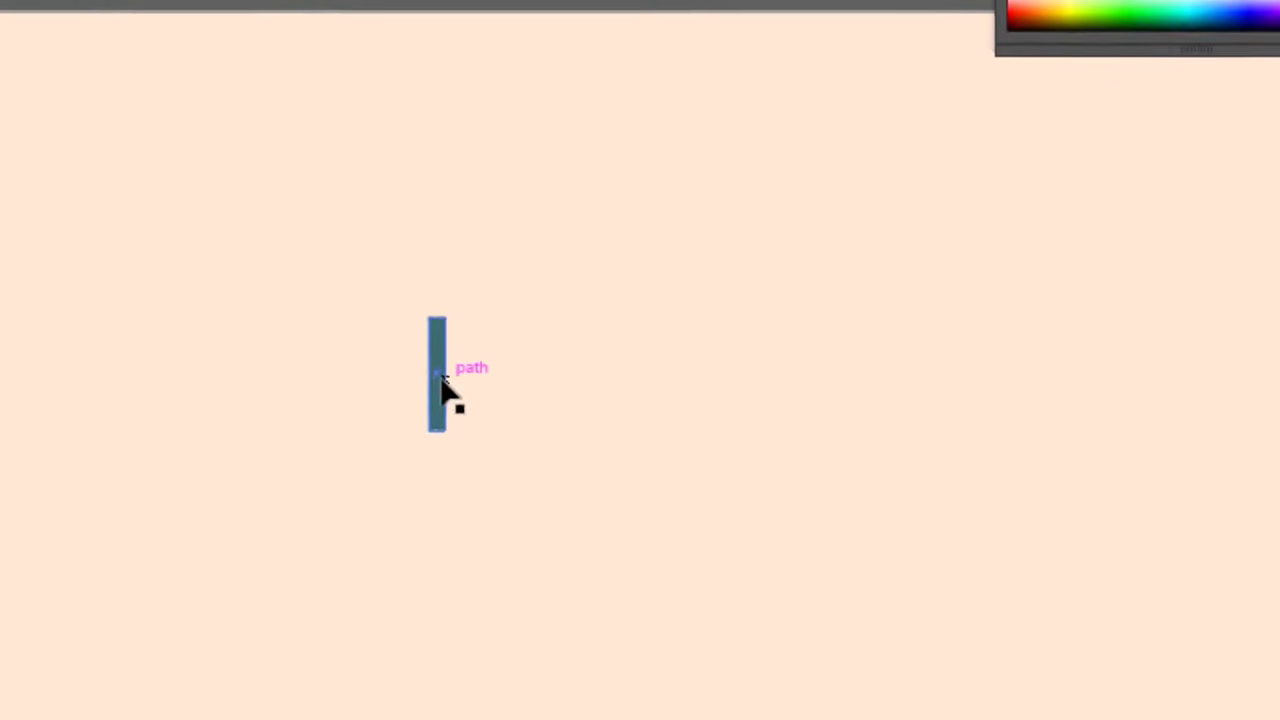
left_click_drag(441, 377, 354, 293)
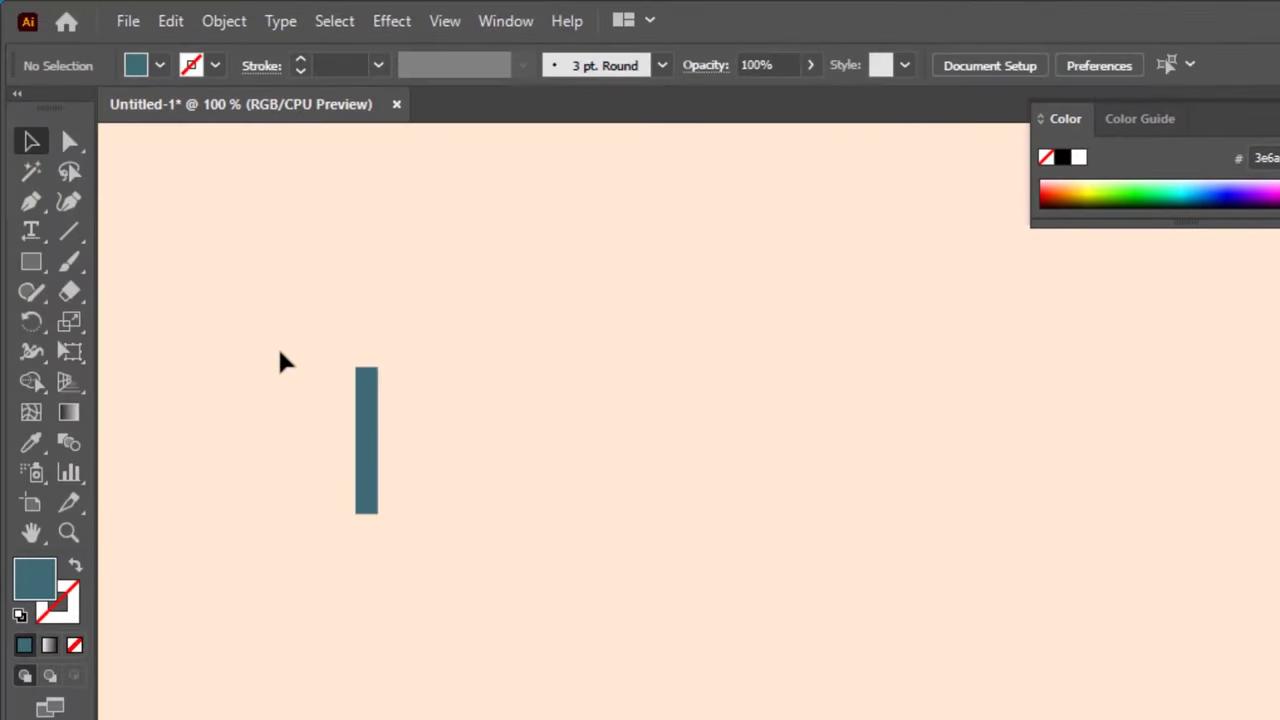
Apply a Transform effect to the bar with a 28 px horizontal move and 3 copies.
left_click_drag(275, 347, 482, 582)
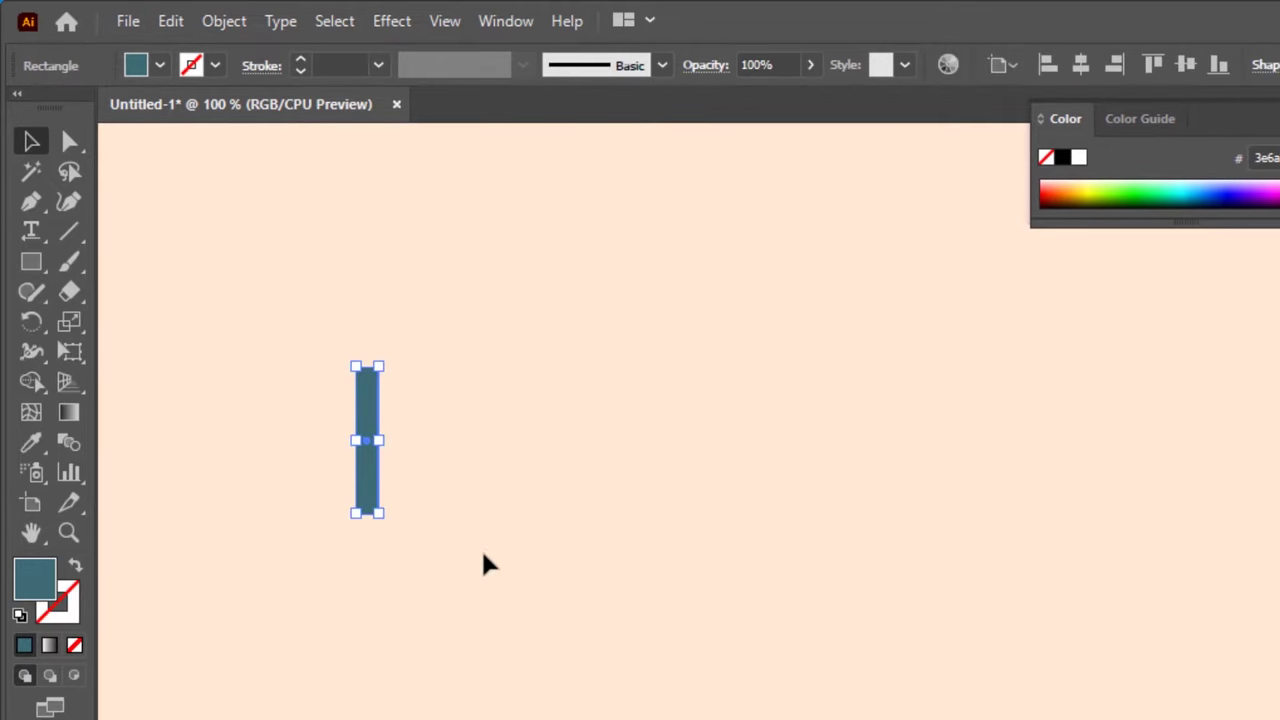
left_click(402, 23)
mouse_move(523, 229)
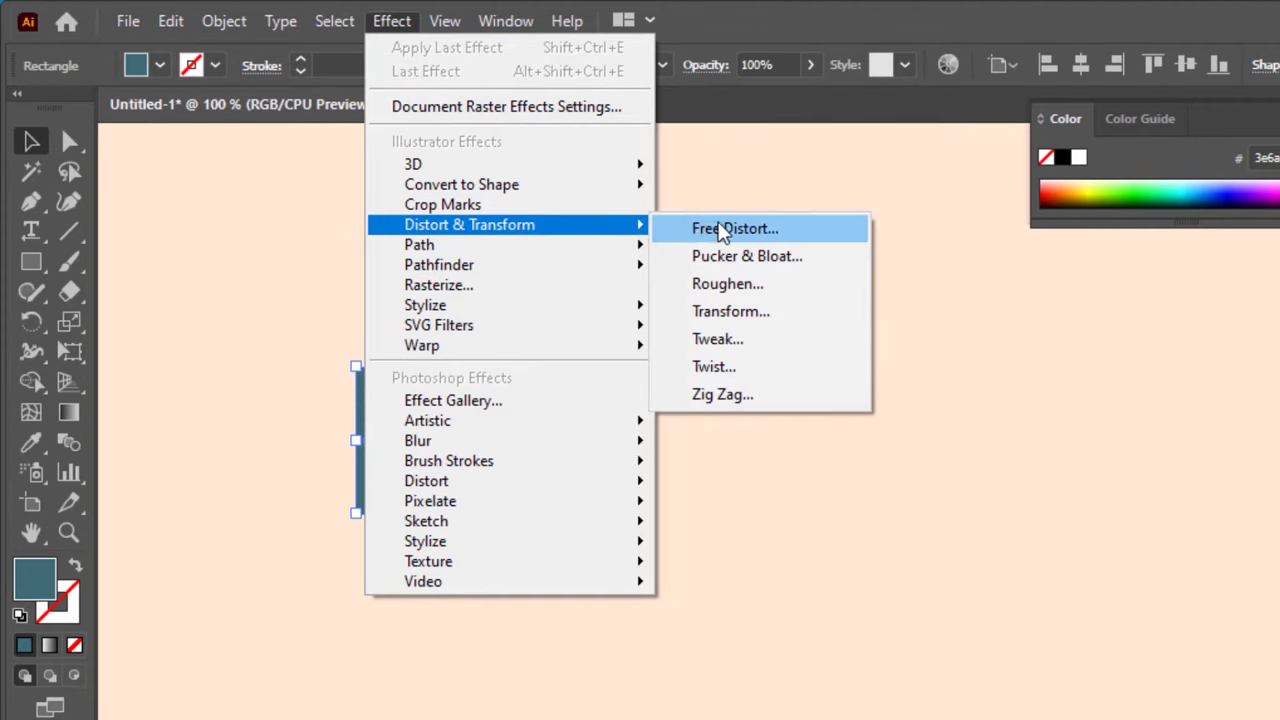
left_click(765, 325)
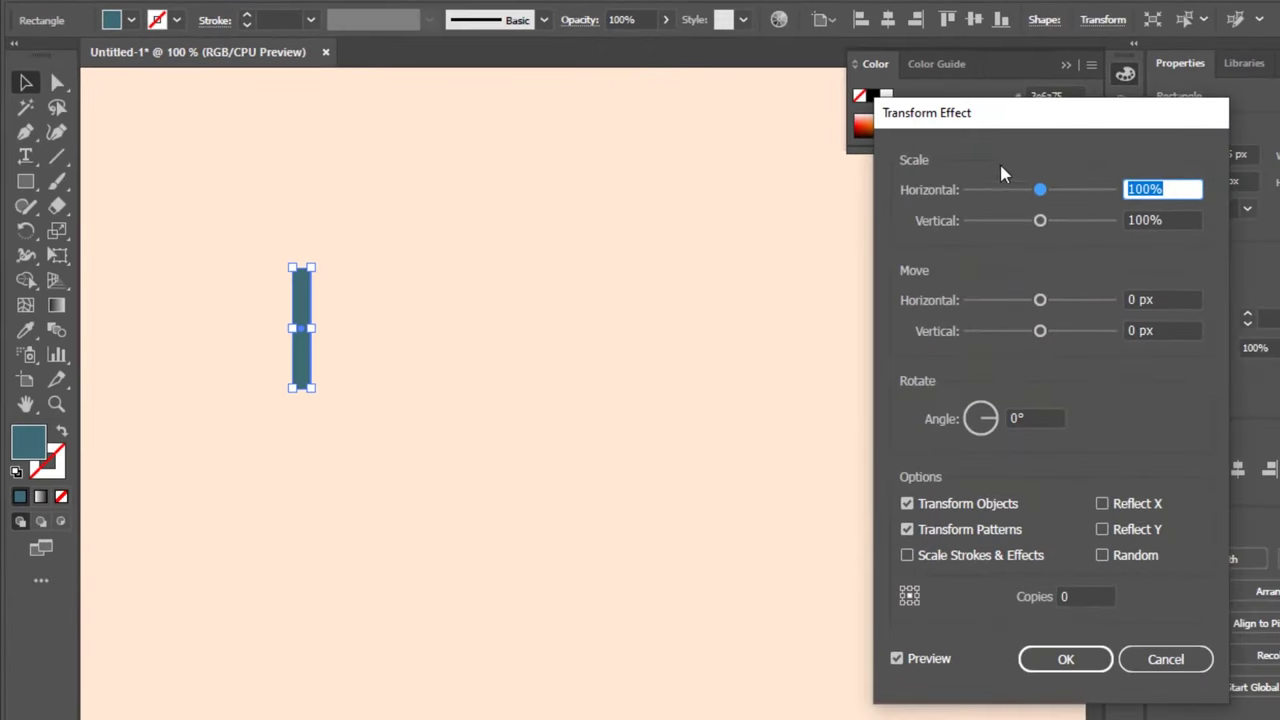
left_click_drag(997, 124, 837, 118)
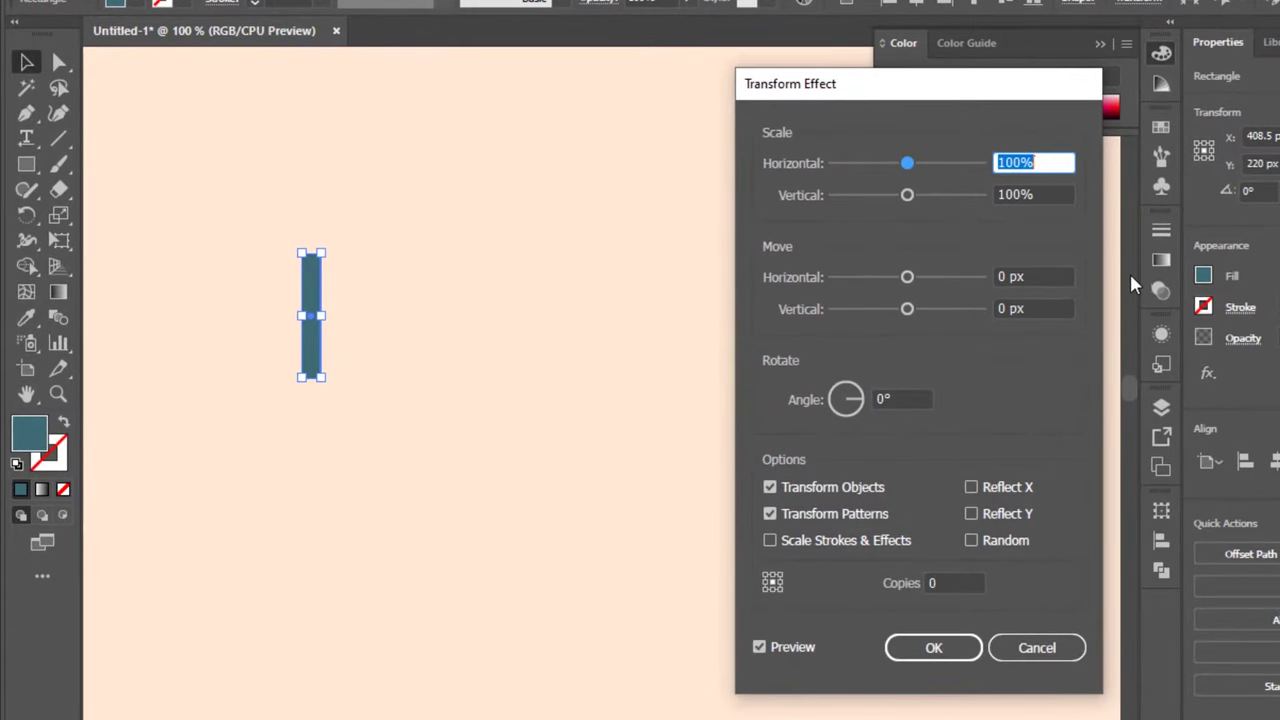
left_click_drag(1065, 277, 975, 273)
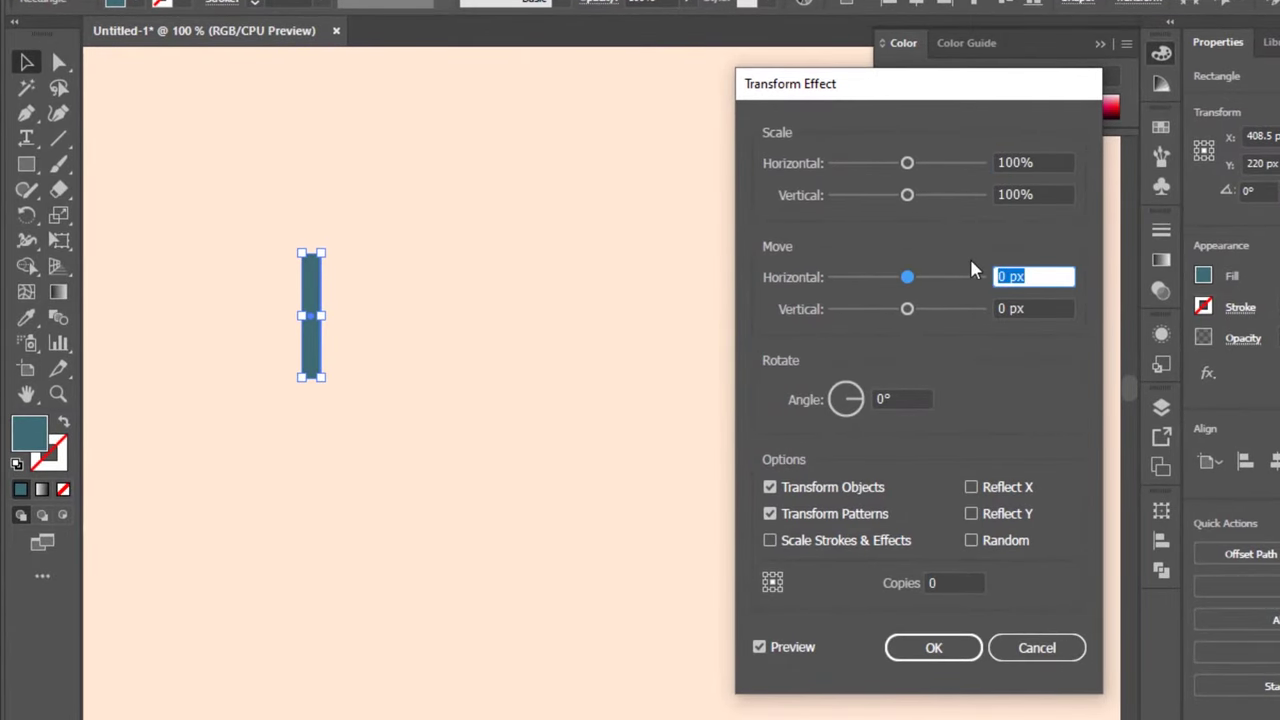
type("28")
key("Tab")
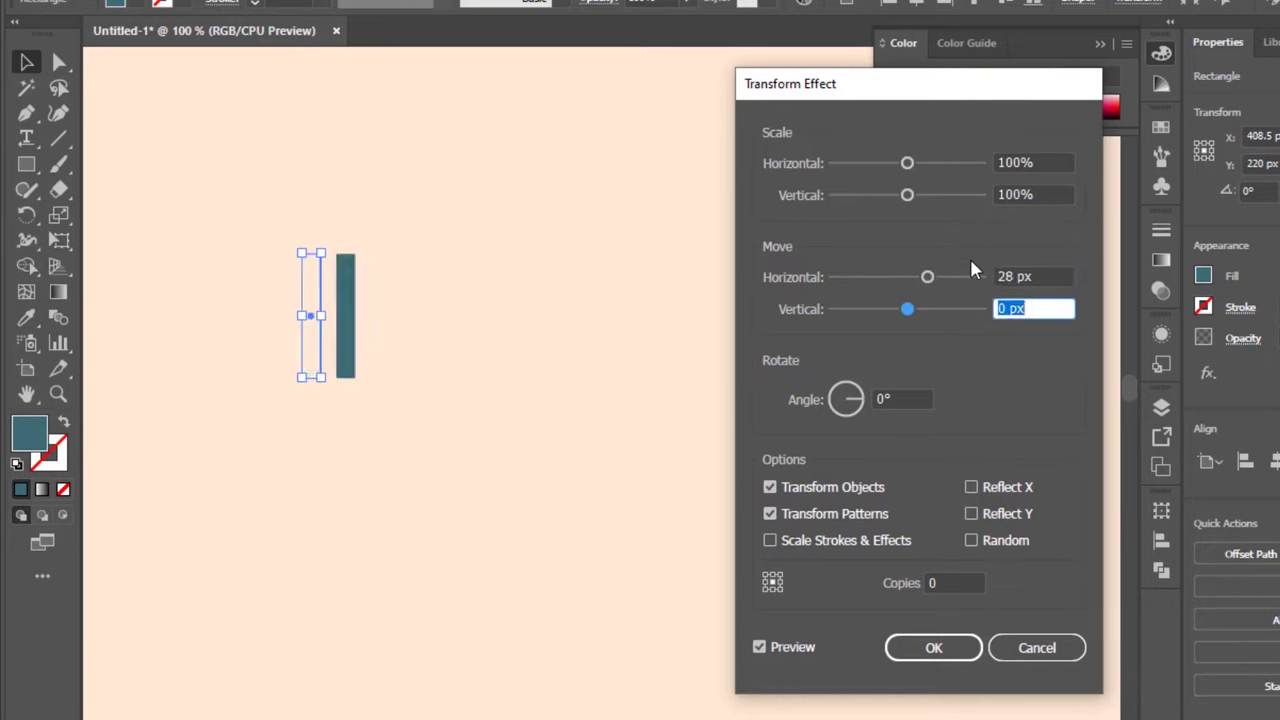
left_click(969, 584)
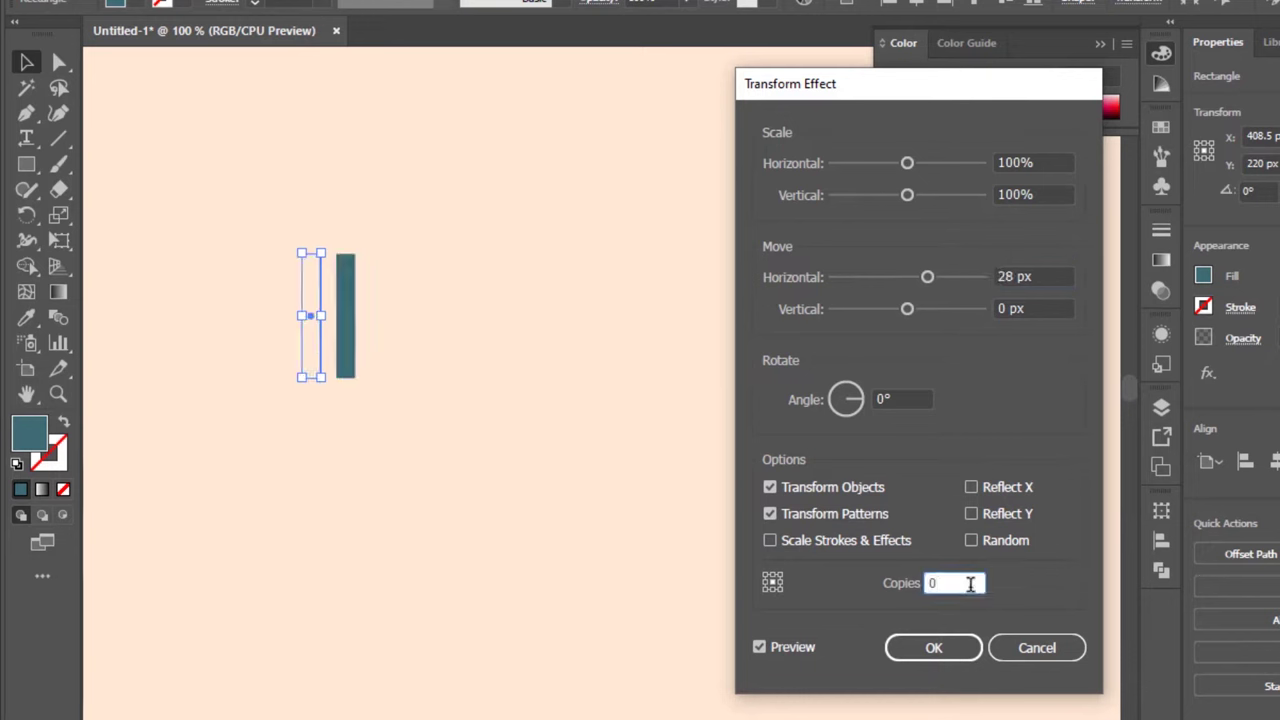
left_click_drag(969, 584, 901, 582)
key("Tab")
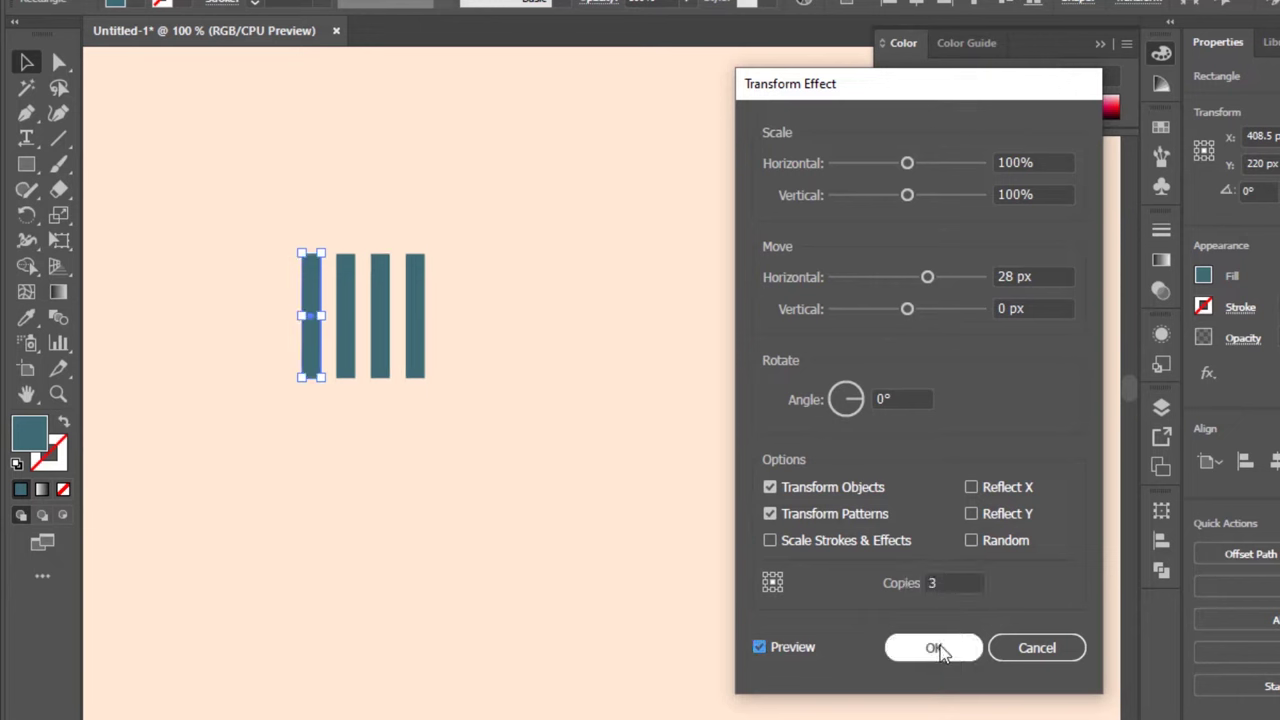
left_click(943, 650)
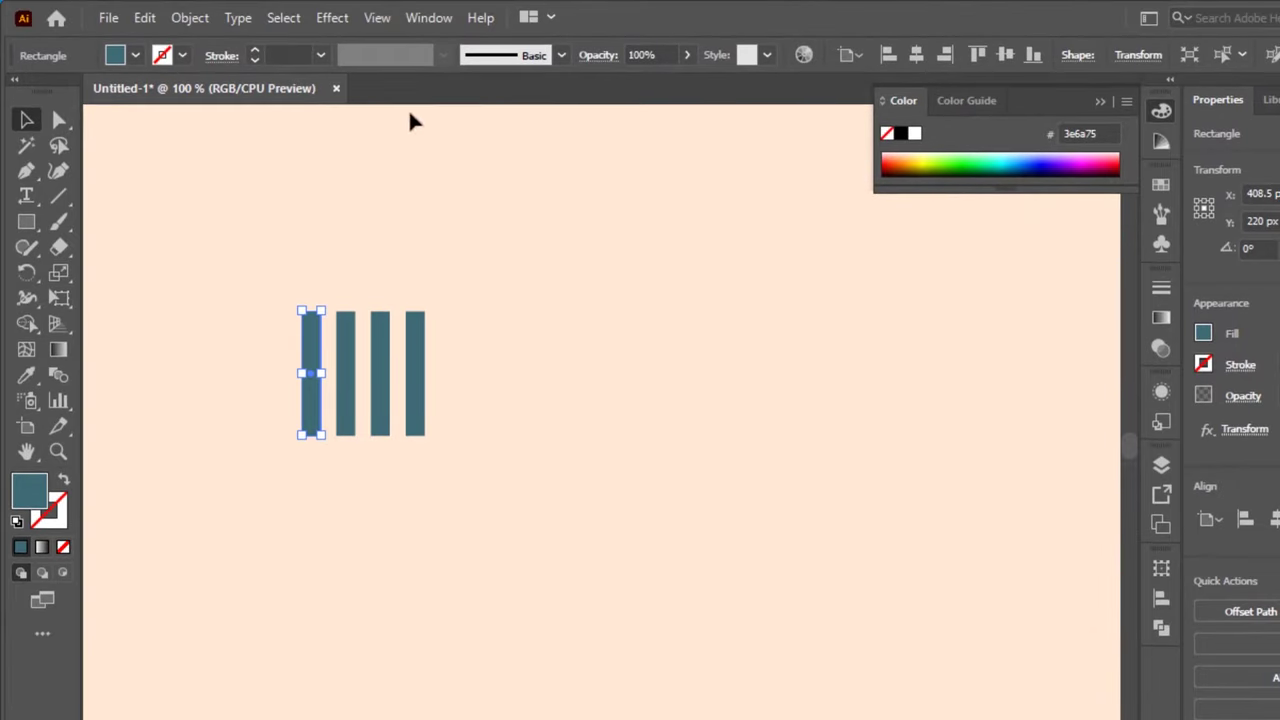
Apply a second Transform effect to the bar with a 100 px vertical move, a 90° rotation and 3 copies.
left_click(322, 18)
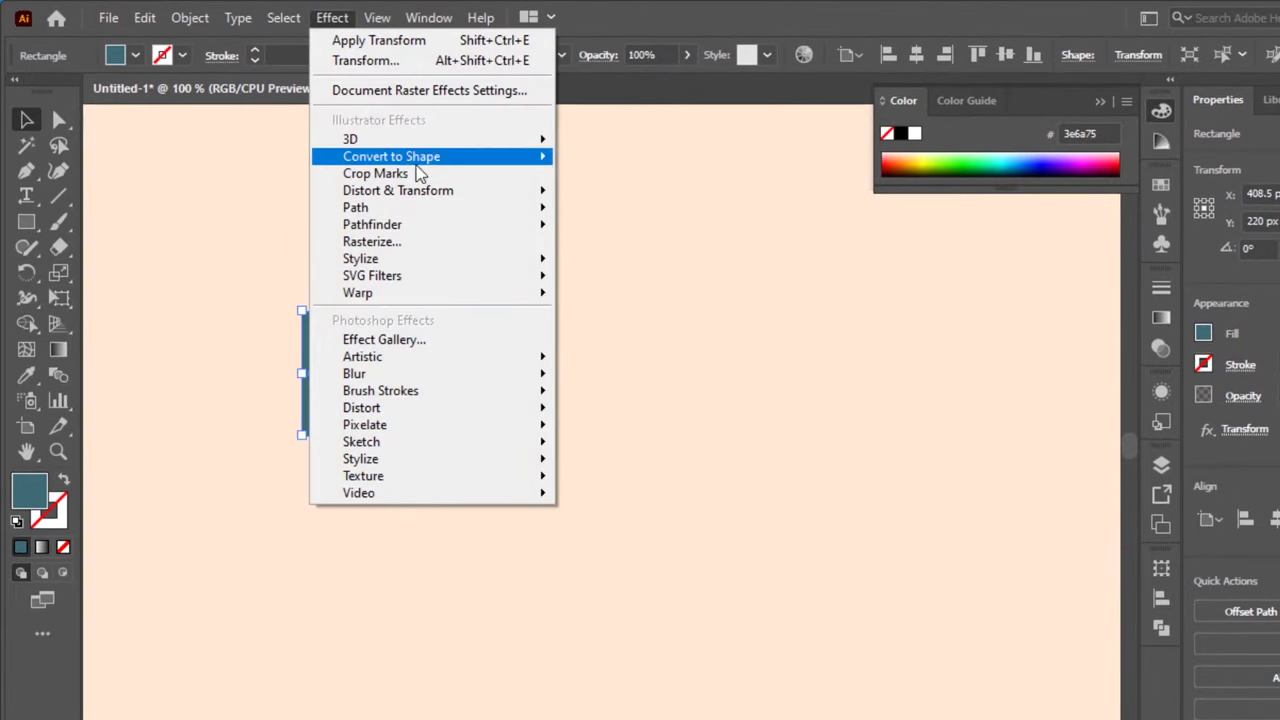
mouse_move(446, 193)
left_click(654, 270)
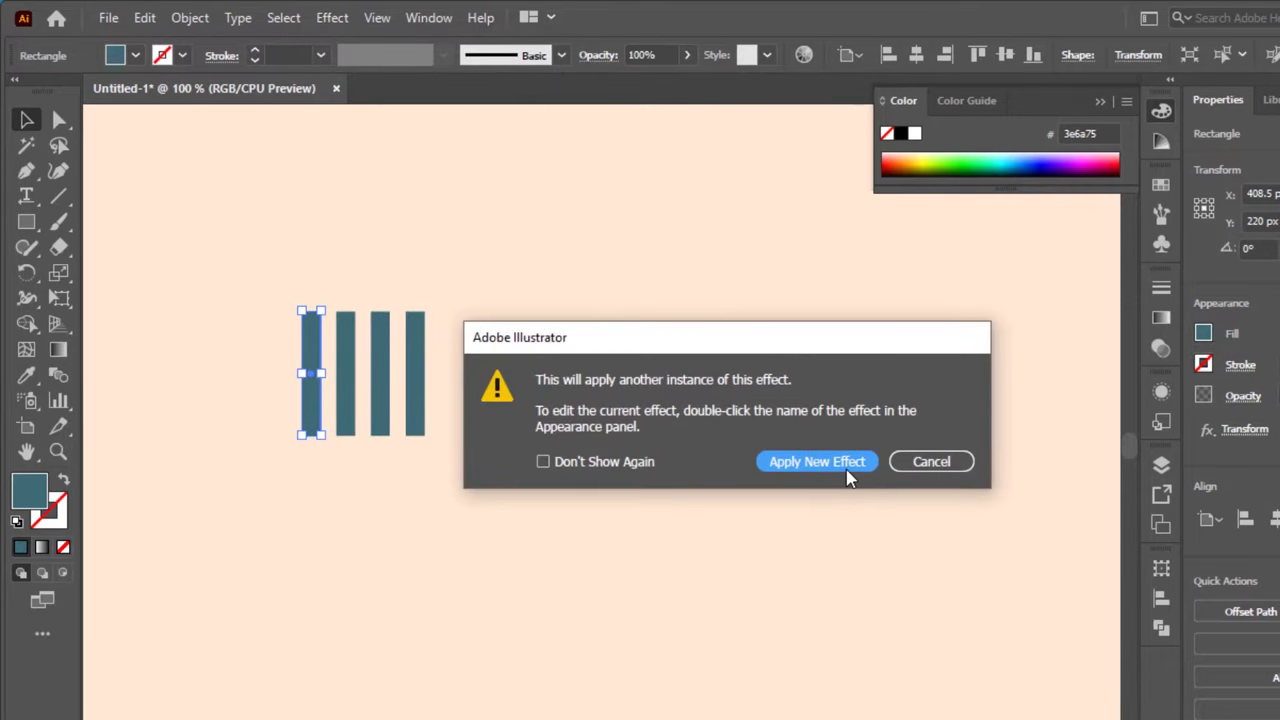
left_click(846, 470)
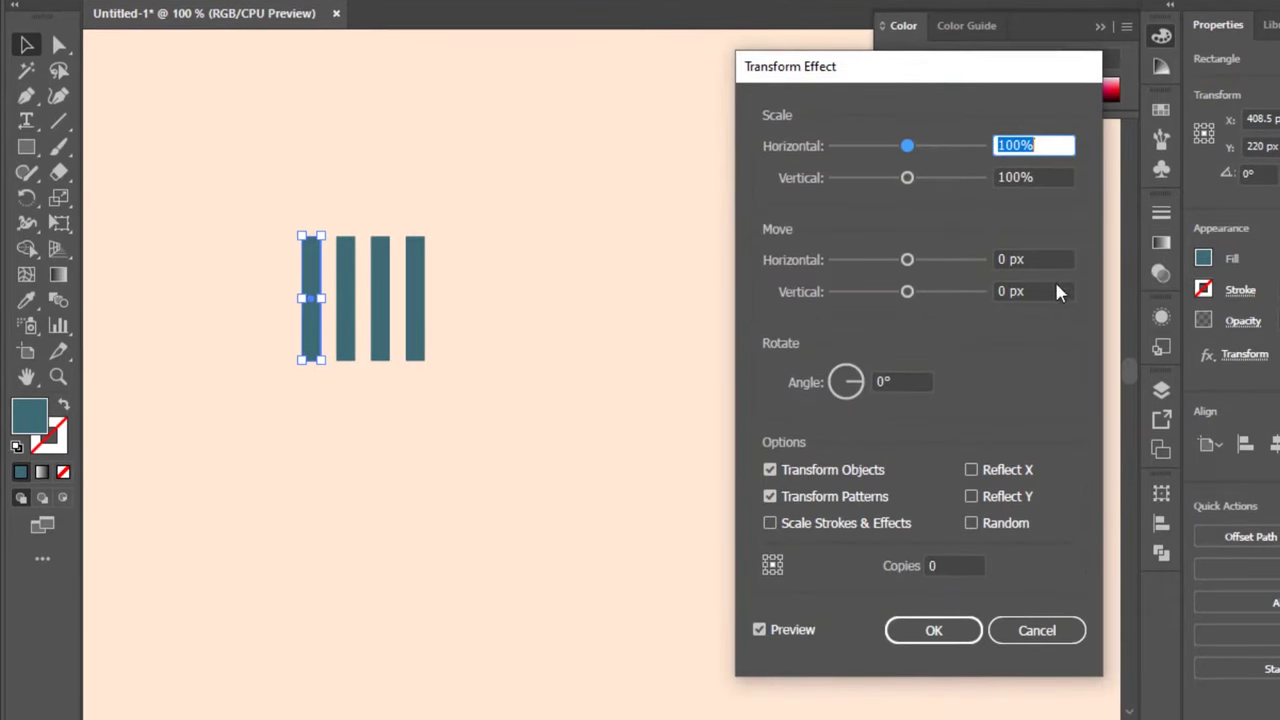
left_click(1054, 290)
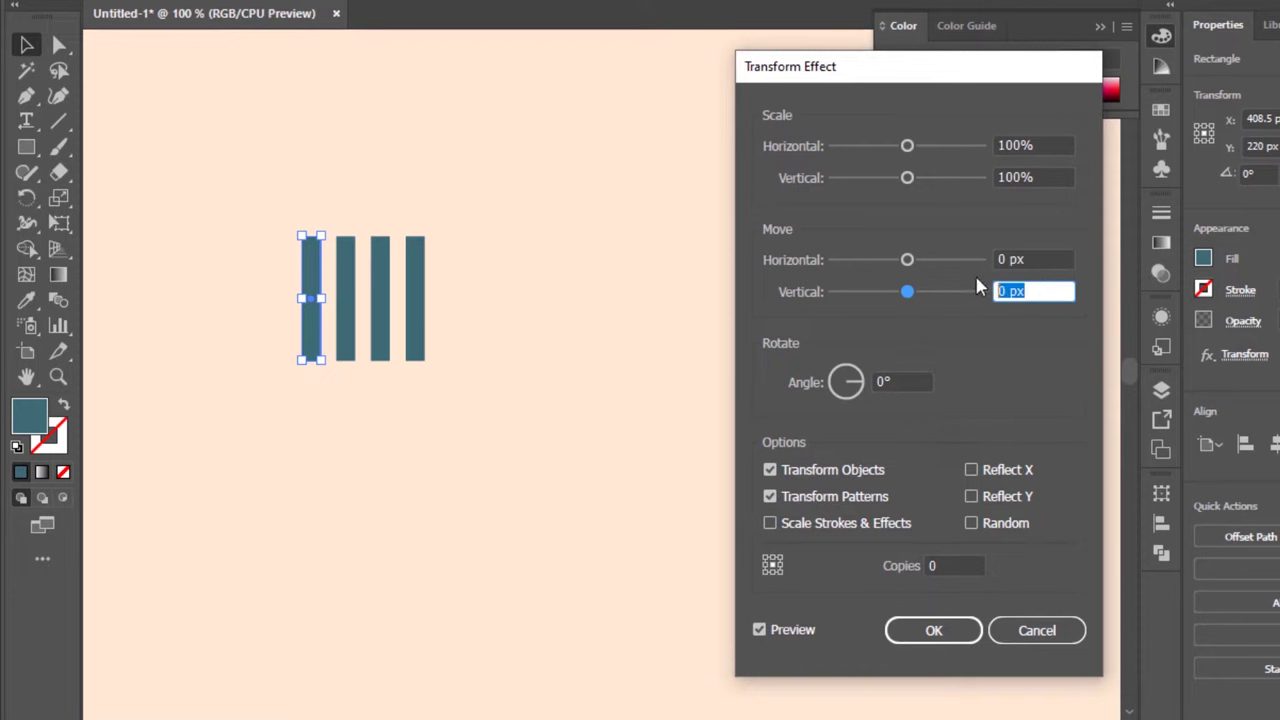
type("100")
key("Tab")
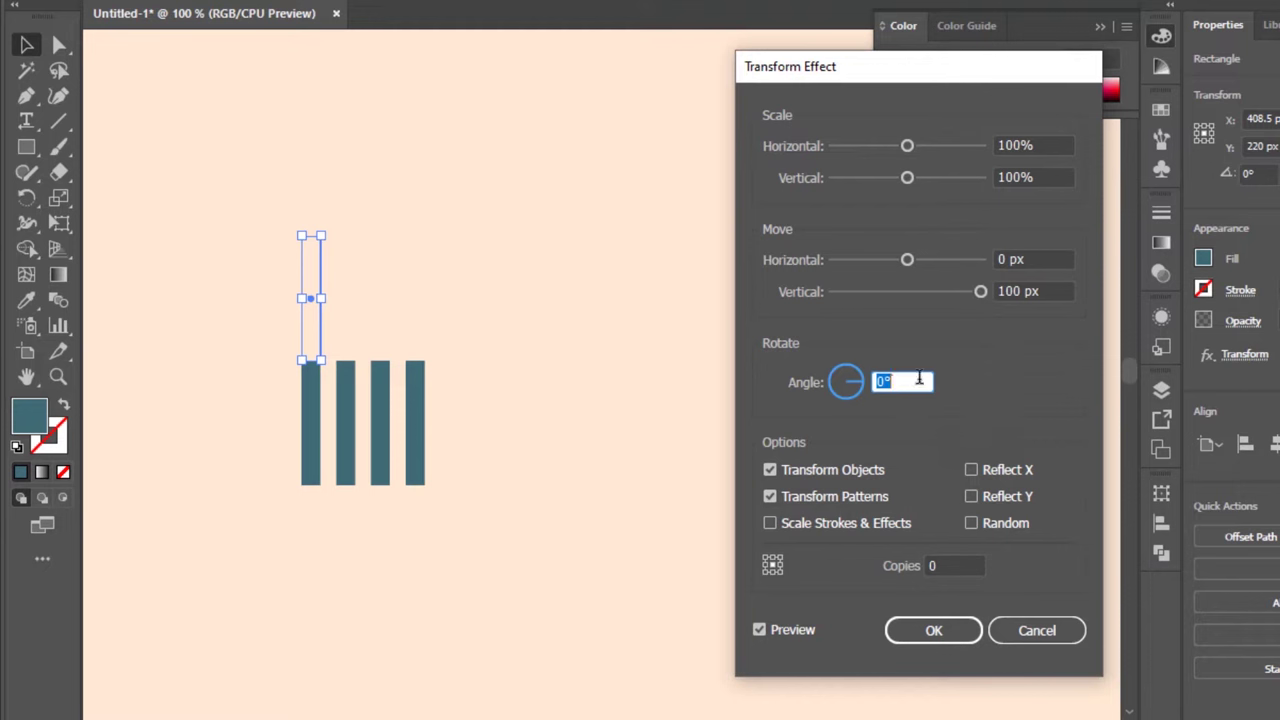
key("Tab")
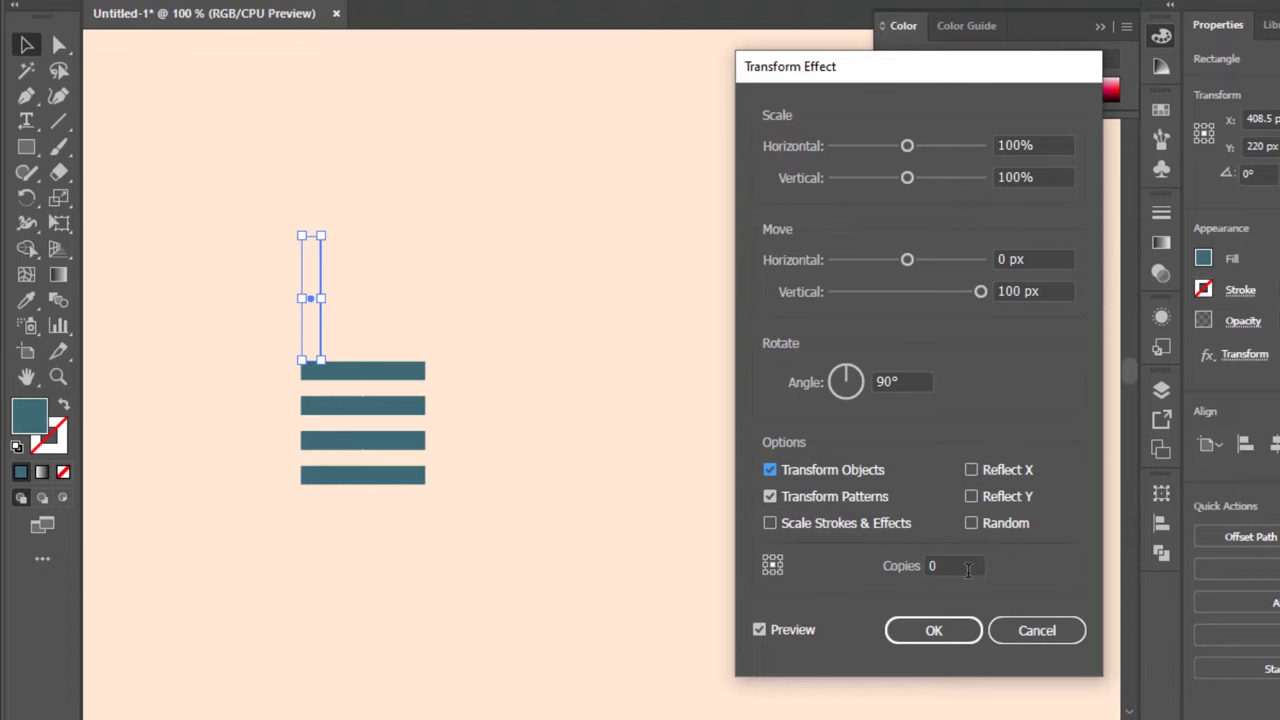
left_click(968, 570)
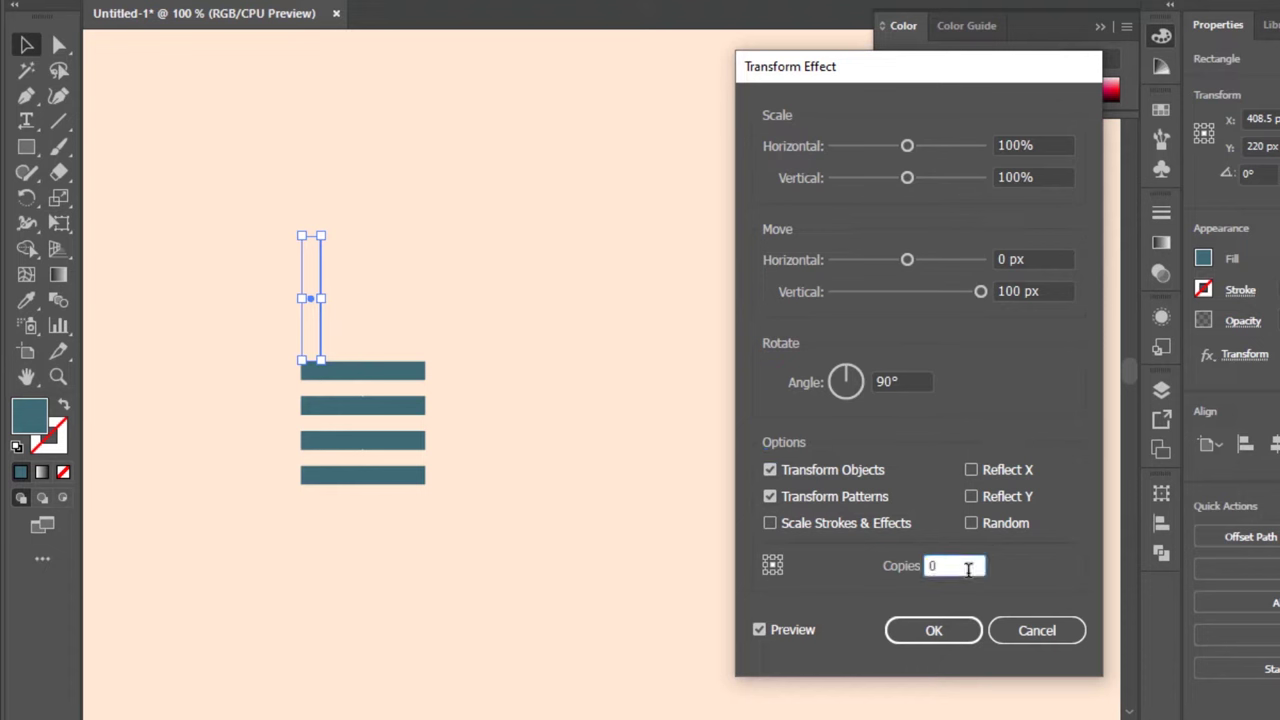
key("Up")
key("Up")
key("Up")
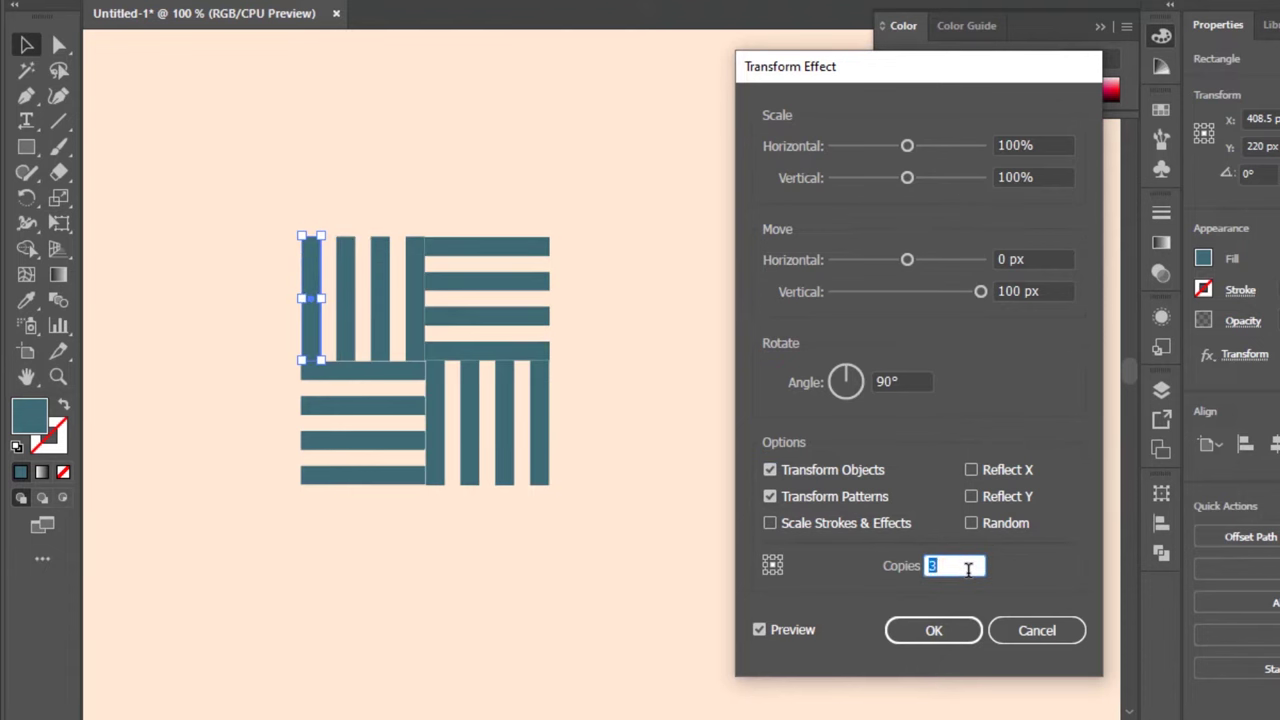
left_click(933, 630)
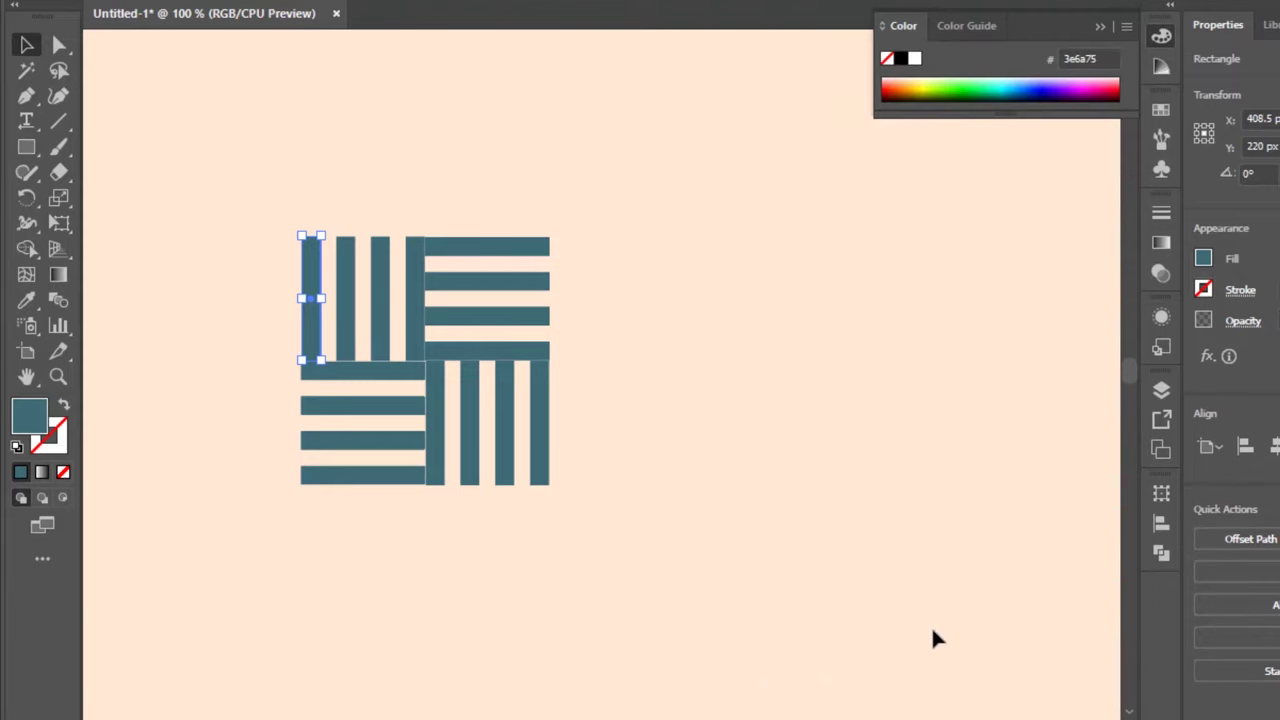
Expand the appearance of the striped four-block design into real shapes.
left_click(835, 438)
left_click_drag(262, 216, 587, 480)
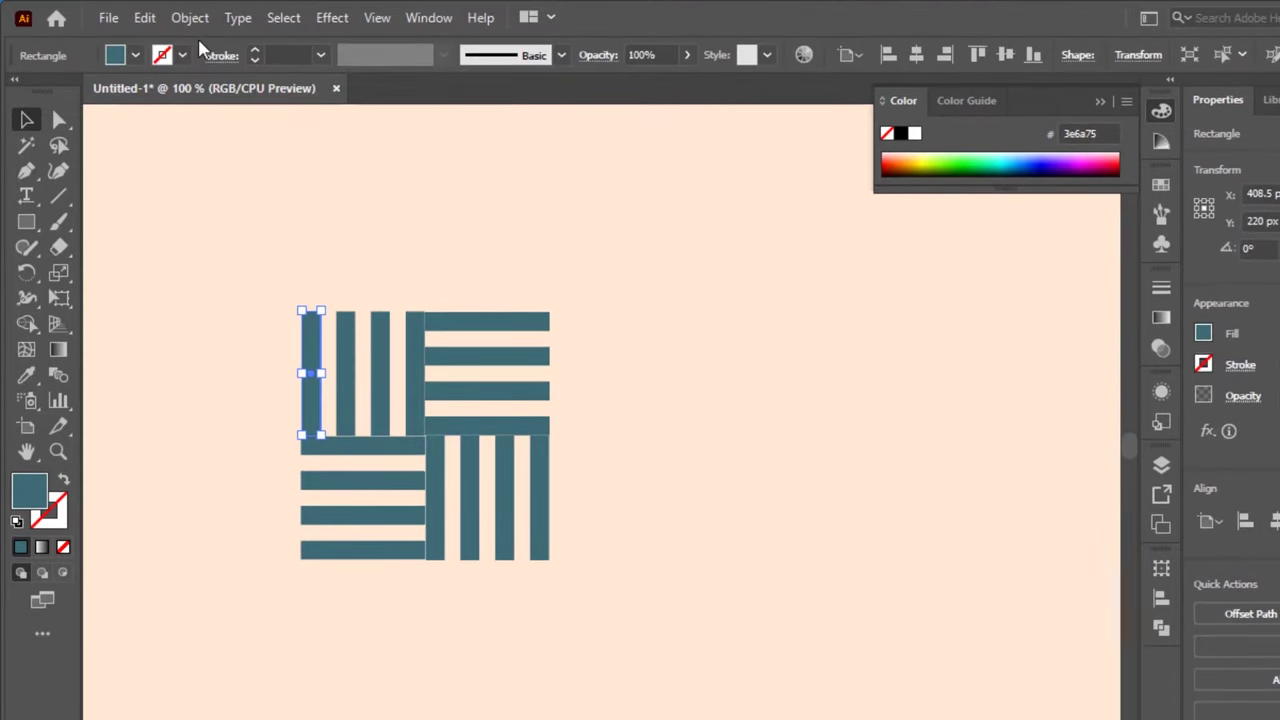
left_click(197, 27)
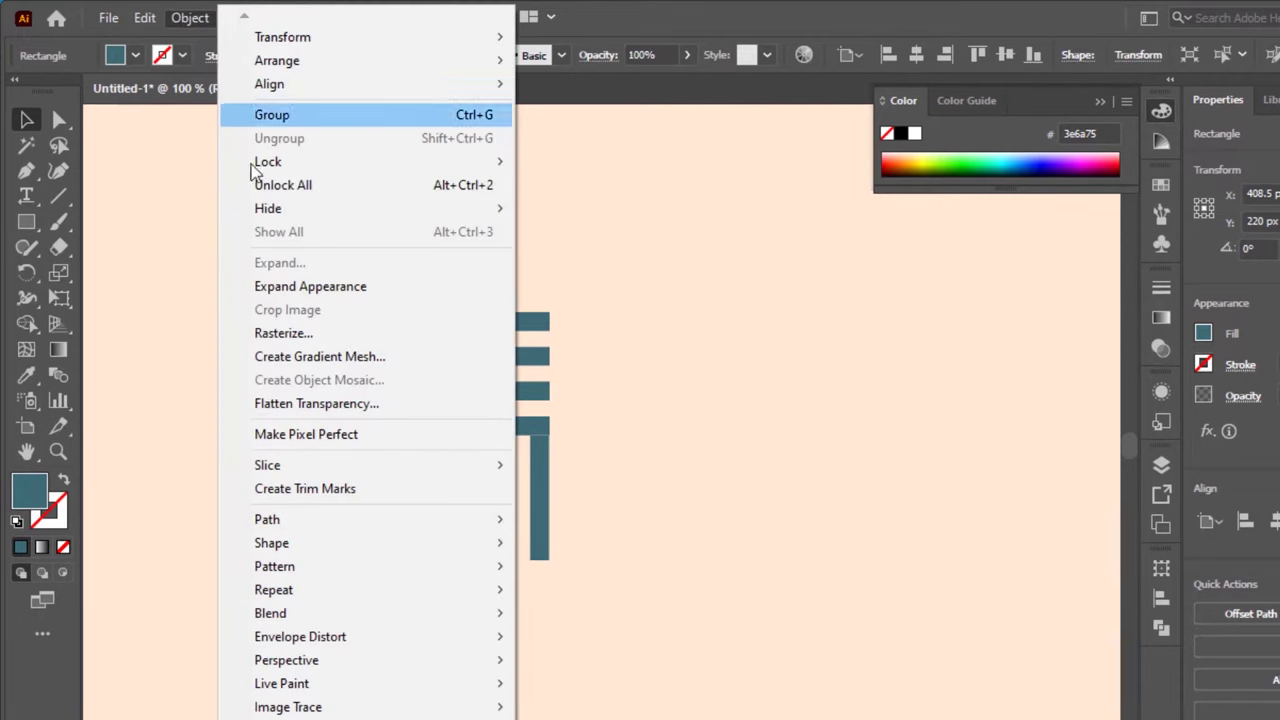
left_click(305, 287)
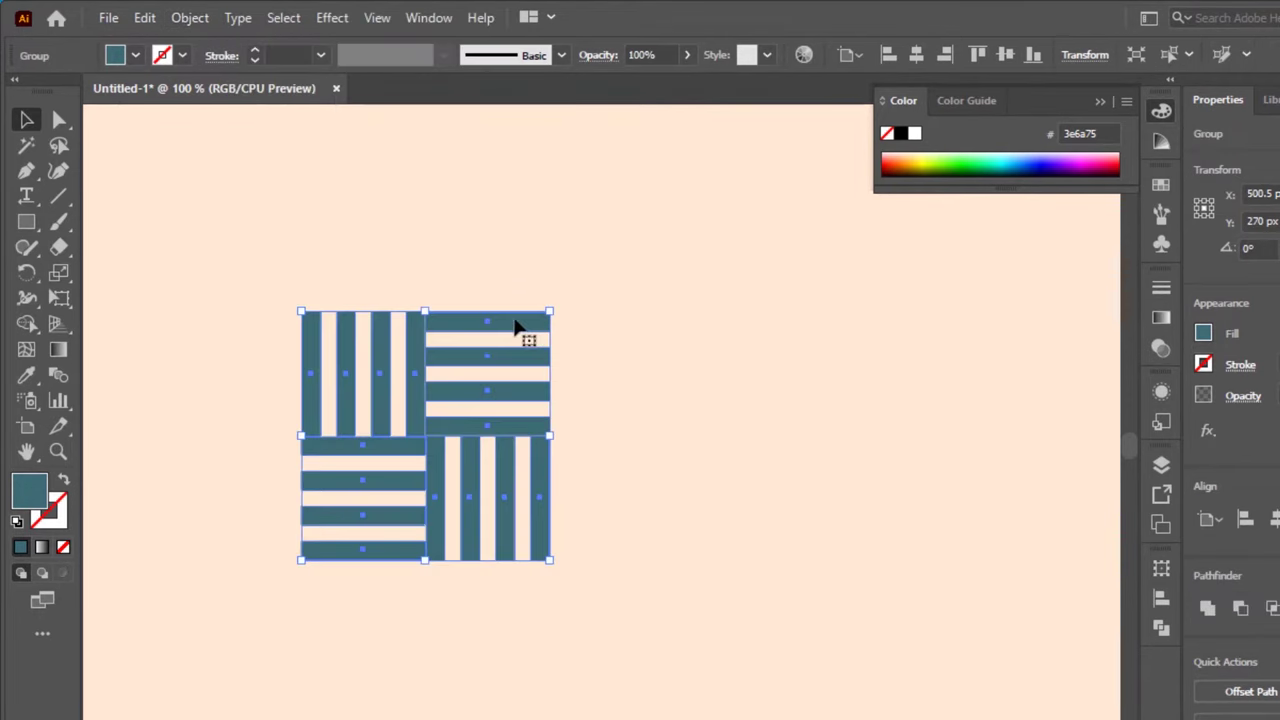
Move the striped four-block motif towards the upper right and centre it horizontally and vertically on the artboard.
left_click_drag(491, 329, 560, 272)
key("ctrl+minus")
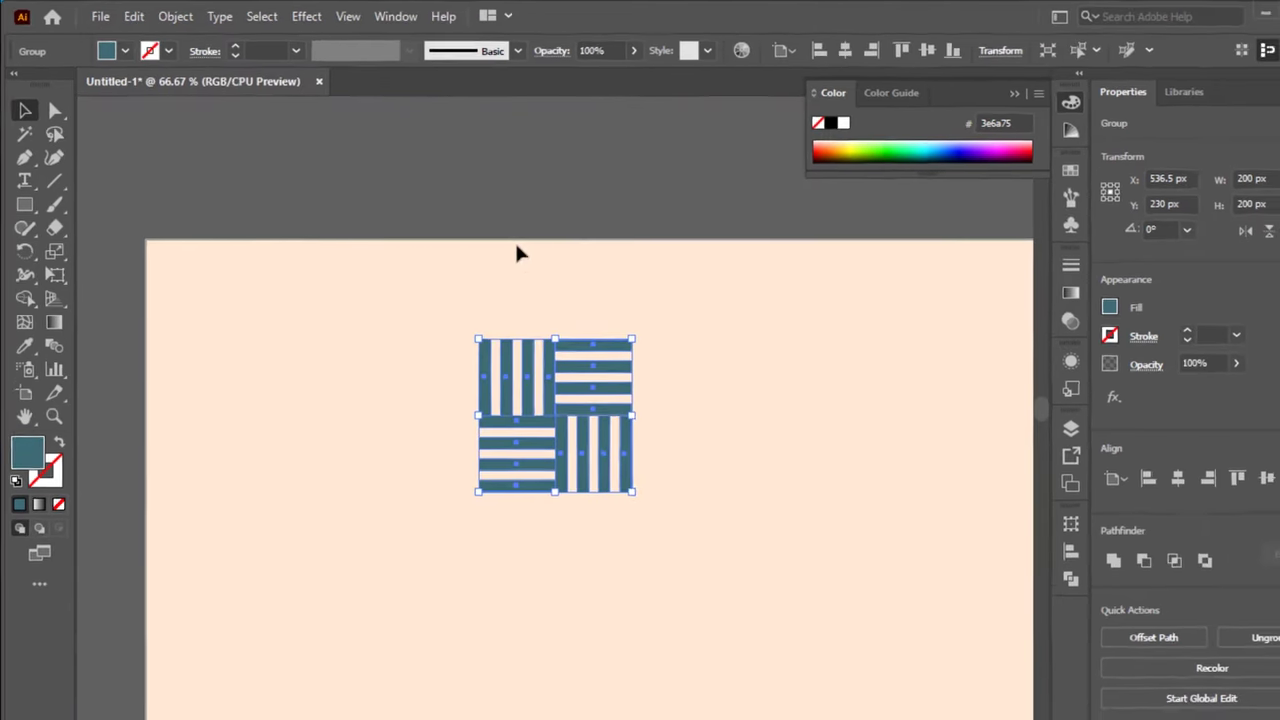
scroll(600, 320, "down", 1)
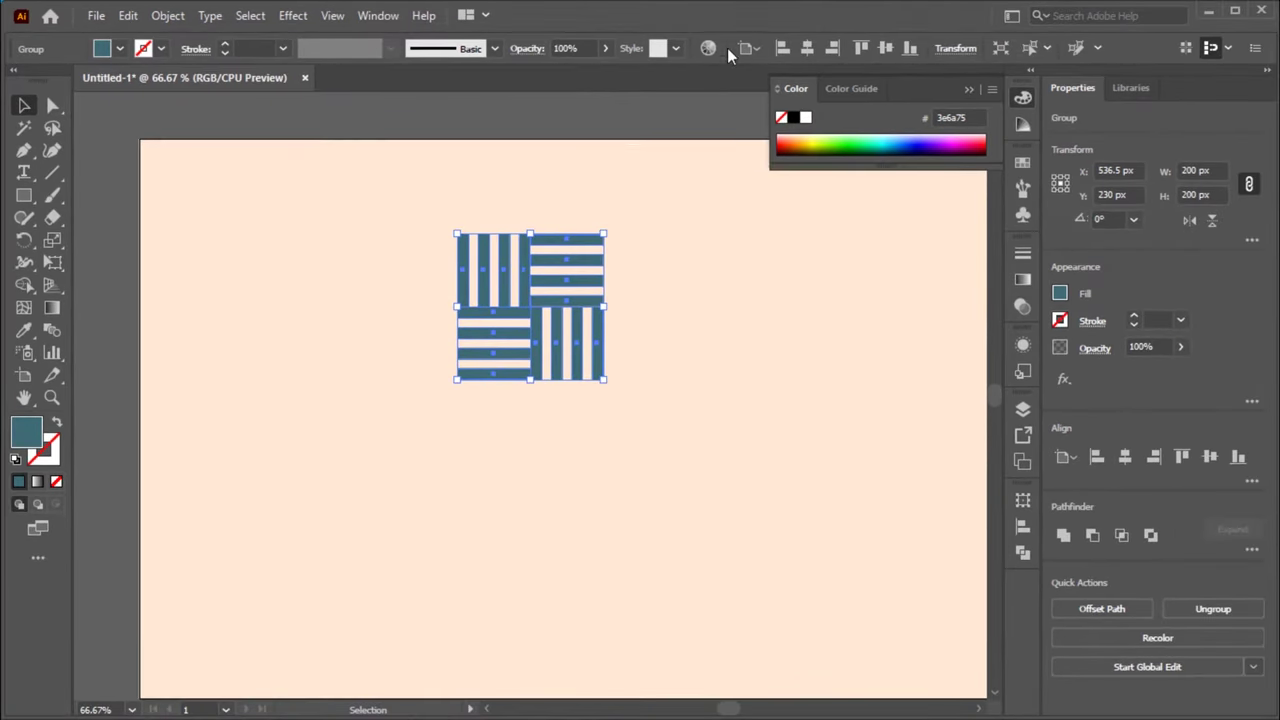
left_click(807, 48)
left_click(885, 48)
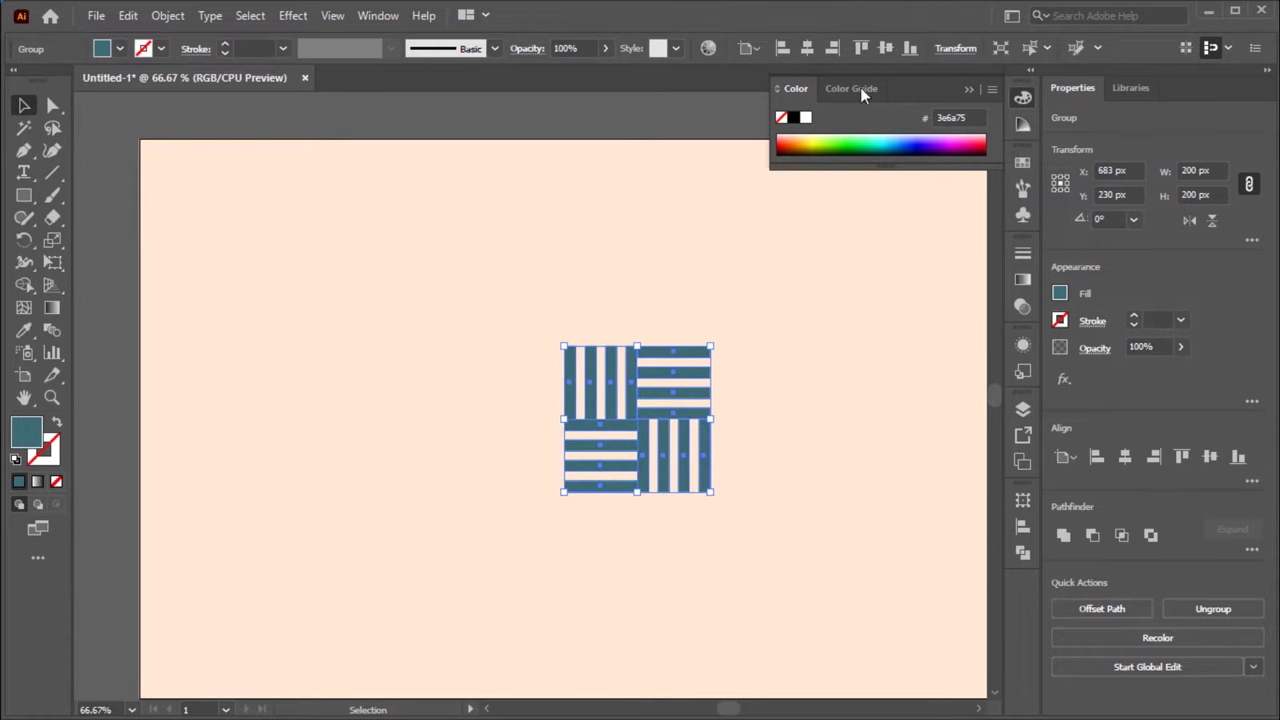
Make a new pattern from the centred striped motif.
scroll(740, 320, "down", 1)
left_click(777, 314)
left_click_drag(783, 268, 440, 528)
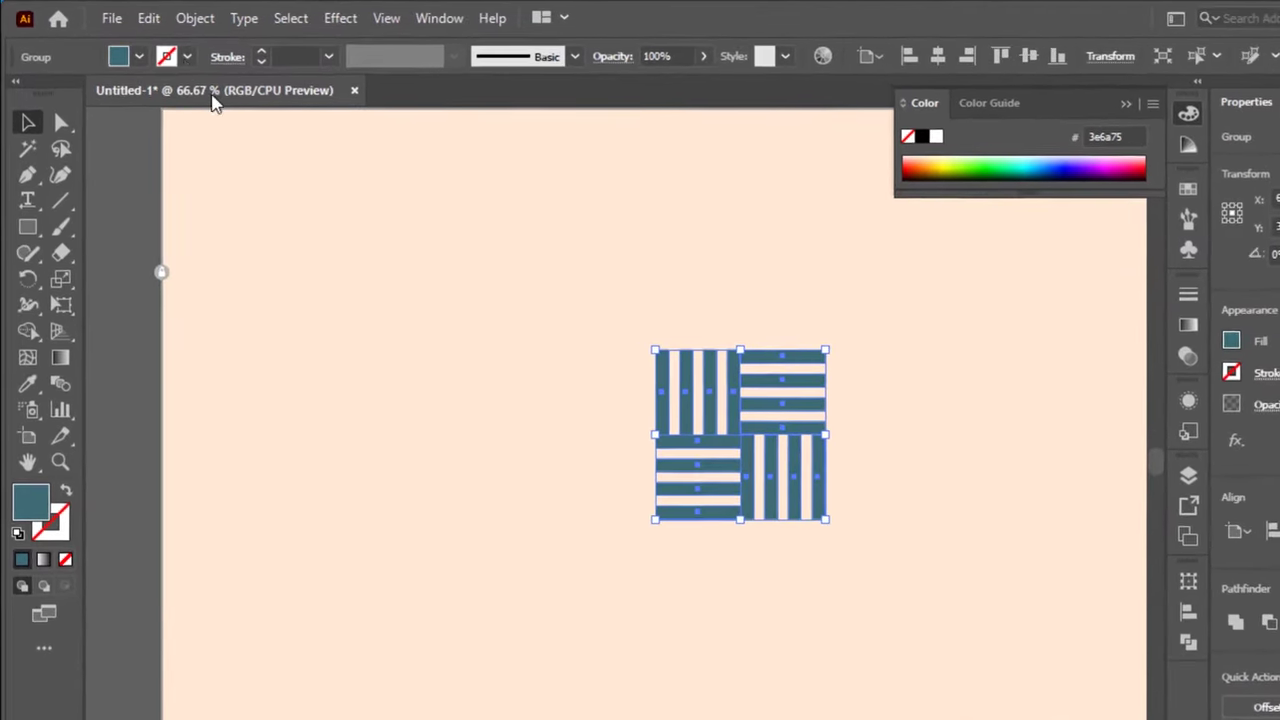
left_click(195, 20)
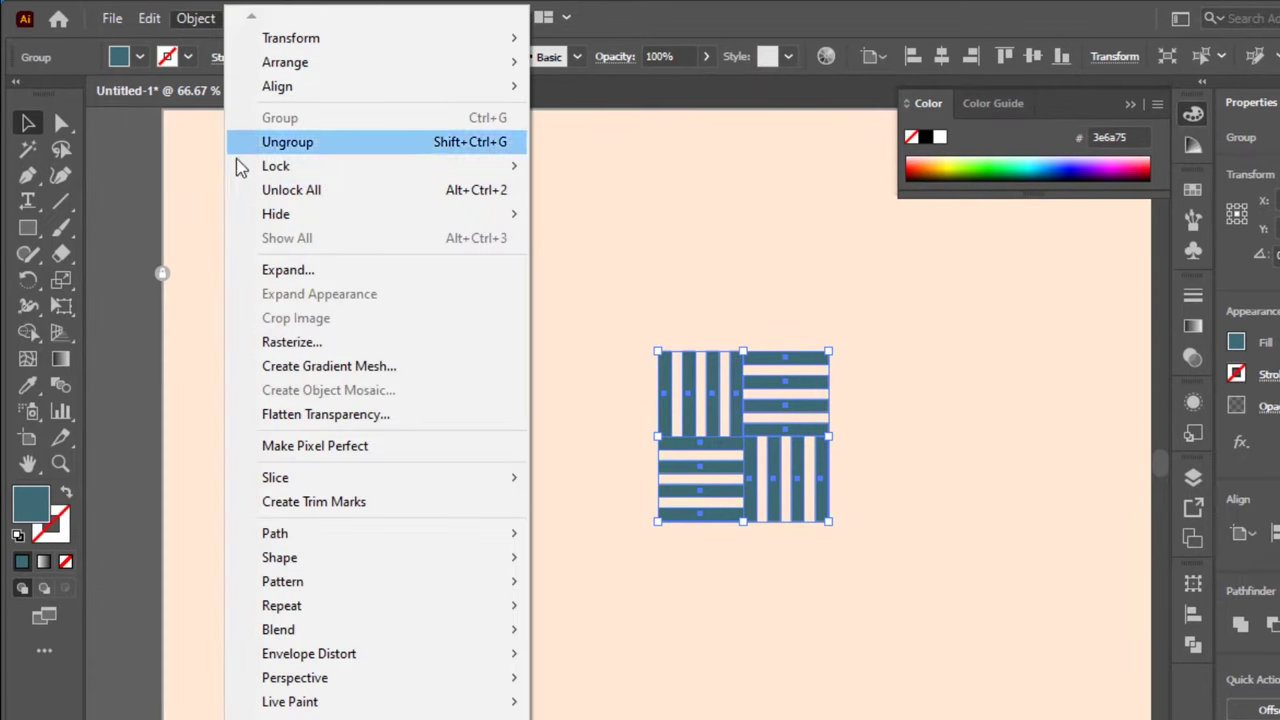
mouse_move(323, 589)
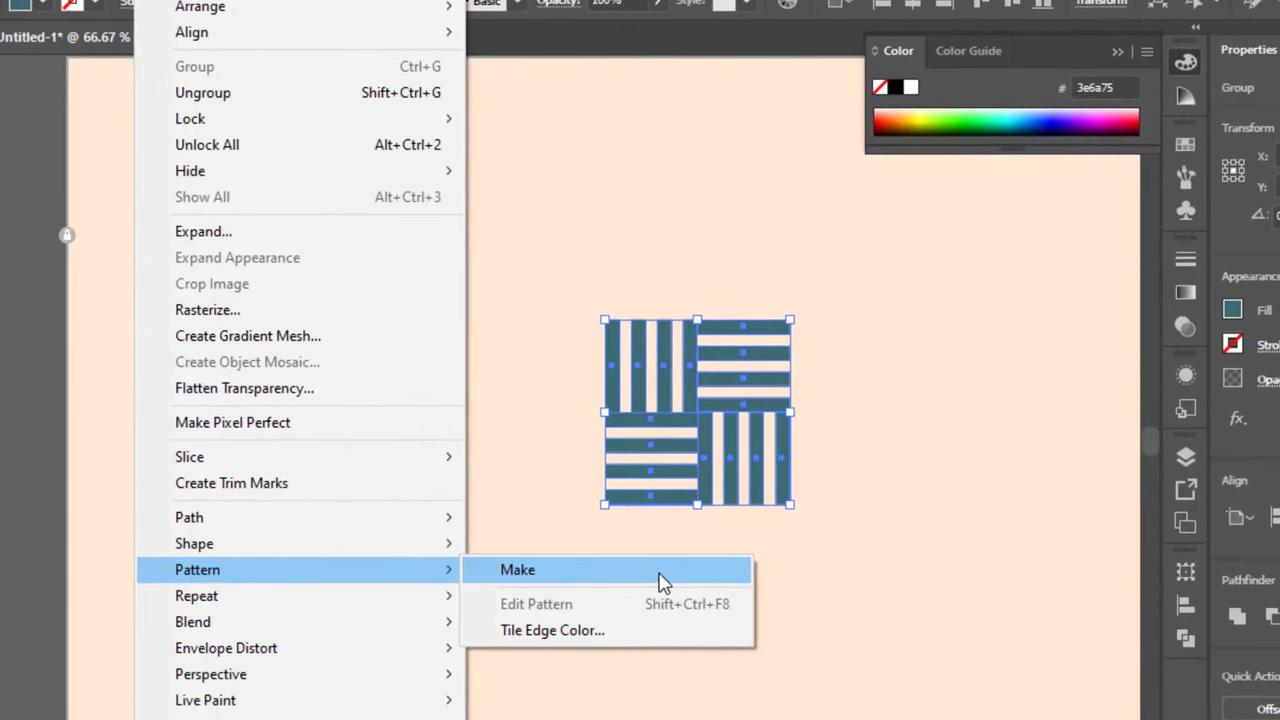
left_click(660, 572)
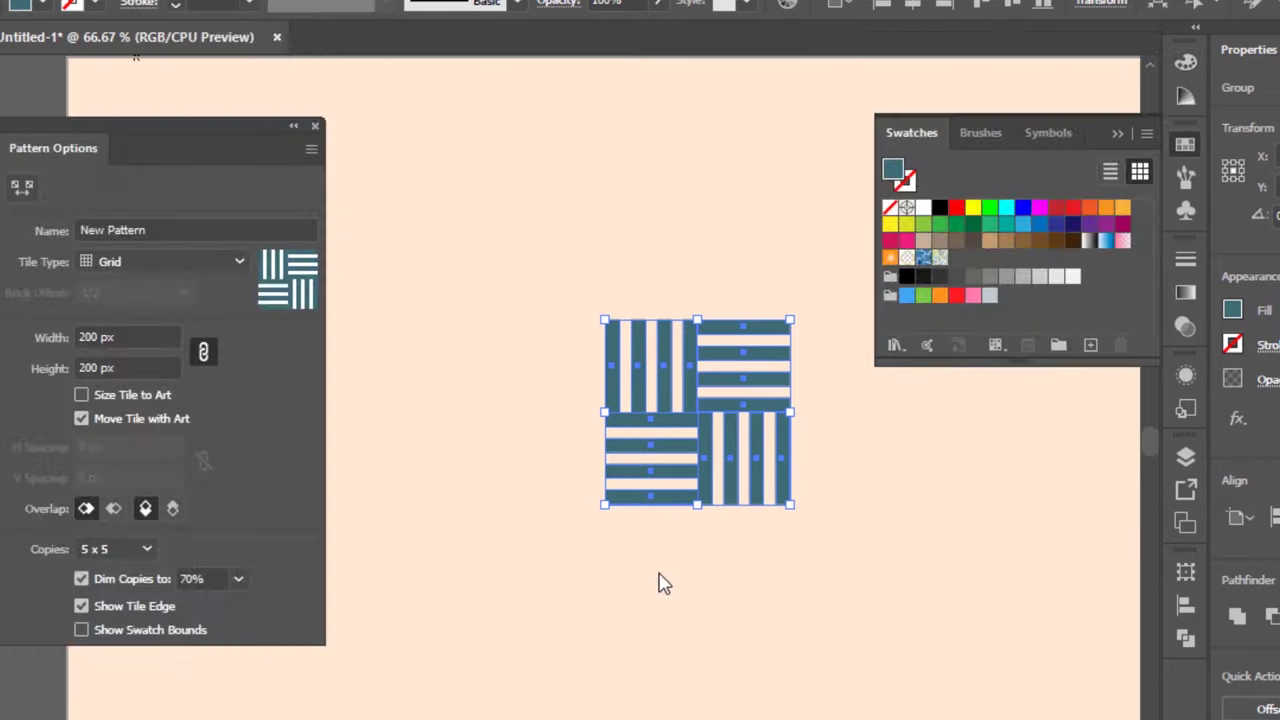
left_click(929, 452)
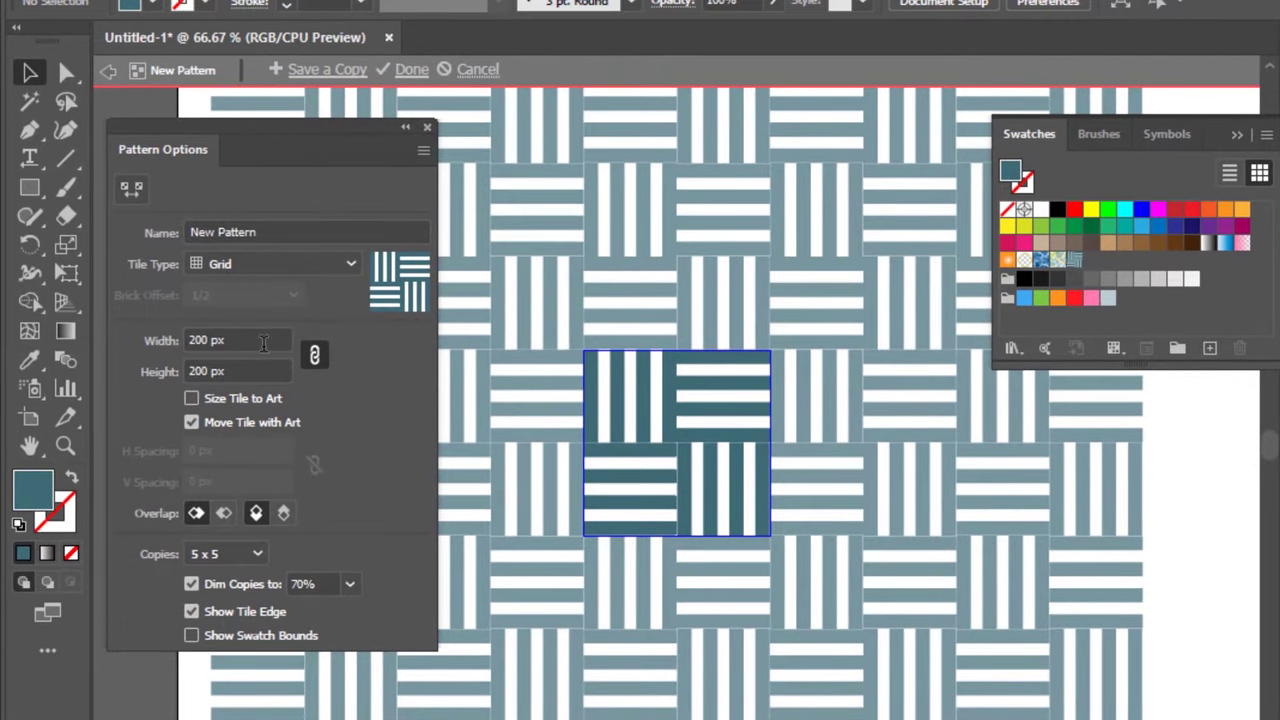
Set the pattern tile's linked width and height to 199 px and finish editing the pattern.
left_click(263, 344)
key("Down")
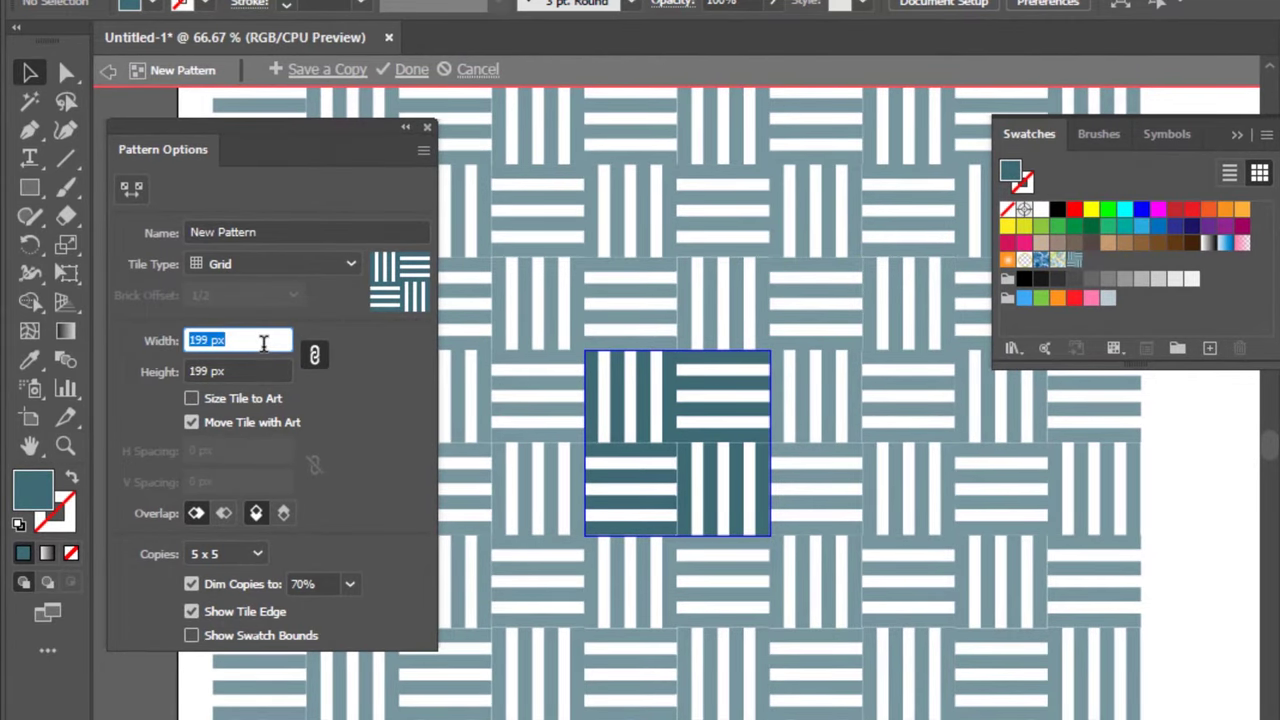
left_click(412, 70)
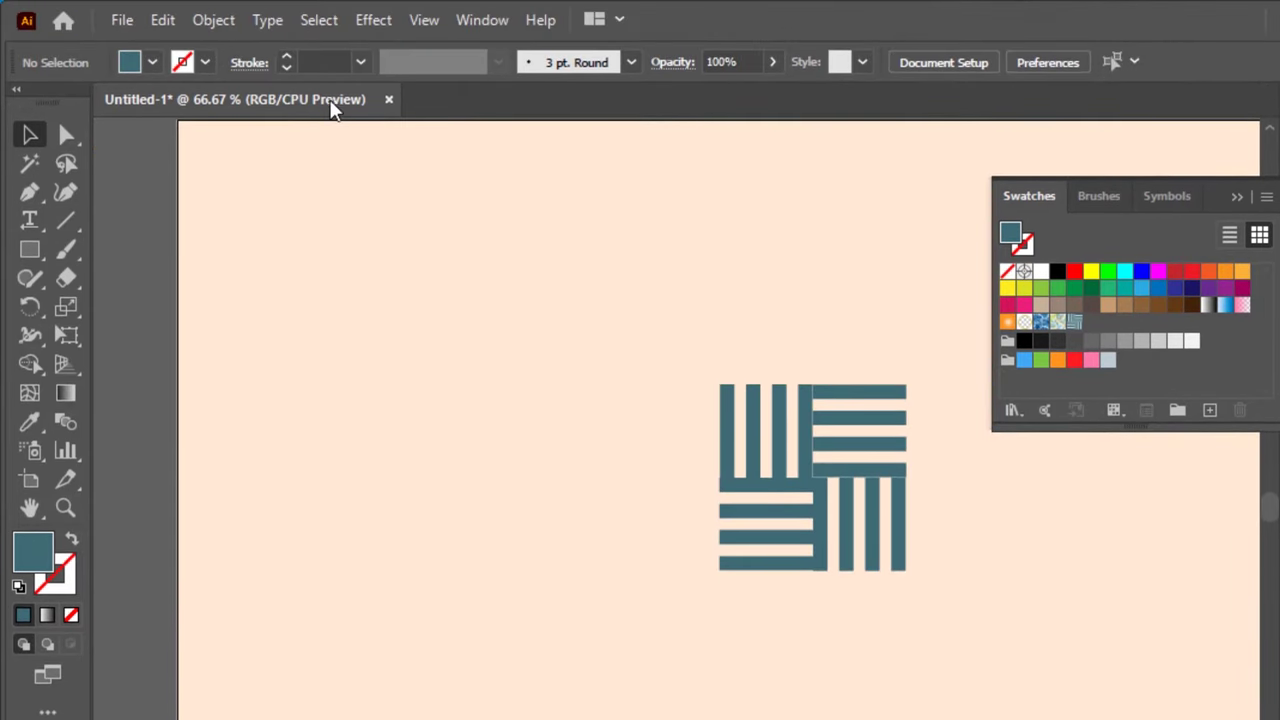
Enlarge the fill swatch list and choose the new basket-weave pattern as the fill.
left_click(150, 63)
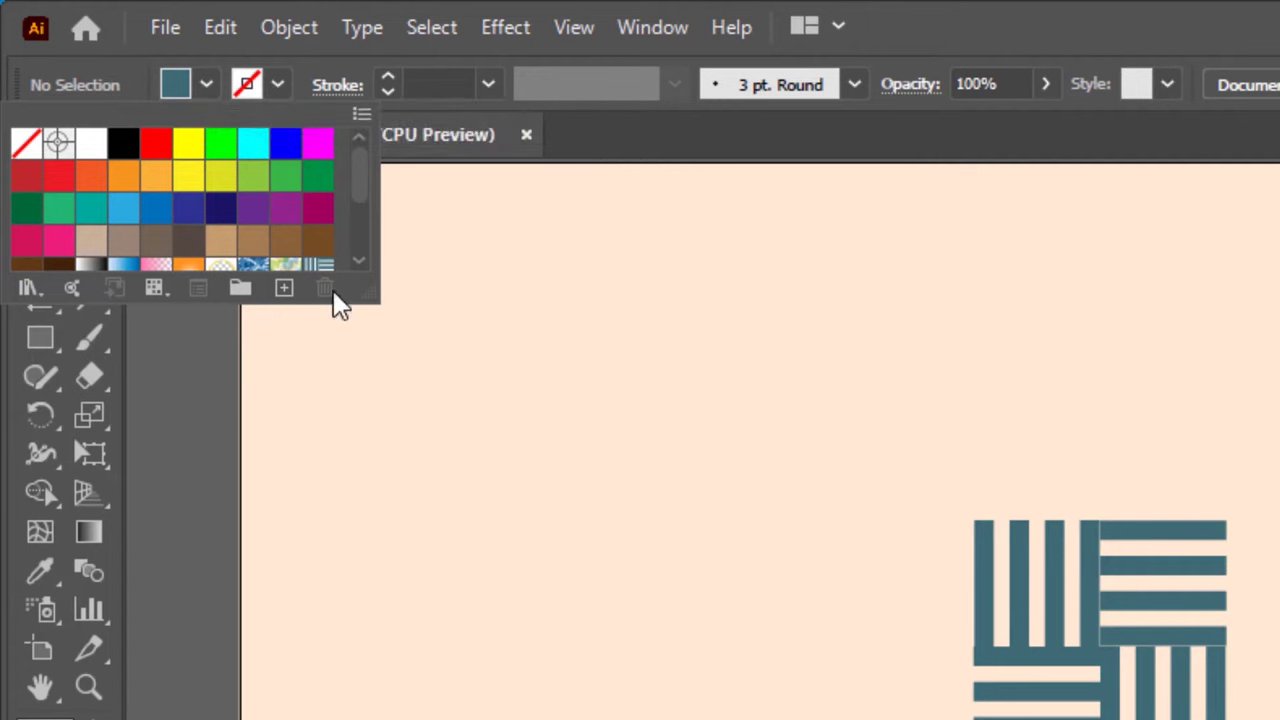
left_click_drag(380, 318, 434, 407)
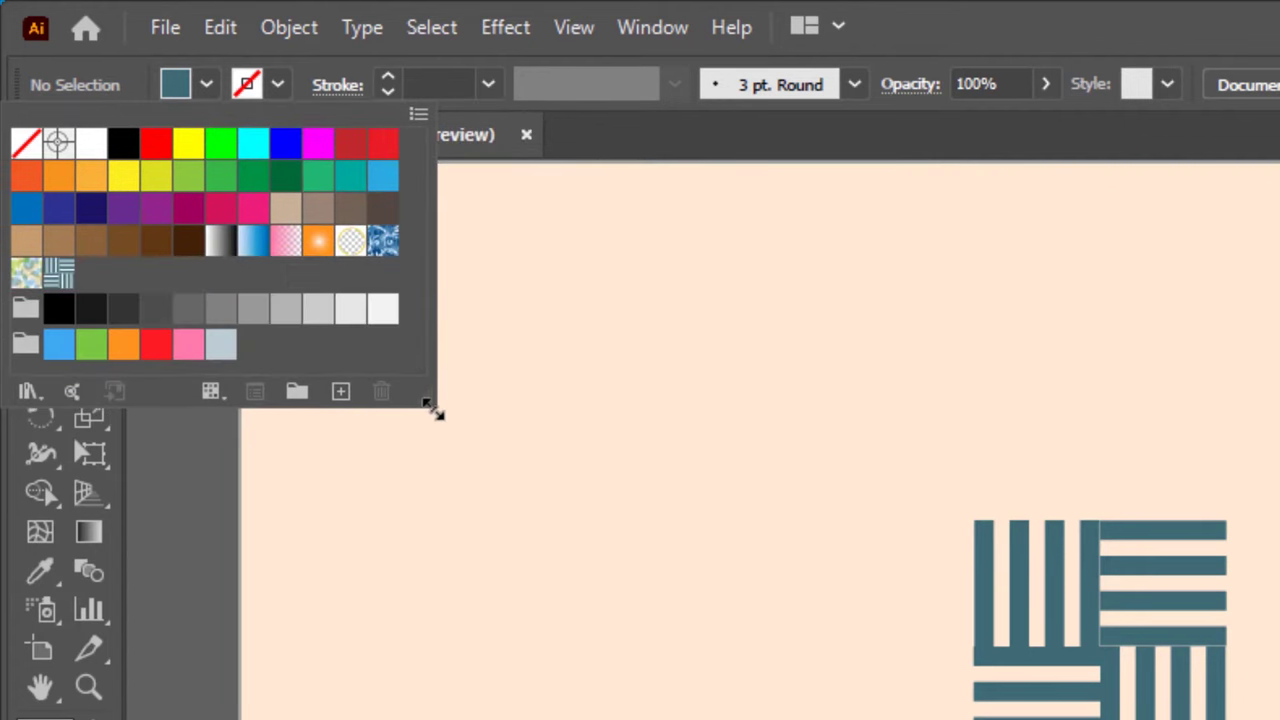
left_click(62, 278)
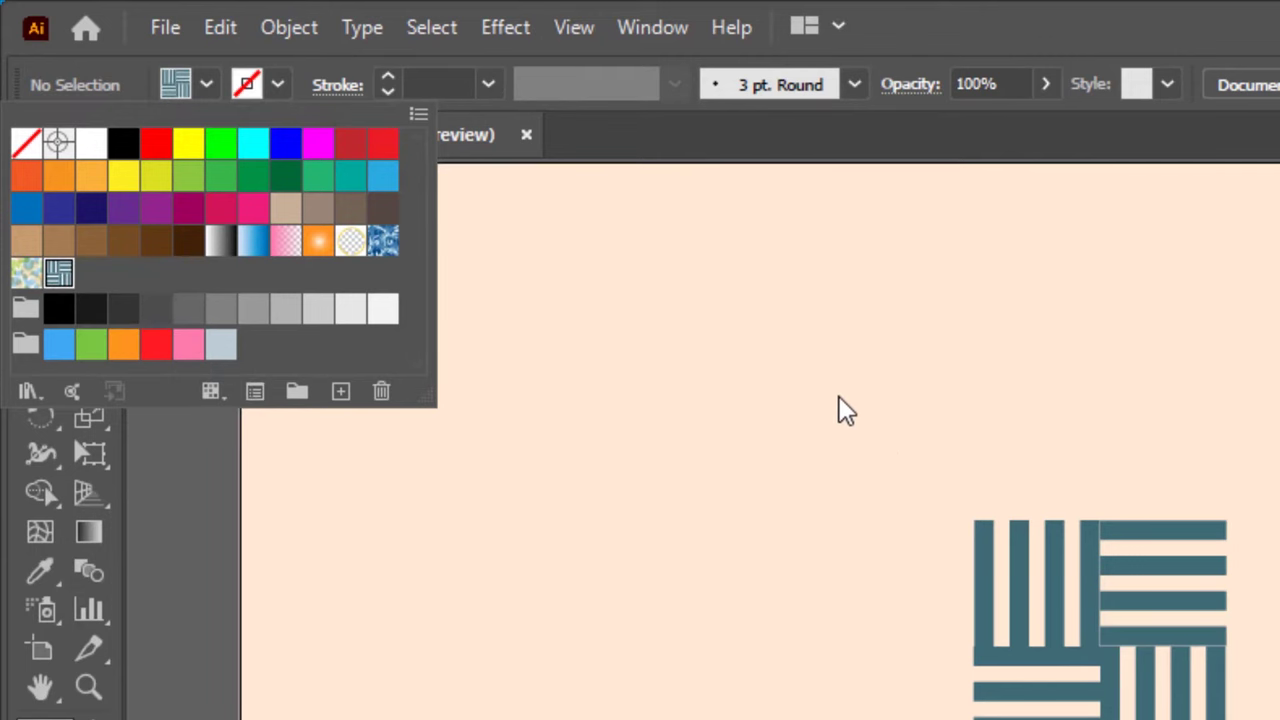
Delete the original striped motif from the centre of the artboard.
left_click(1006, 34)
left_click_drag(866, 364, 1150, 719)
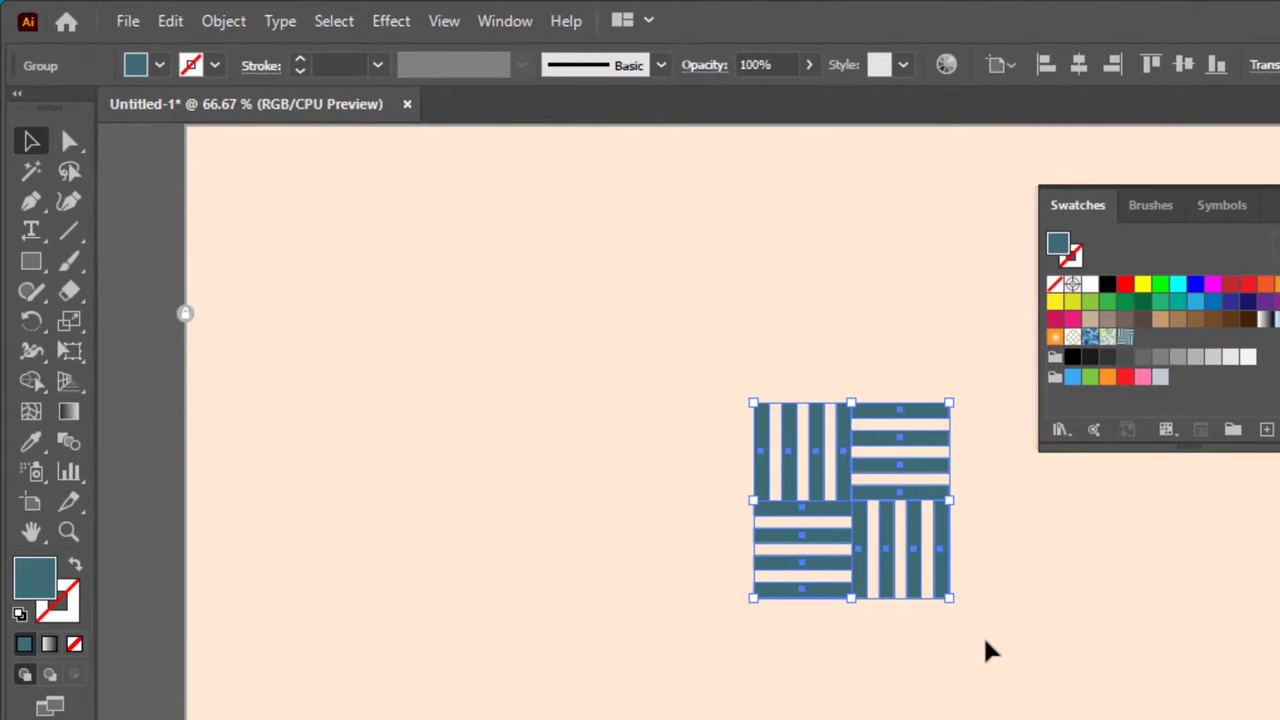
key("Delete")
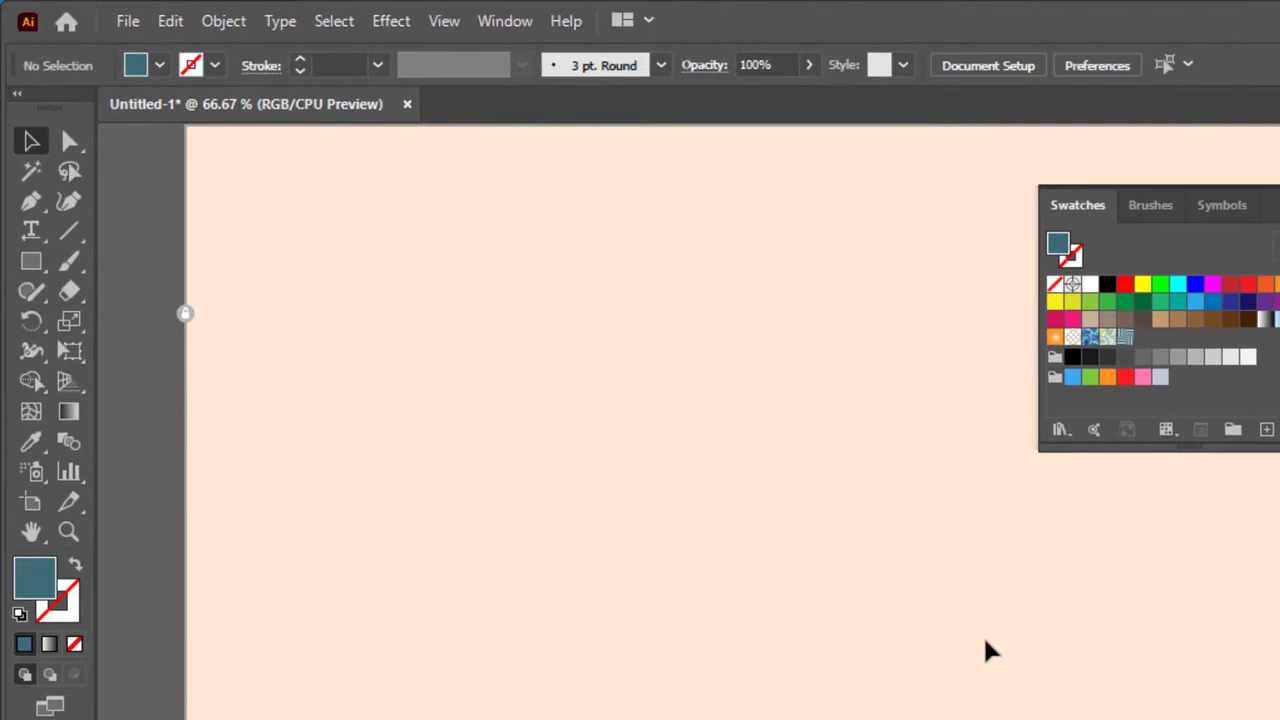
Draw a rectangle filled with the basket-weave pattern, about 374 px wide and 768 px high, spanning the artboard's full height.
left_click(159, 65)
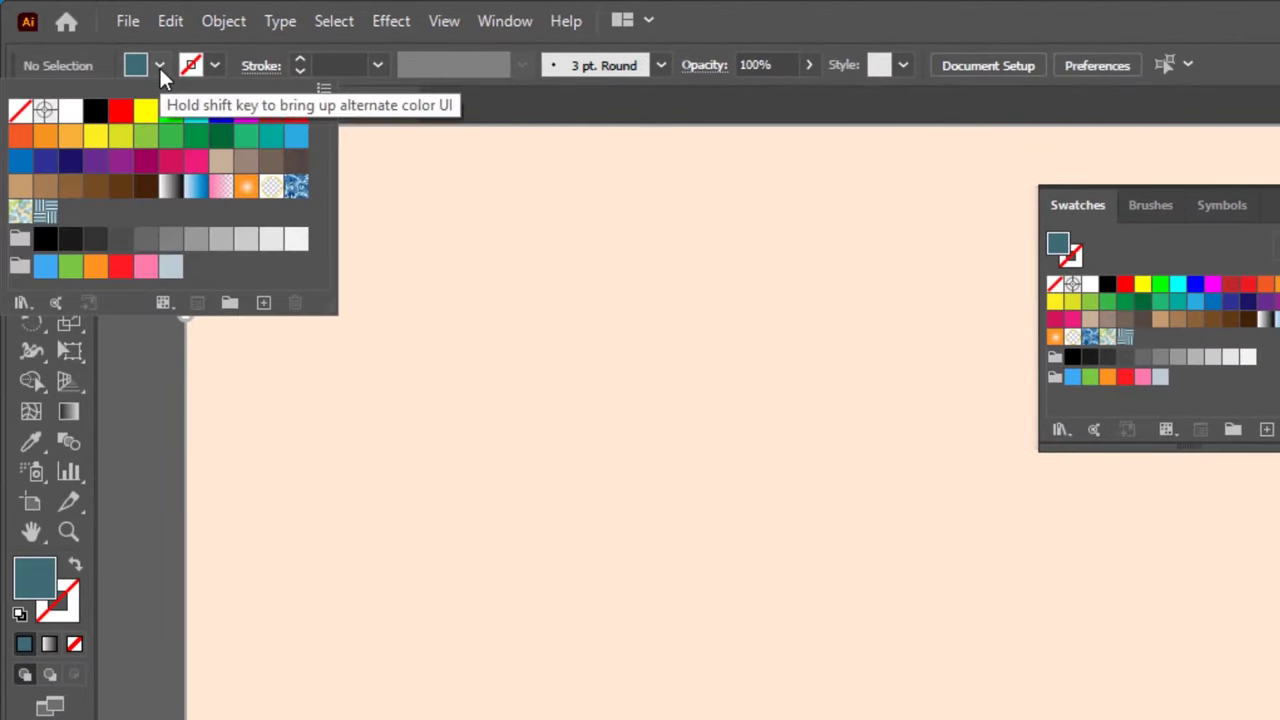
left_click(46, 211)
left_click(814, 1)
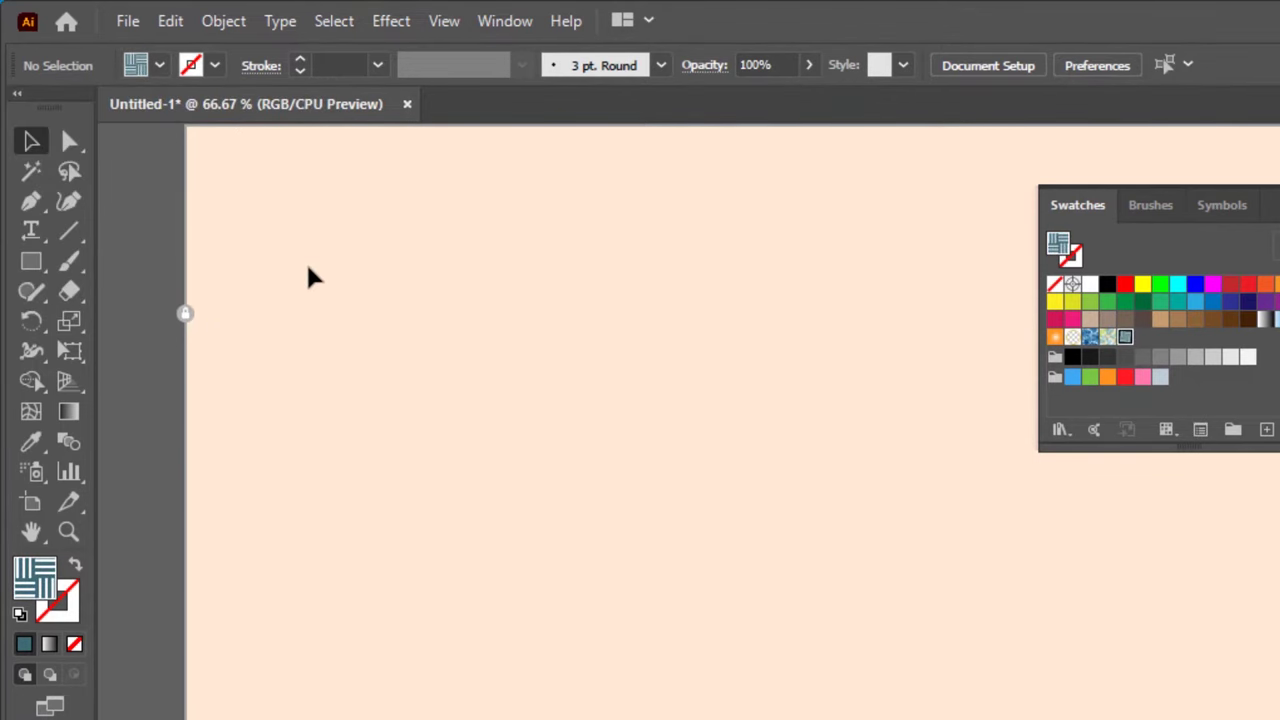
scroll(308, 278, "up", 1)
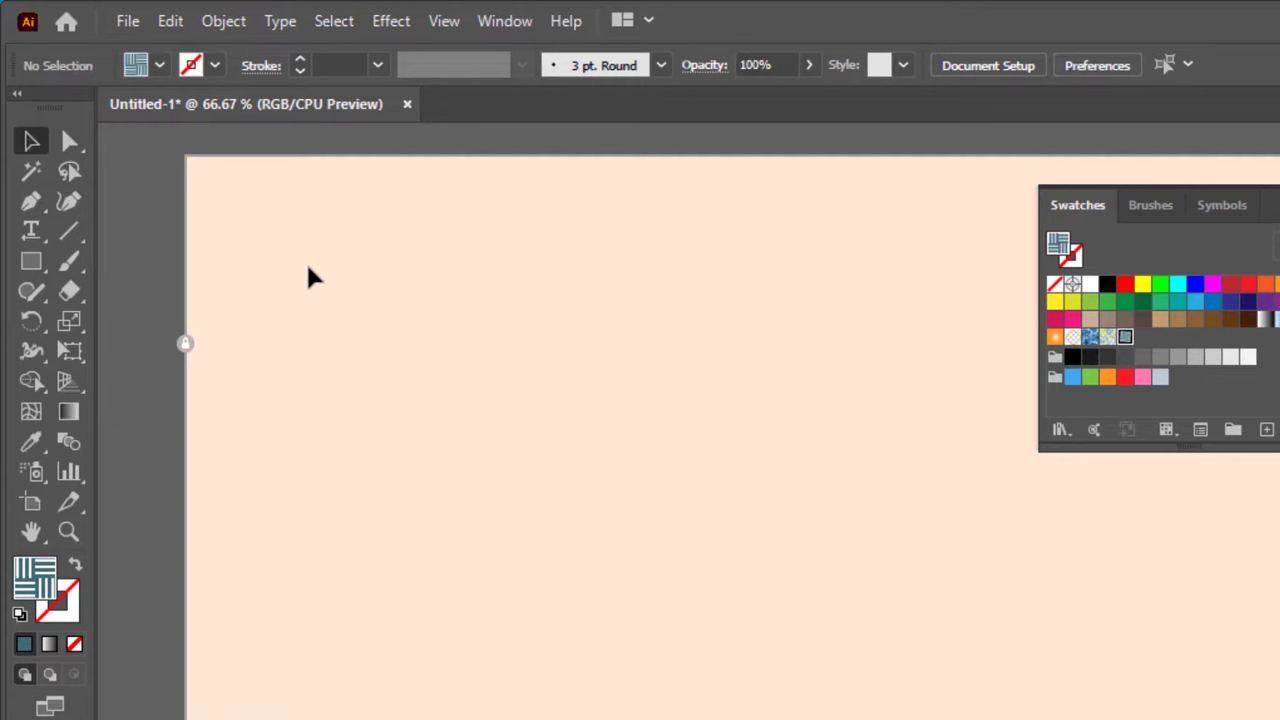
left_click(31, 261)
mouse_move(296, 155)
left_mouse_down()
mouse_move(660, 503)
mouse_move(692, 719)
mouse_move(664, 719)
left_mouse_up()
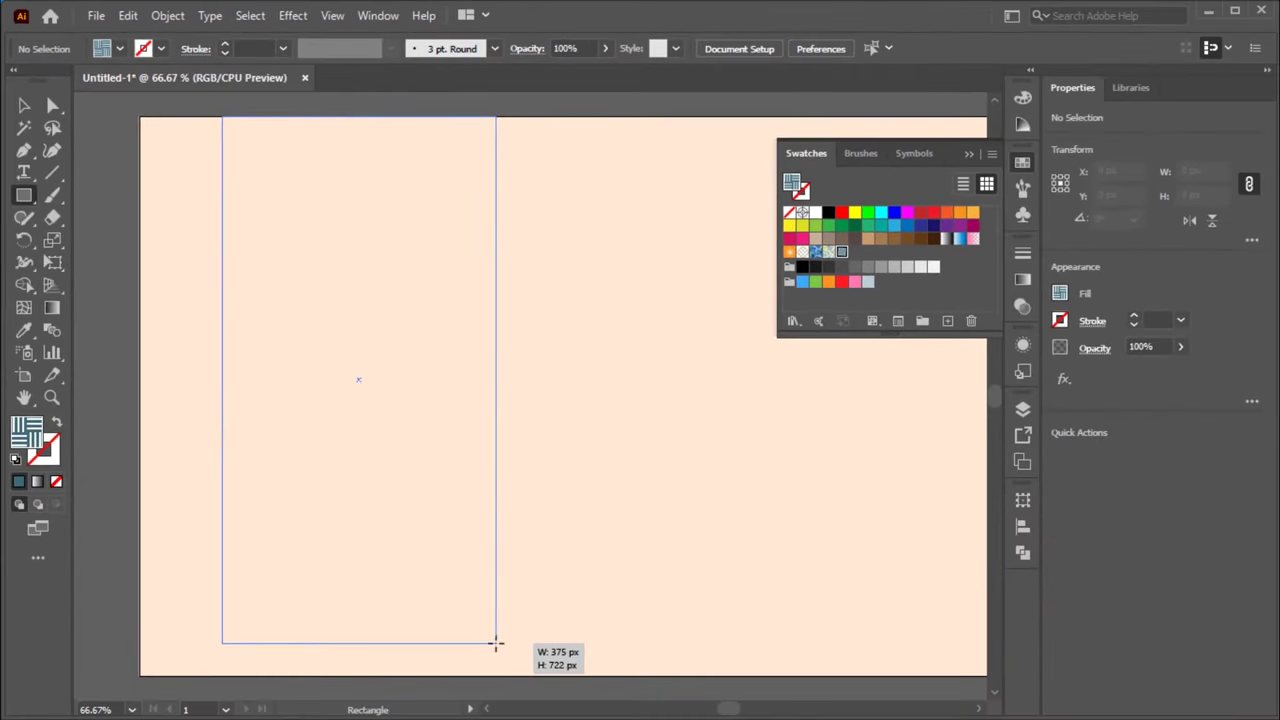
left_click_drag(495, 643, 494, 675)
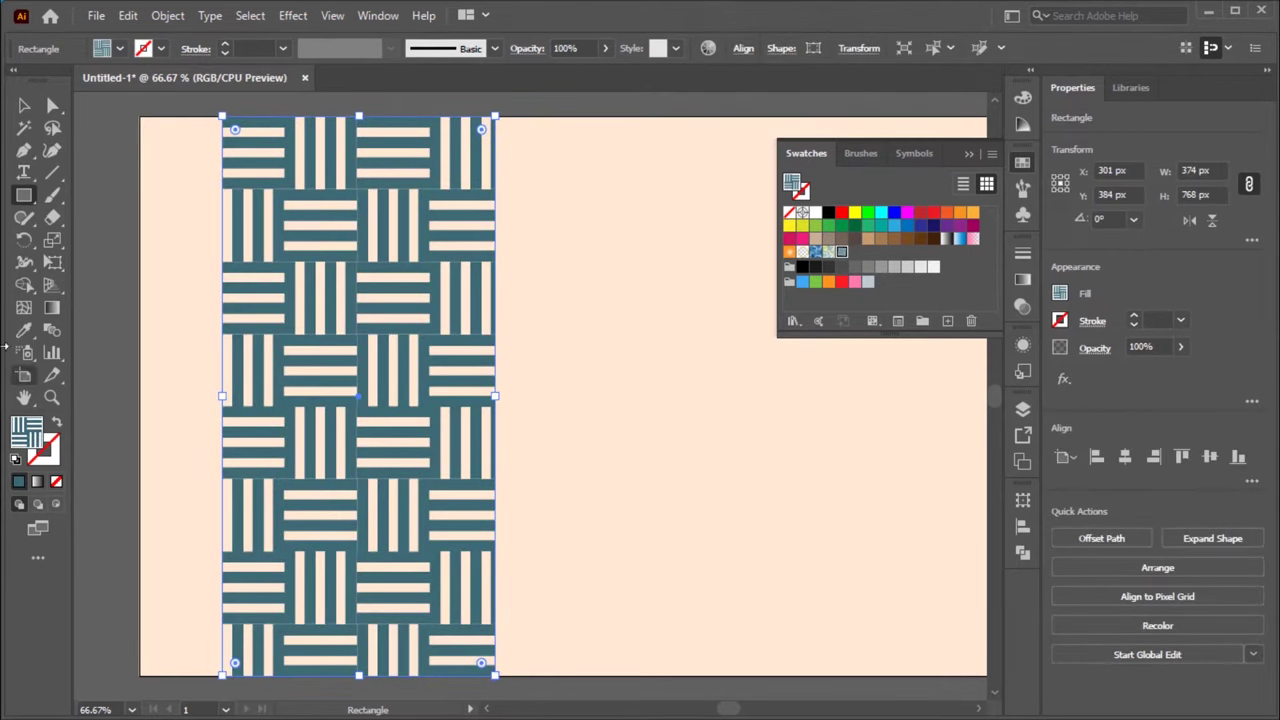
Draw a circle about 566 px in diameter with the same pattern fill in the empty area beside the strip.
left_click_drag(35, 207, 116, 240)
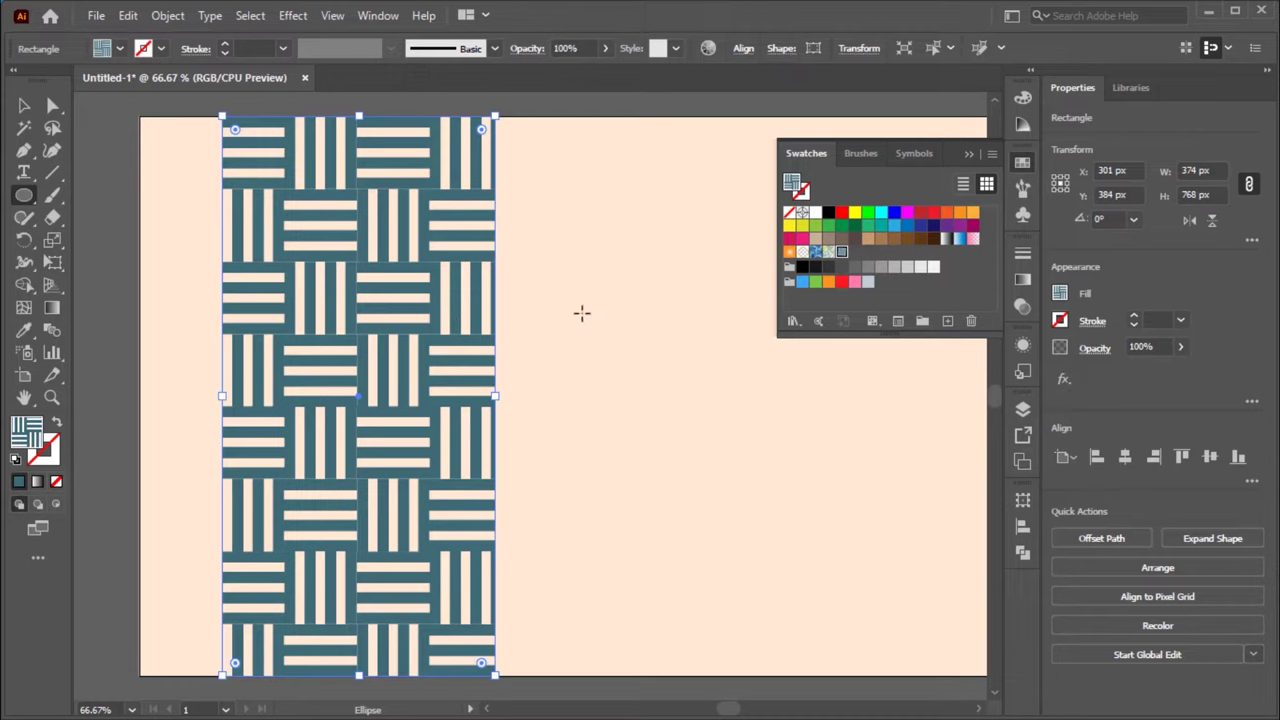
scroll(586, 320, "right", 3)
scroll(540, 235, "right", 3)
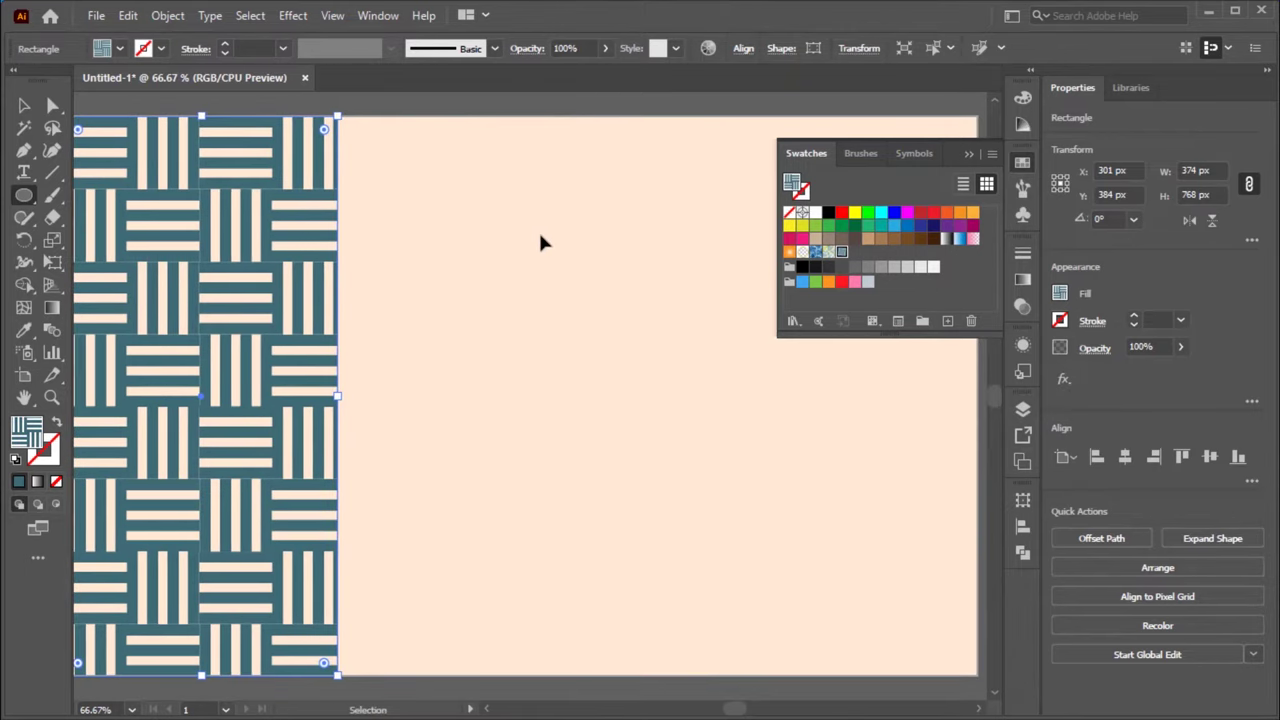
left_click_drag(443, 173, 775, 573)
key("v")
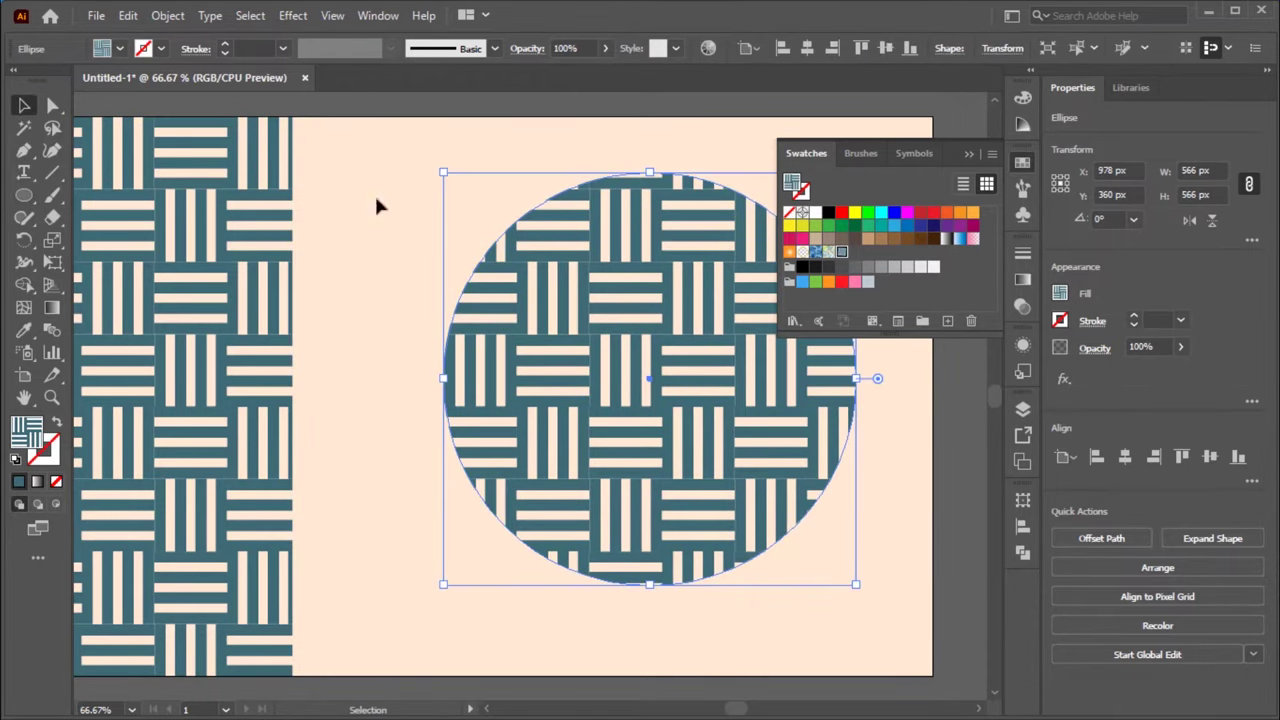
Move the patterned circle horizontally closer to the strip, deselect it and collapse the Swatches panel.
left_click_drag(591, 286, 503, 286)
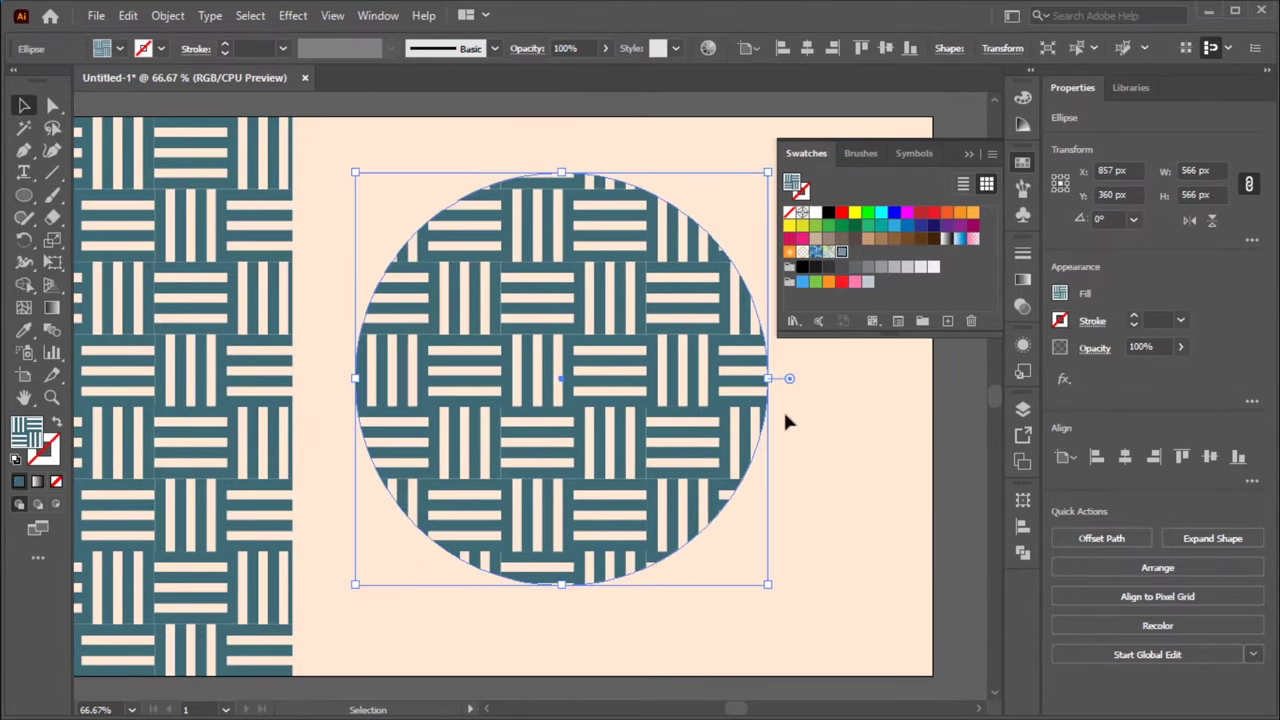
left_click(848, 503)
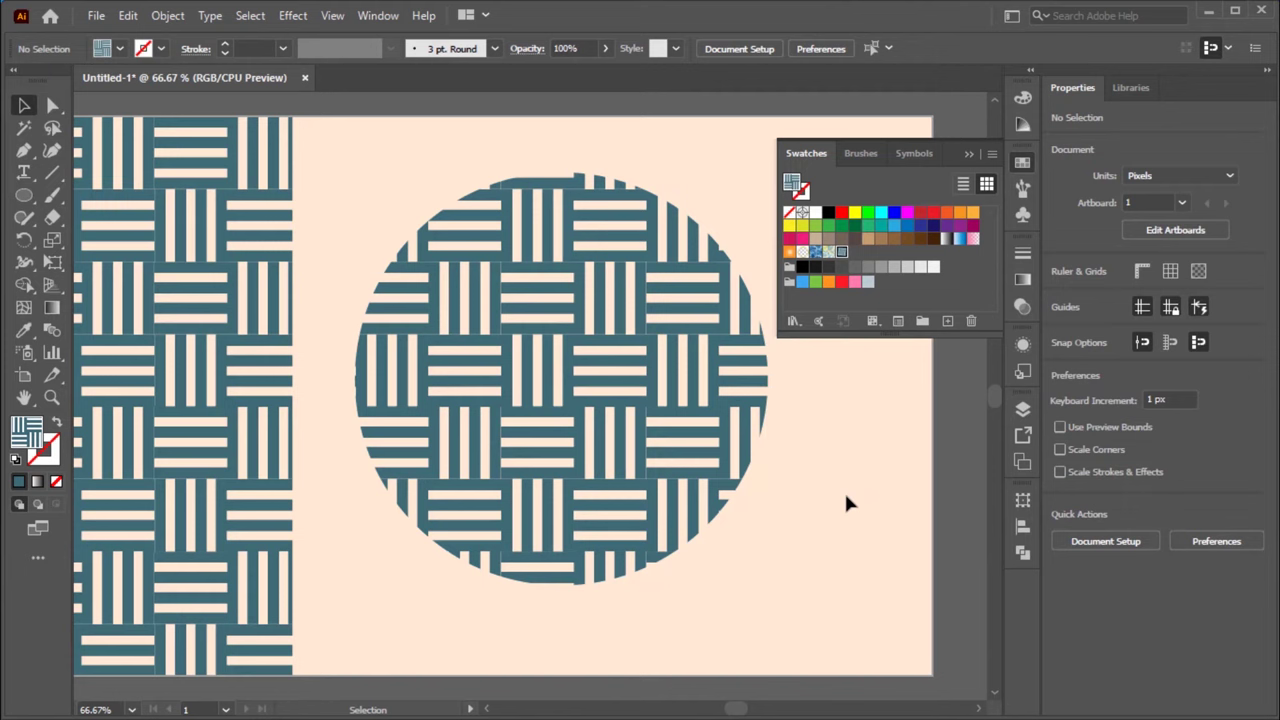
left_click(967, 155)
scroll(904, 309, "left", 5)
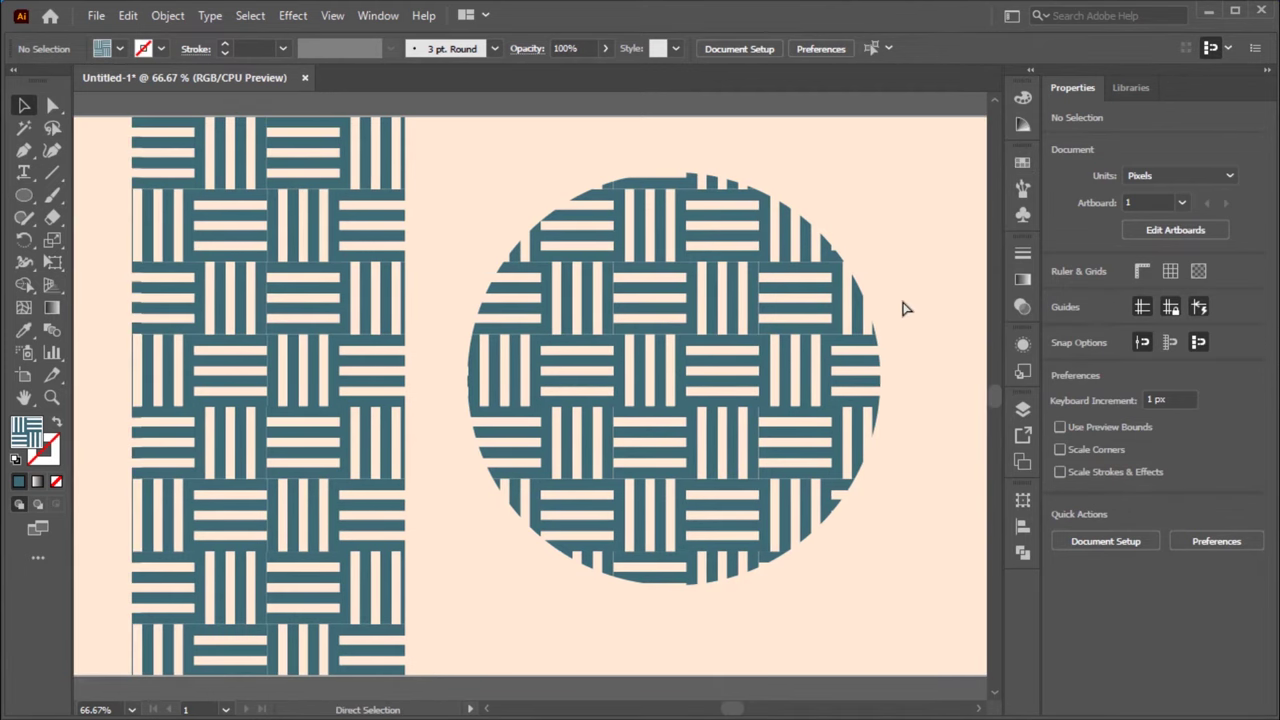
scroll(904, 309, "left", 1)
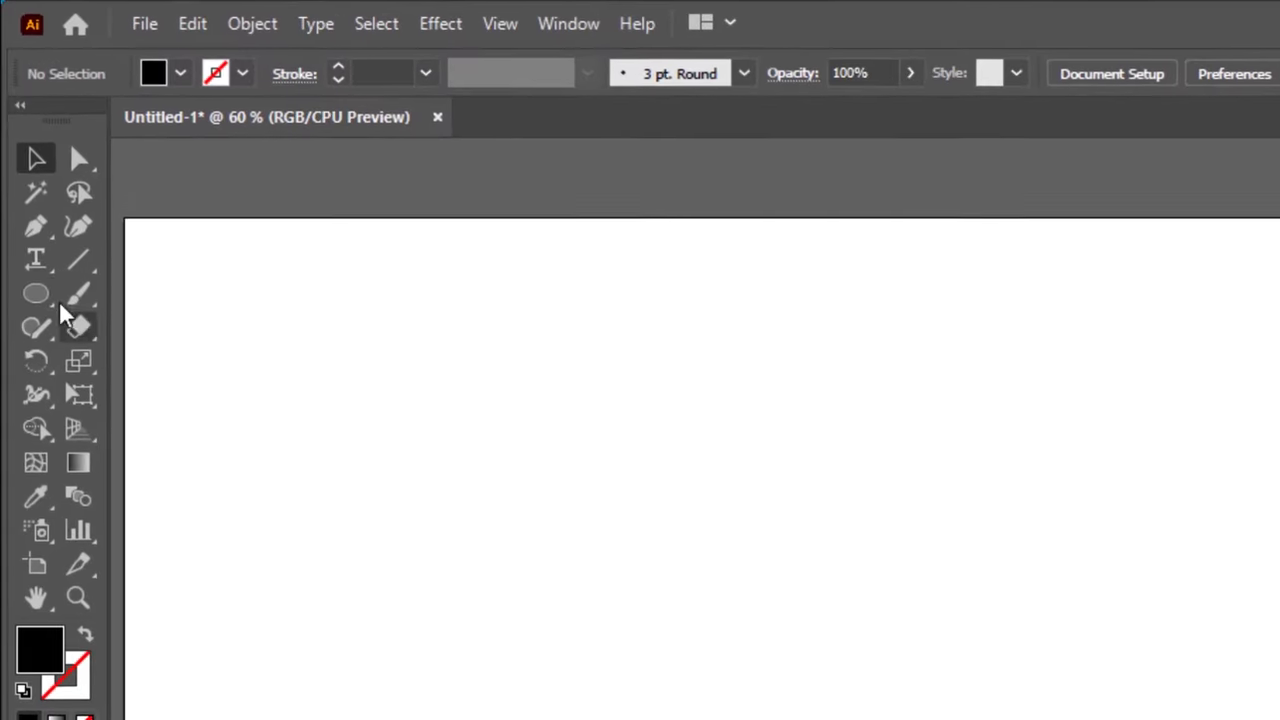
Create a circle 200 px wide and 200 px high on the blank artboard and move it up and to the left.
left_click(40, 296)
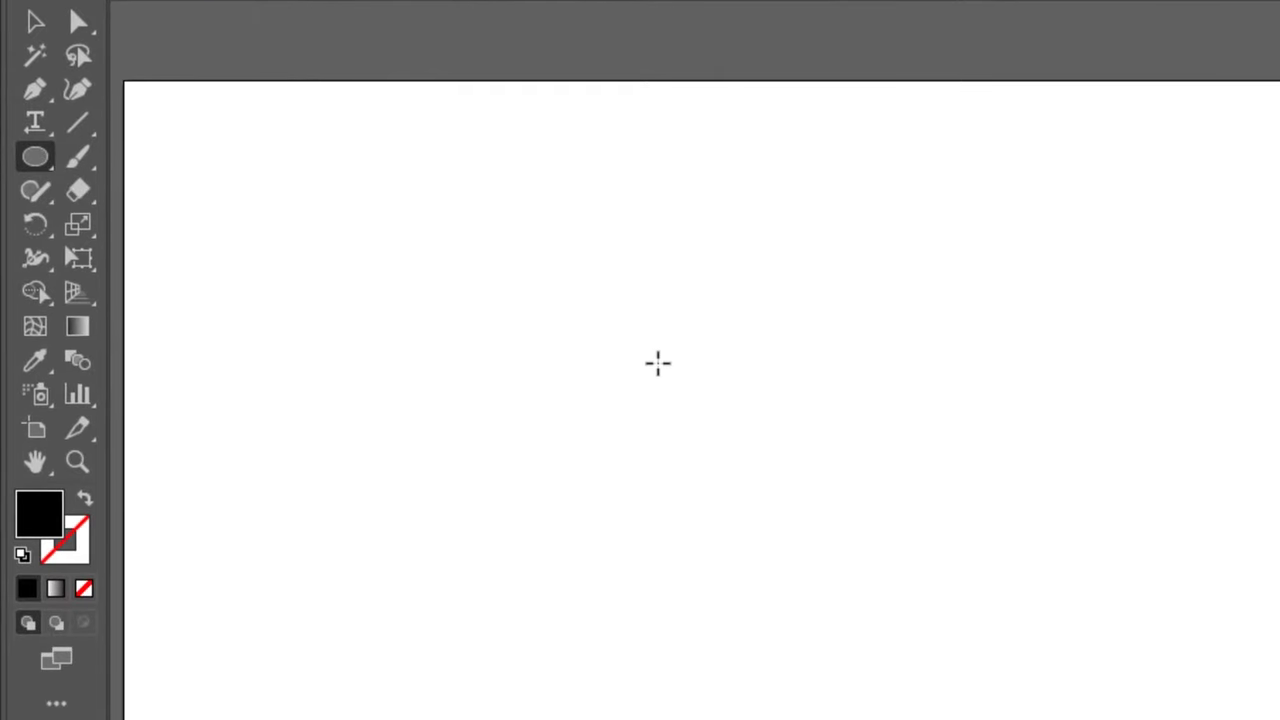
left_click(764, 412)
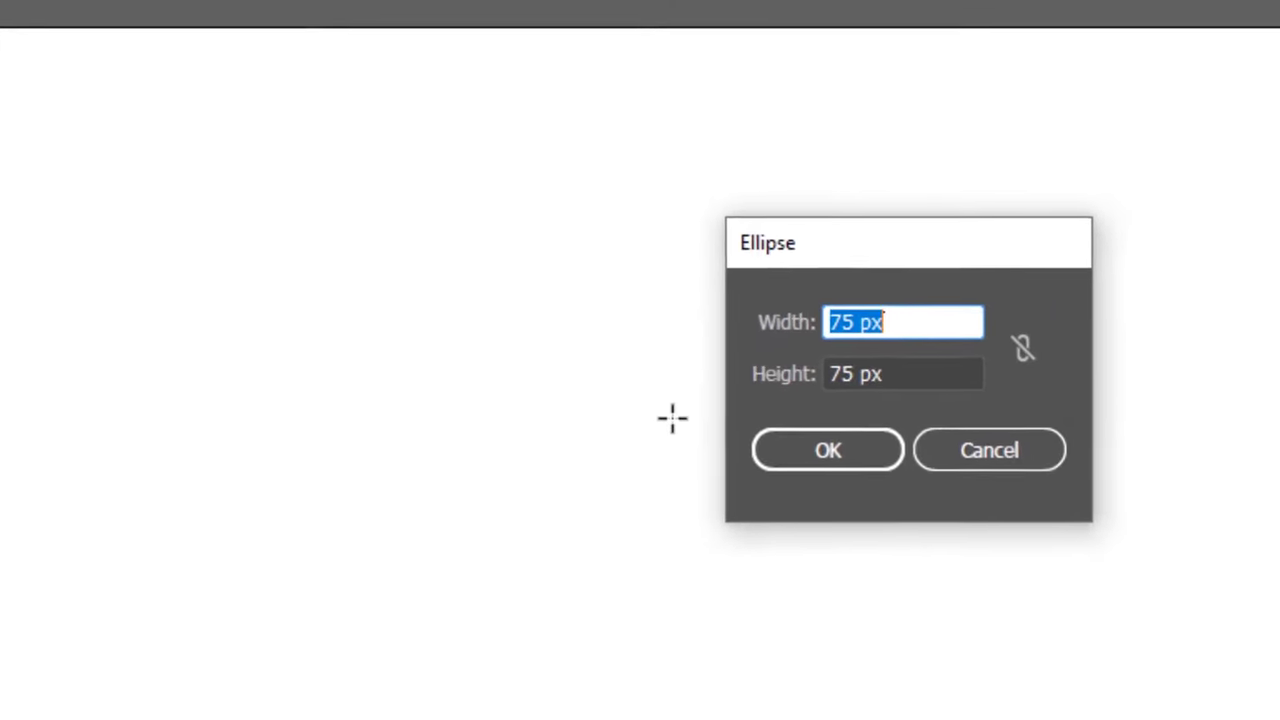
type("200")
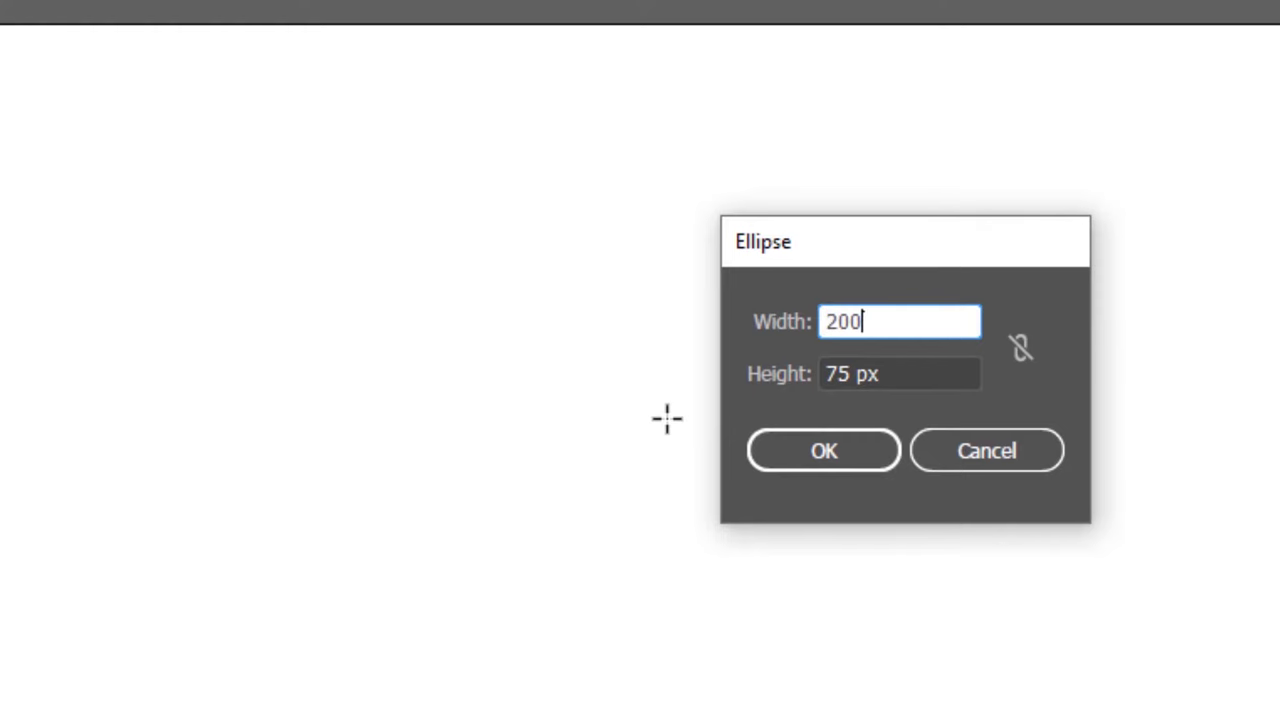
key("Tab")
type("2")
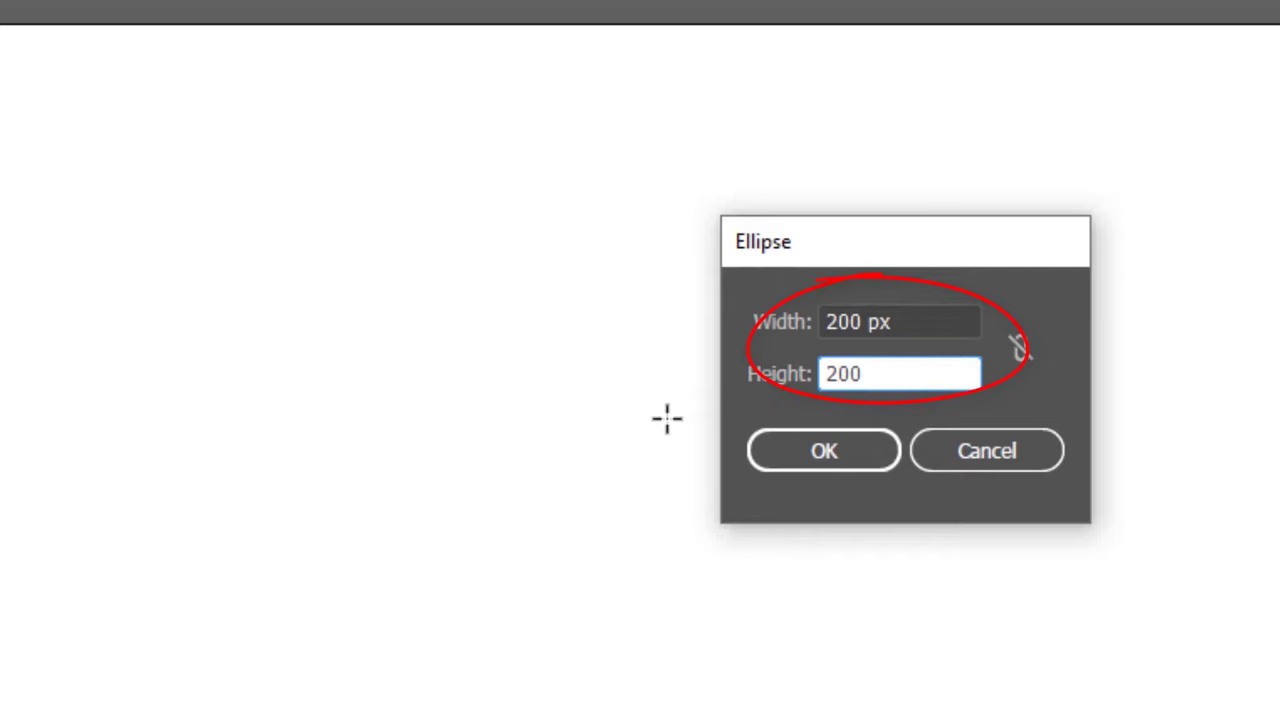
type("00")
left_click(850, 465)
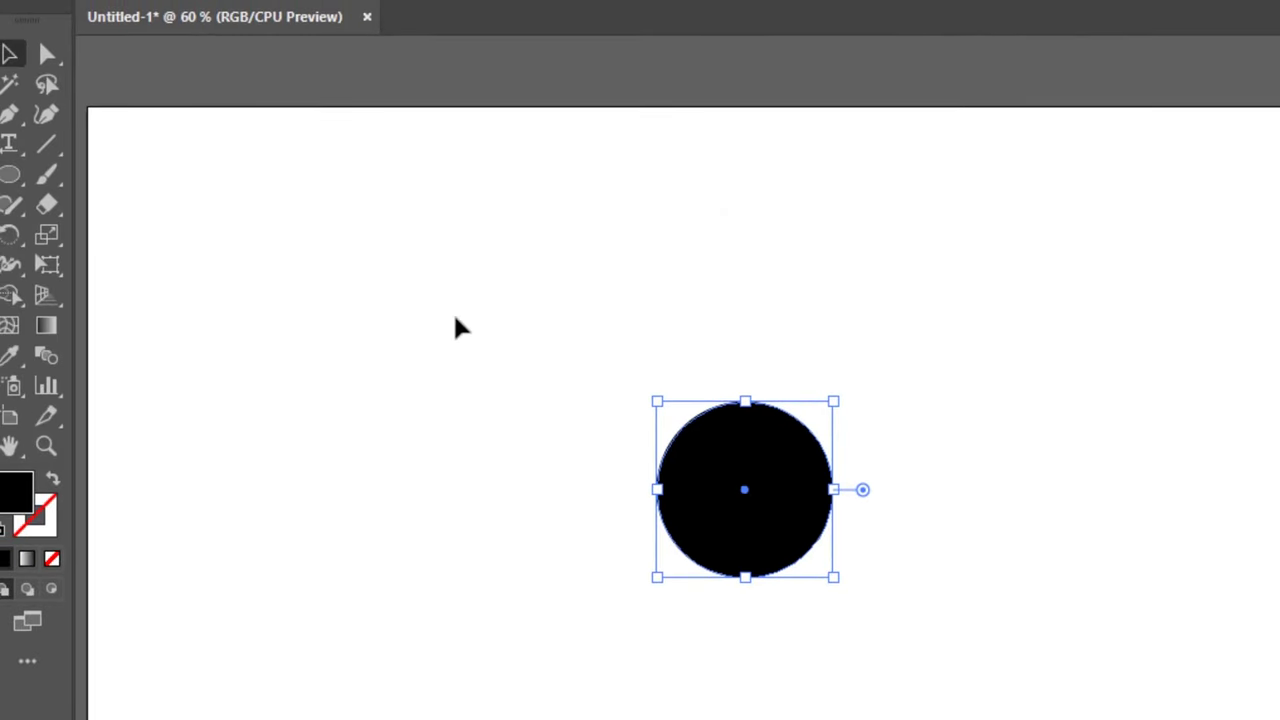
left_click_drag(785, 475, 705, 350)
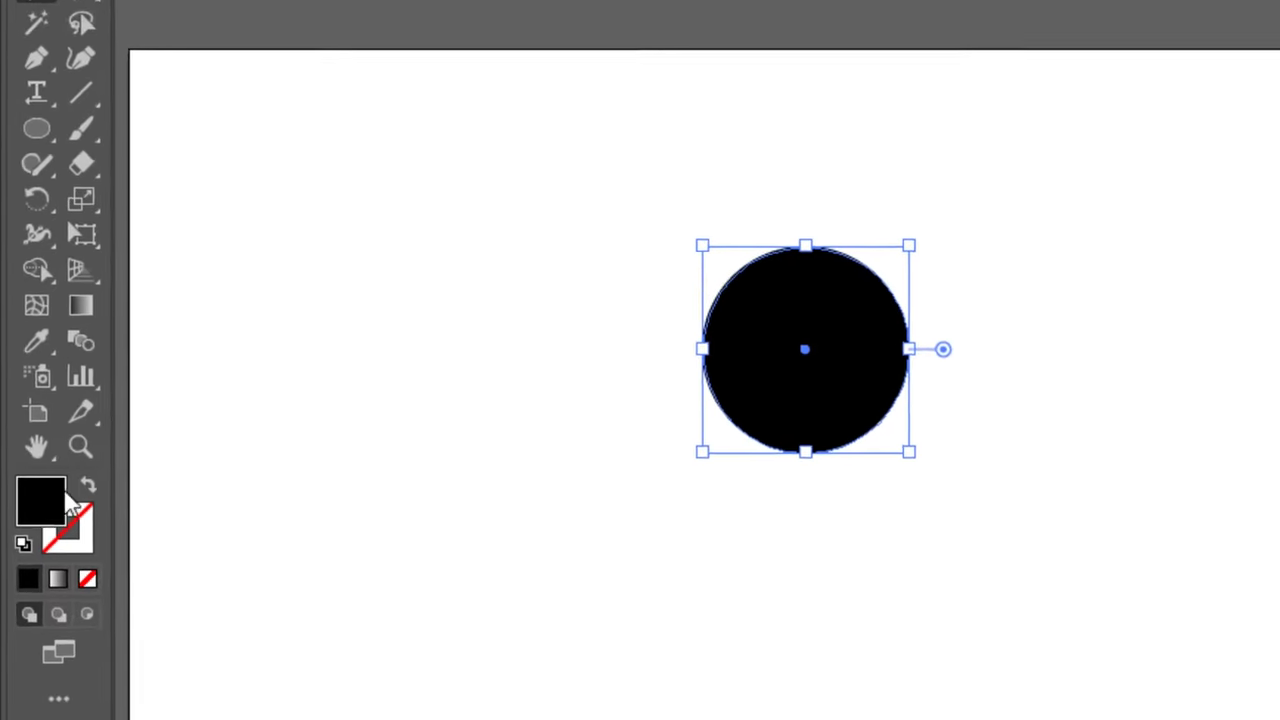
Set the circle's fill colour to the peach ffe9d4.
double_click(53, 492)
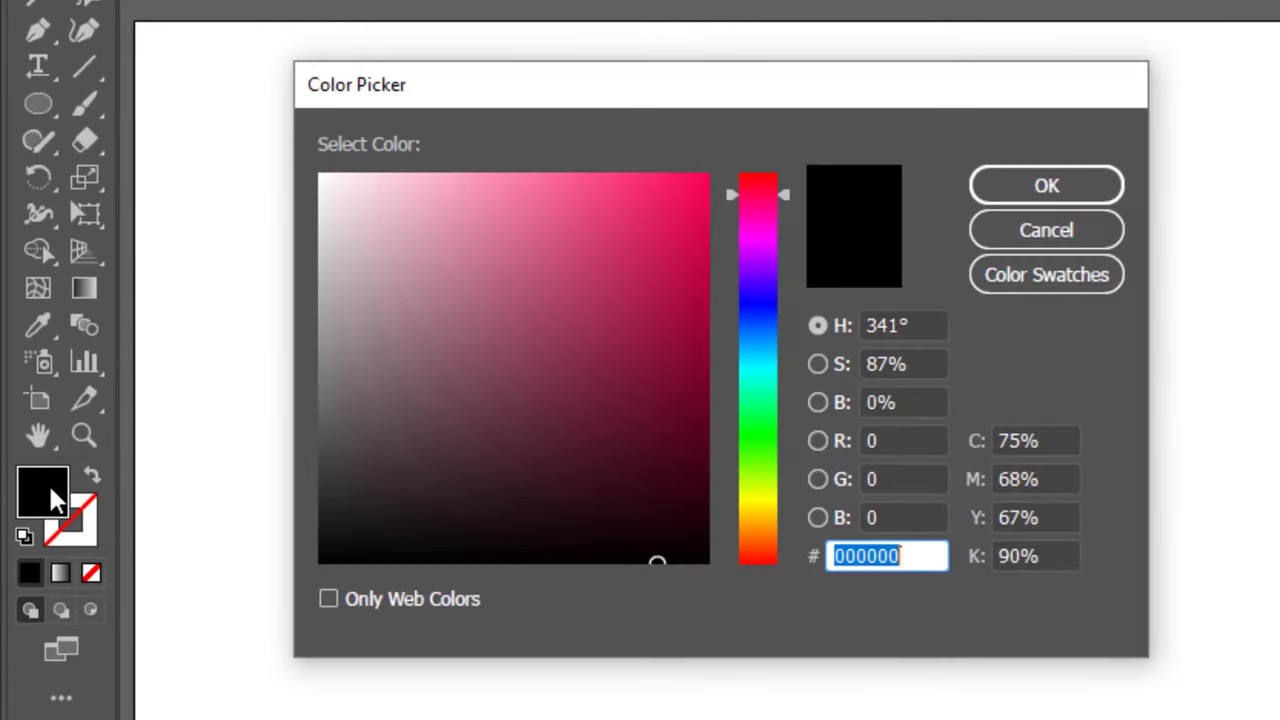
type("ffe9d4")
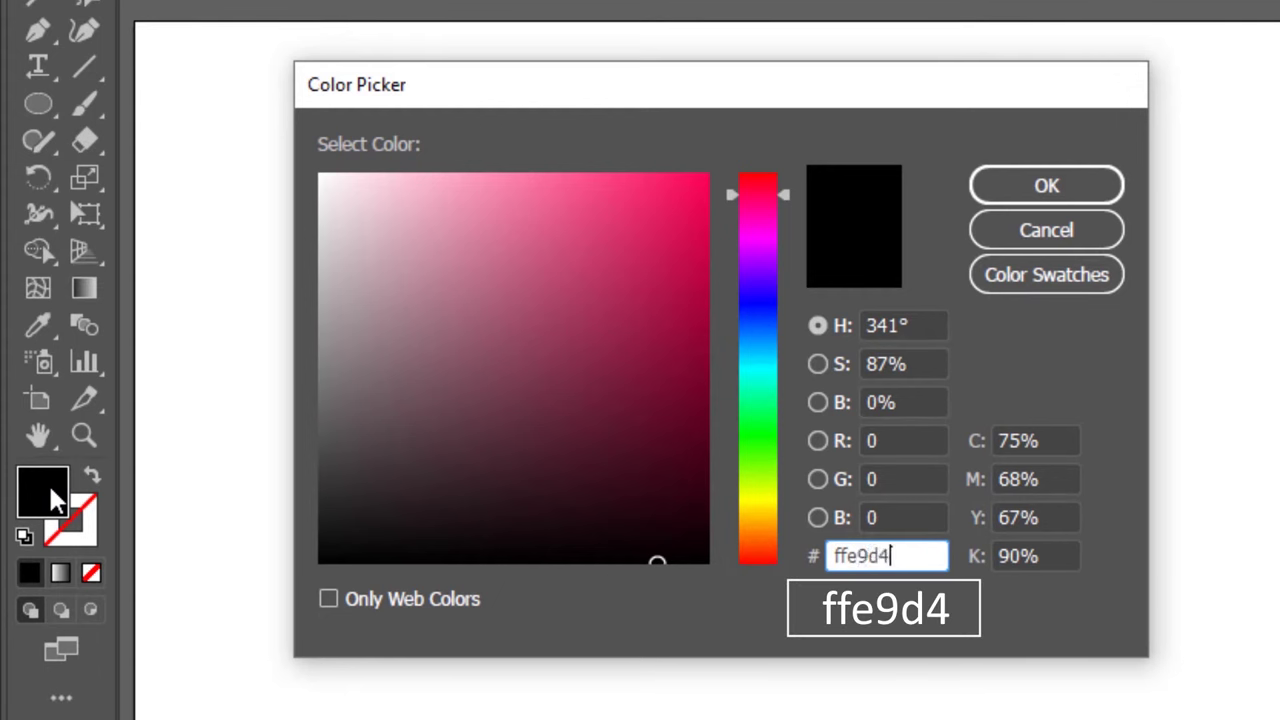
key("Tab")
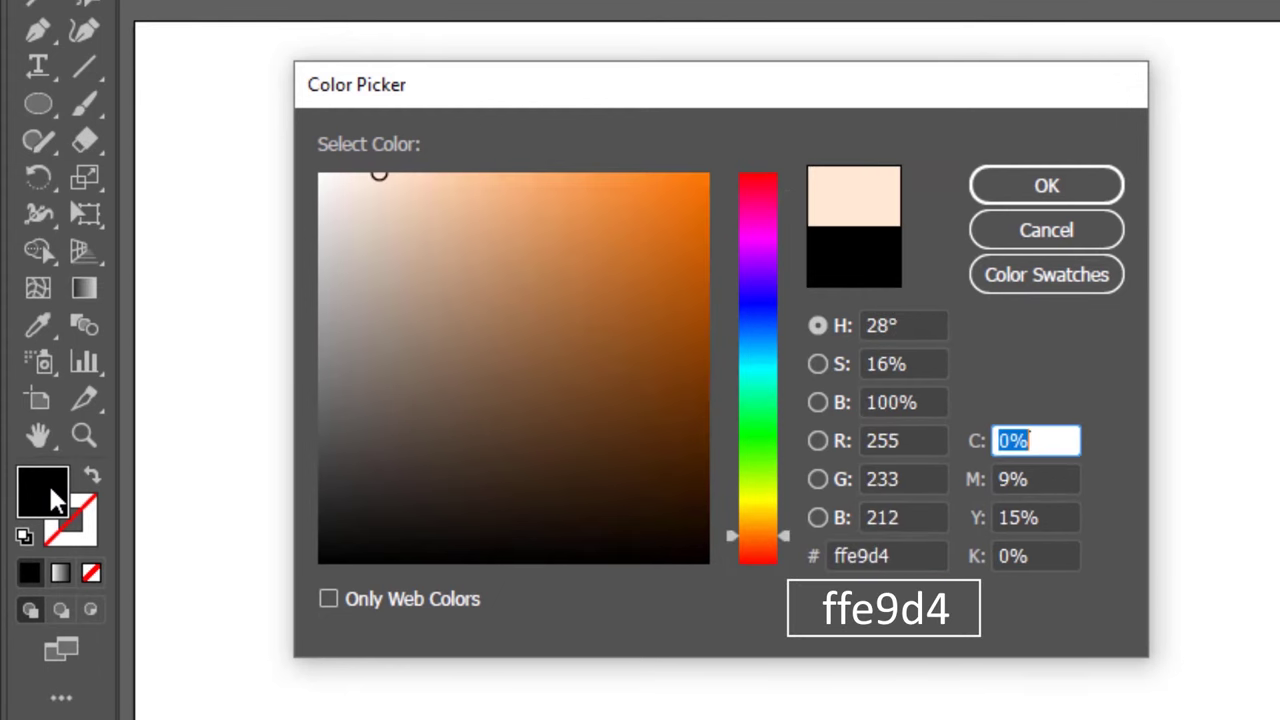
left_click(1047, 187)
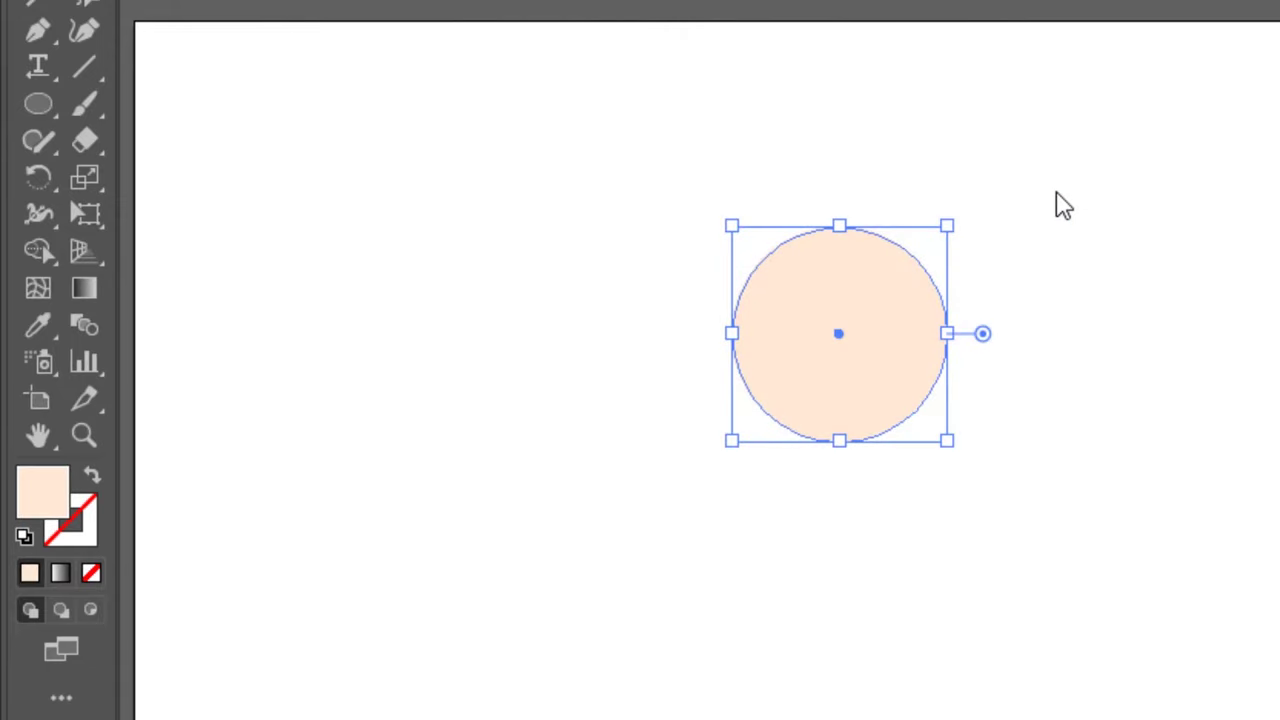
left_click(630, 192)
Give the peach circle a crimson stroke with colour c9184a.
left_click_drag(669, 191, 1074, 502)
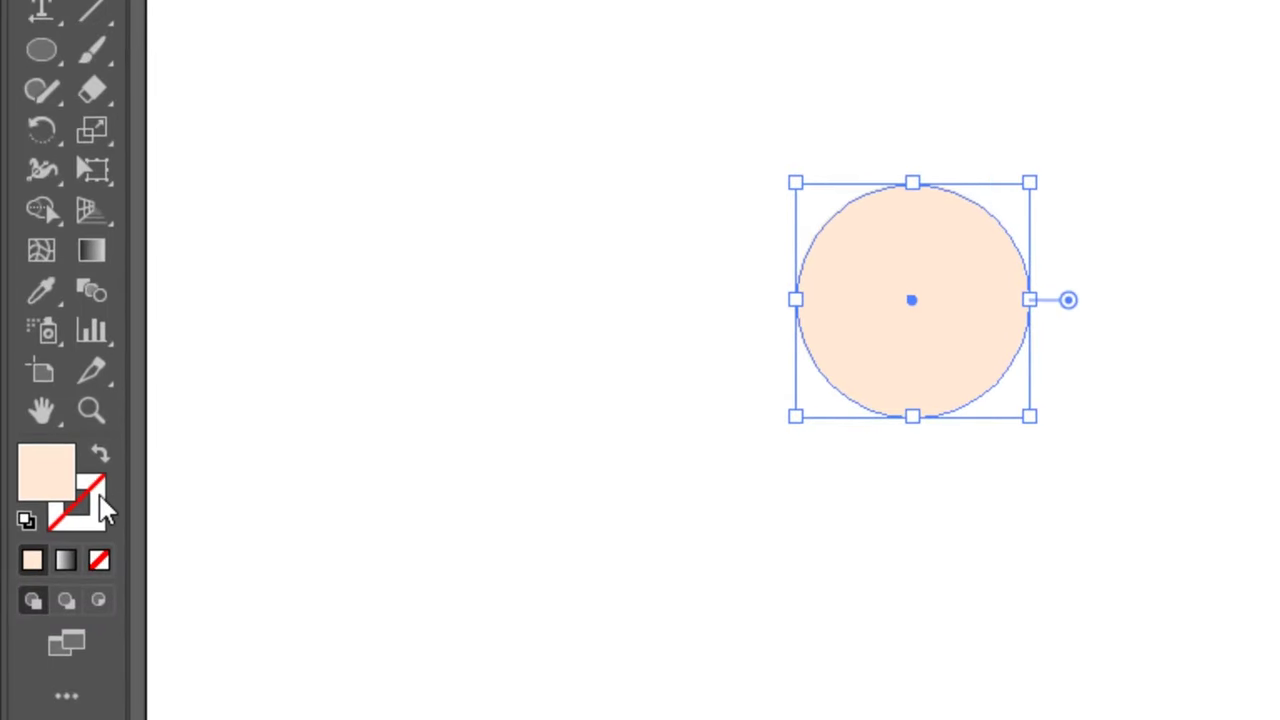
double_click(106, 510)
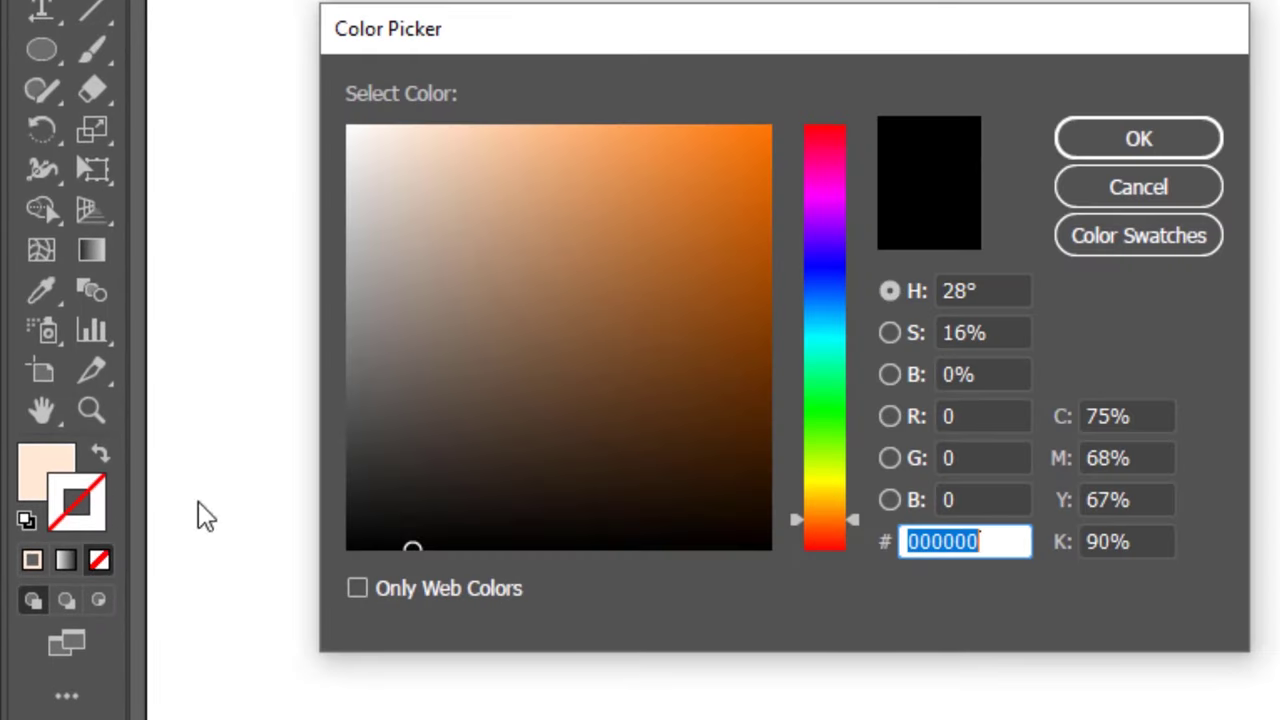
type("c9")
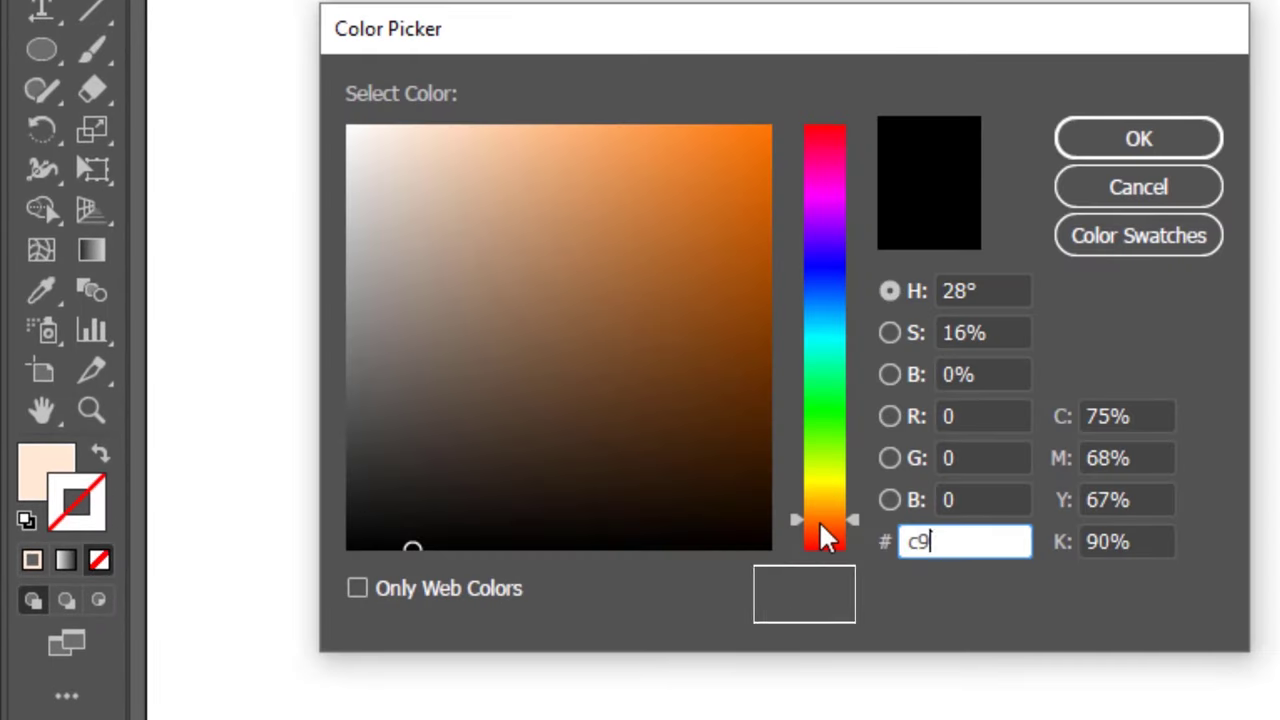
type("184a")
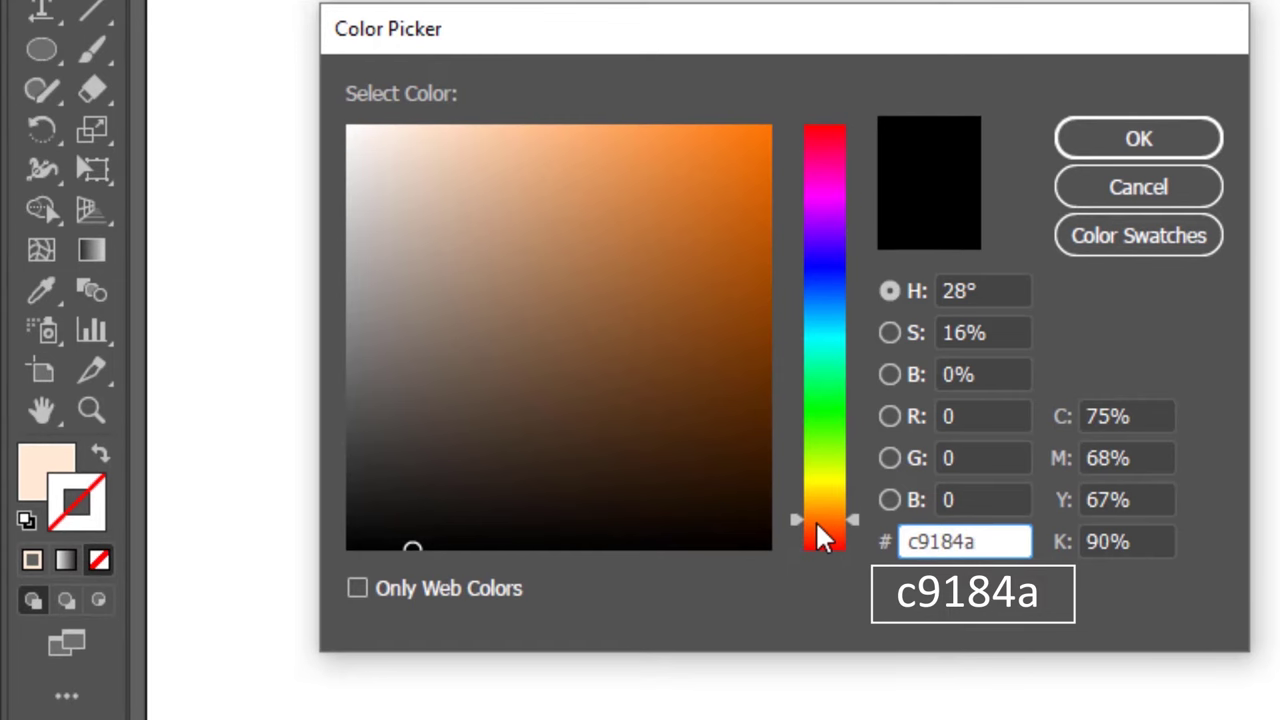
key("Tab")
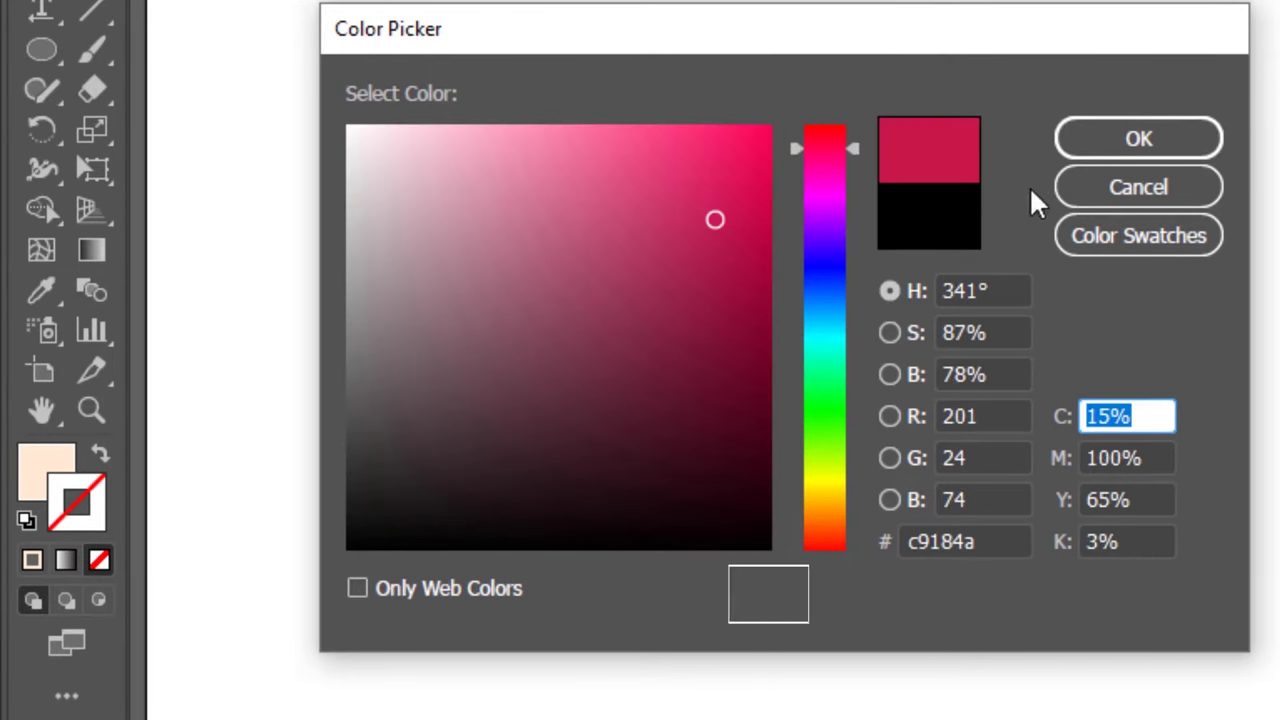
left_click(1146, 156)
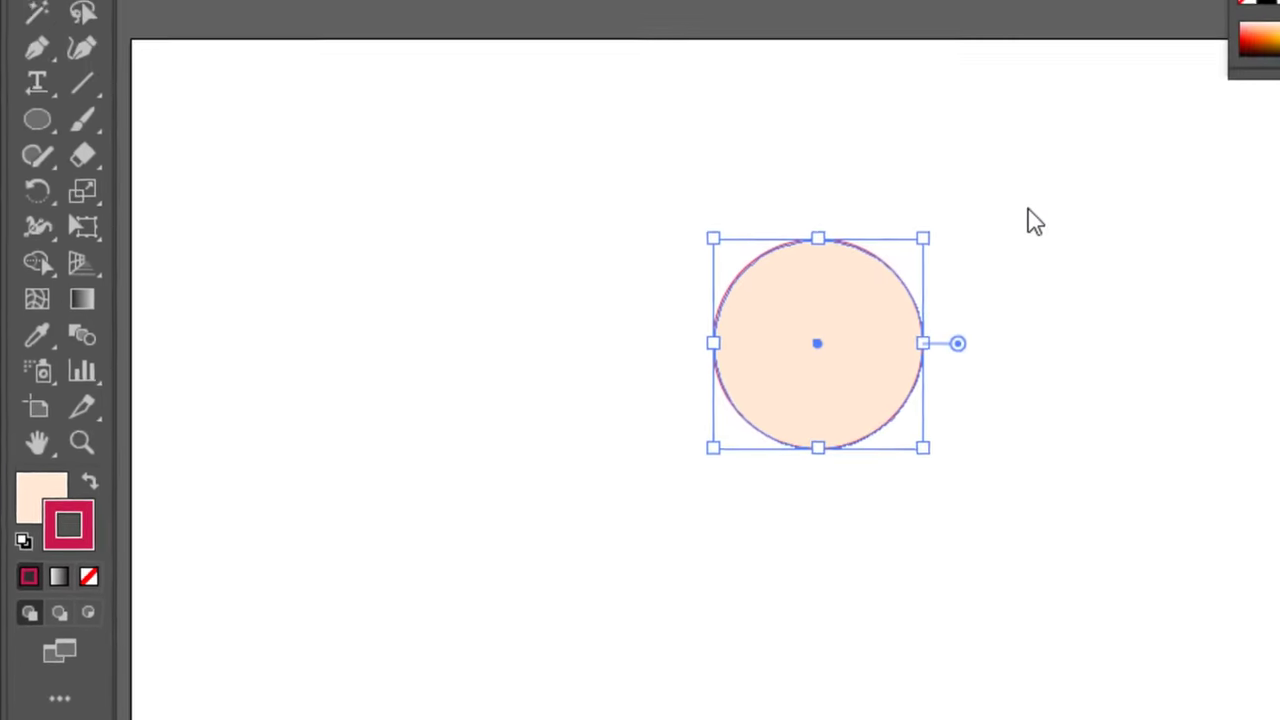
Move the circle slightly up and to the left, set its stroke weight to 10 pt and deselect it.
left_click(1027, 210)
left_click_drag(1027, 210, 647, 541)
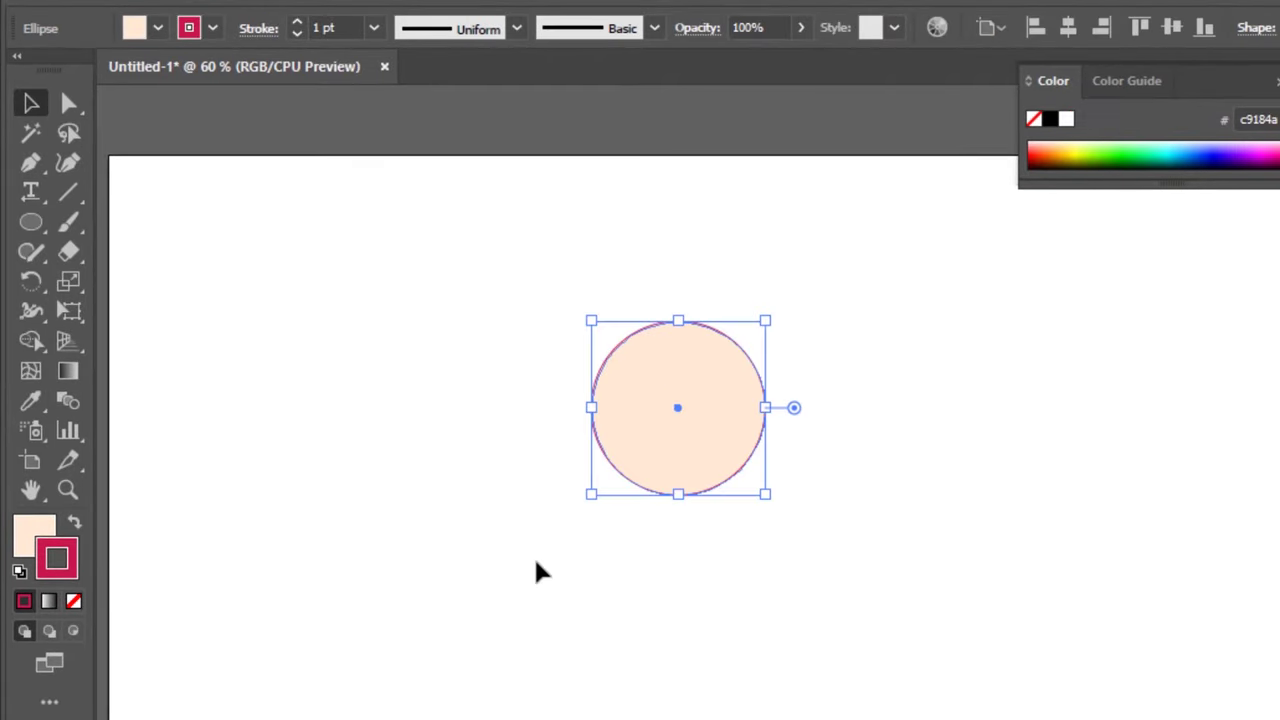
left_click_drag(671, 409, 617, 373)
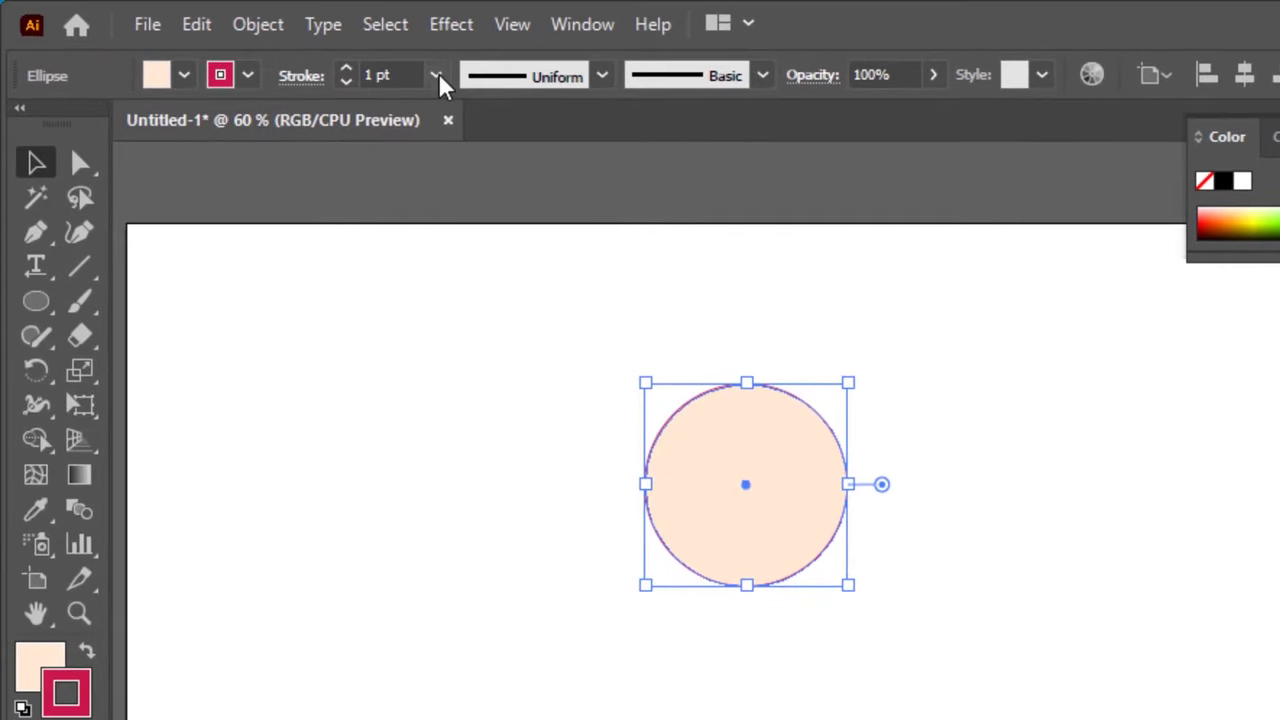
left_click(437, 76)
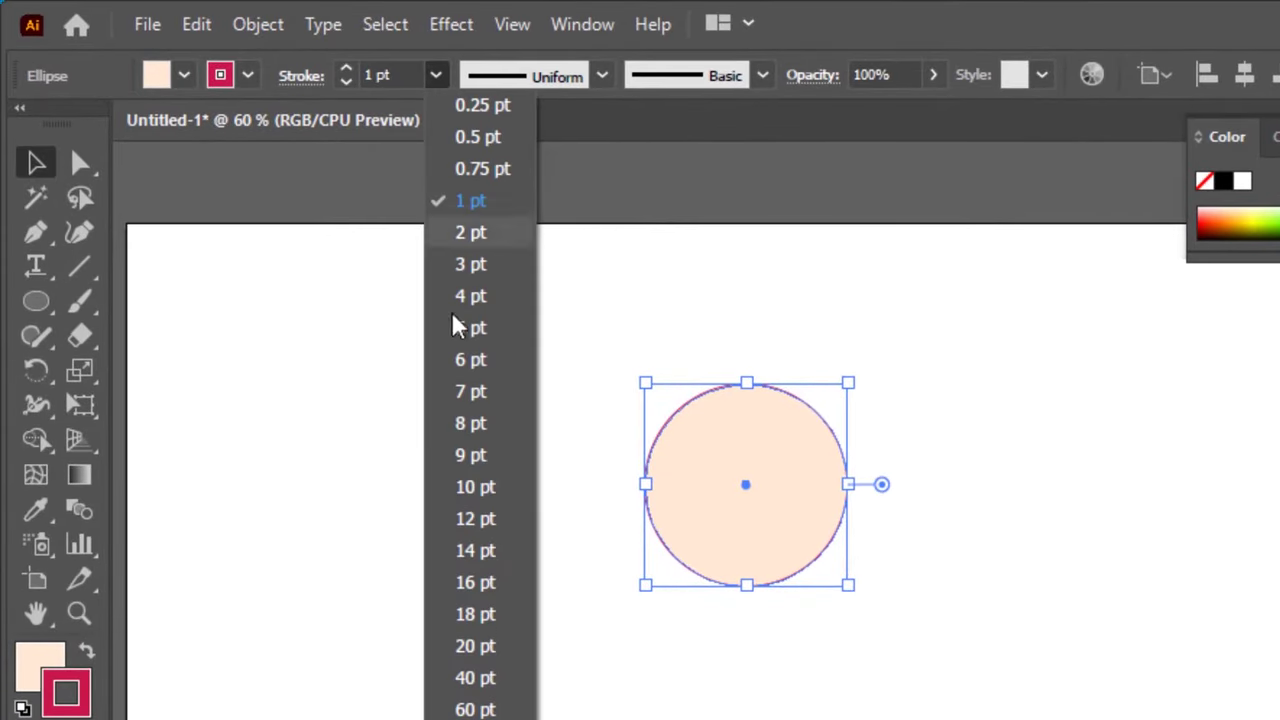
left_click(488, 489)
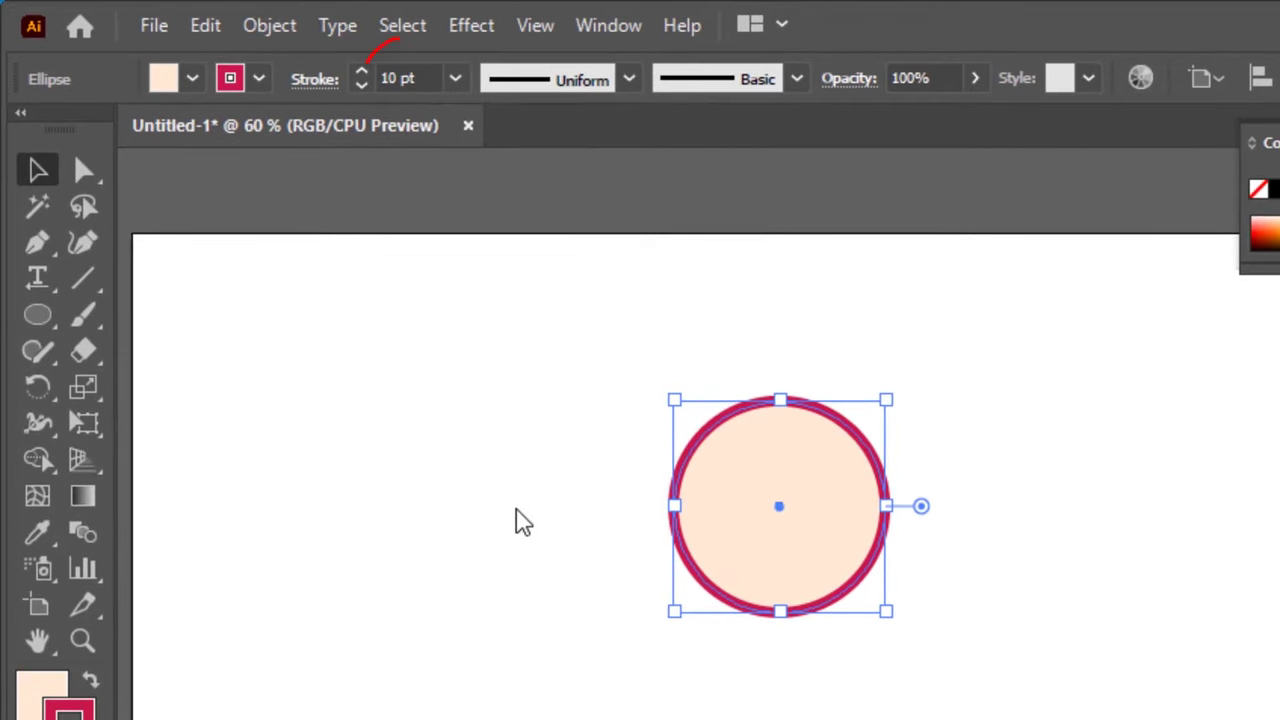
left_click(545, 514)
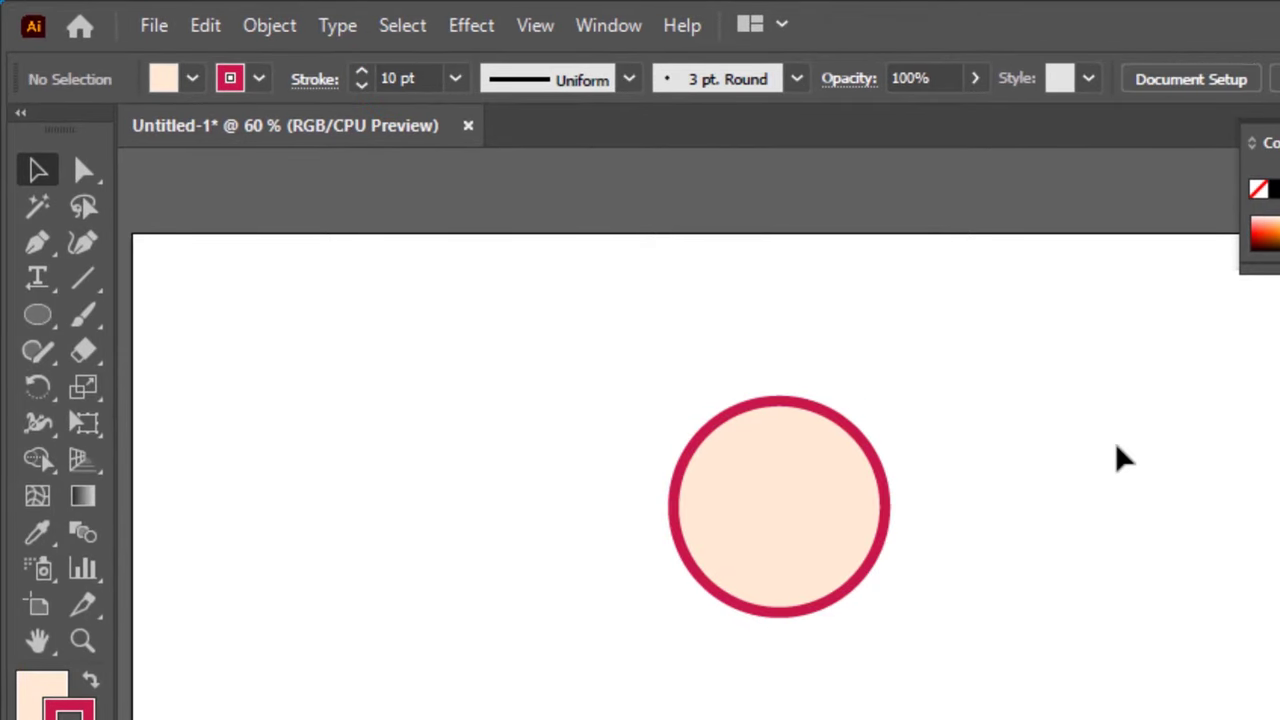
Create a second circle 75 px wide and 75 px high beside the large one, with the same fill and stroke, and deselect it.
key("ctrl+plus")
scroll(1057, 443, "up", 1)
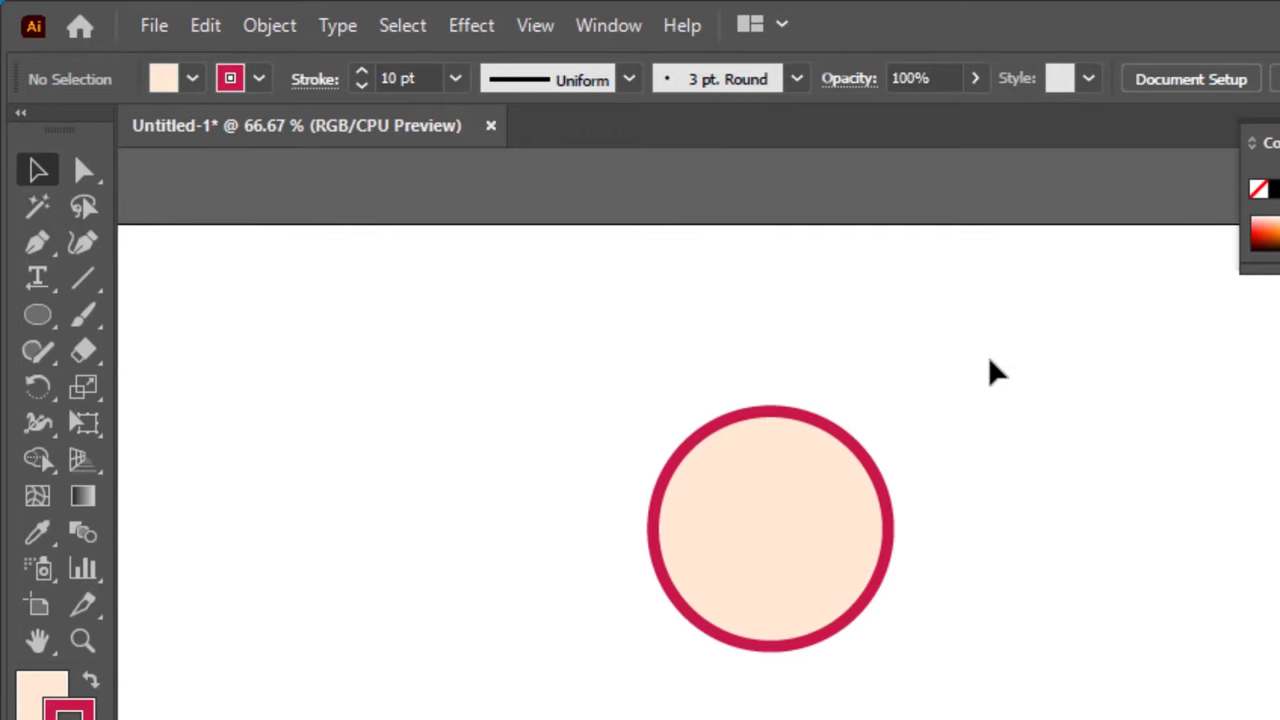
left_click(44, 336)
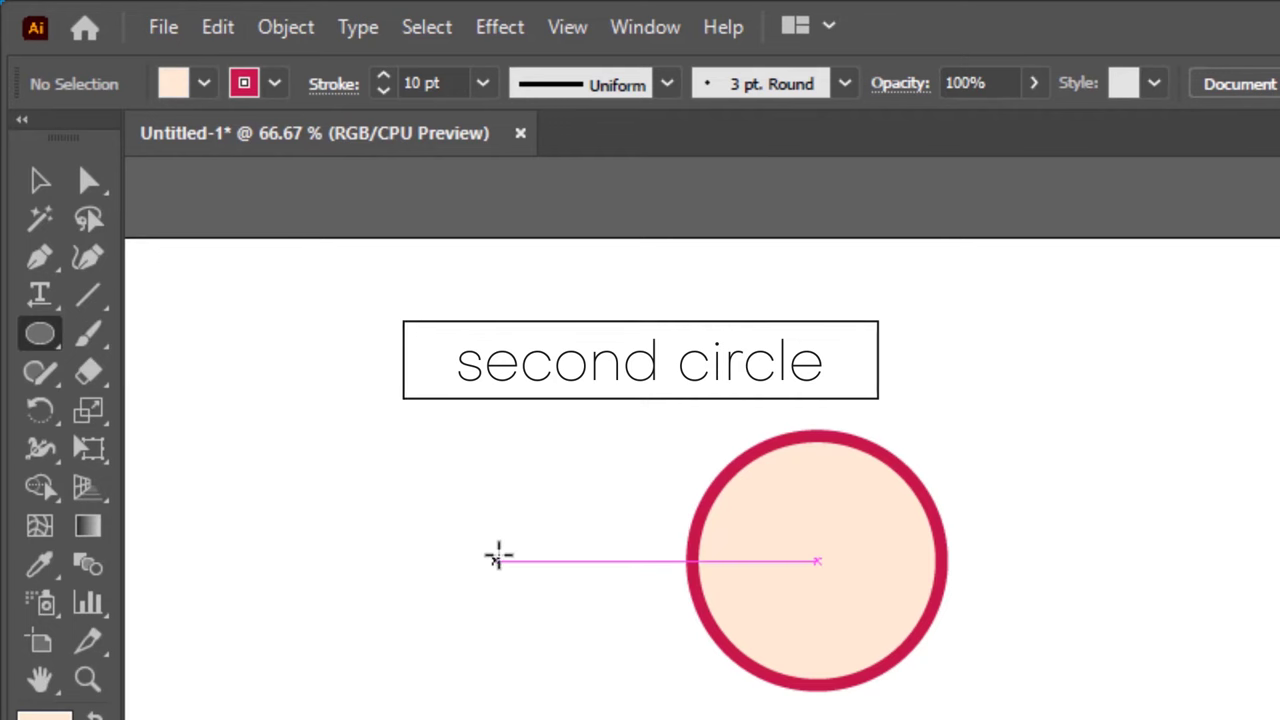
left_click(498, 561)
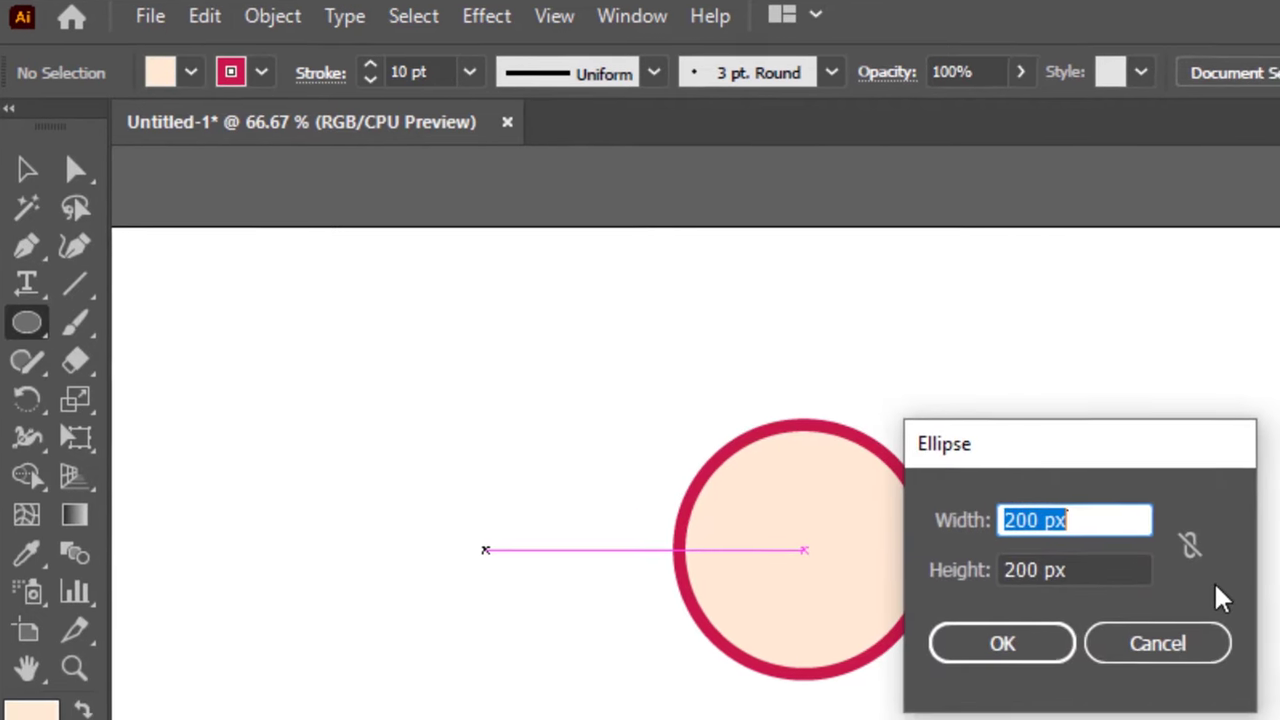
type("75")
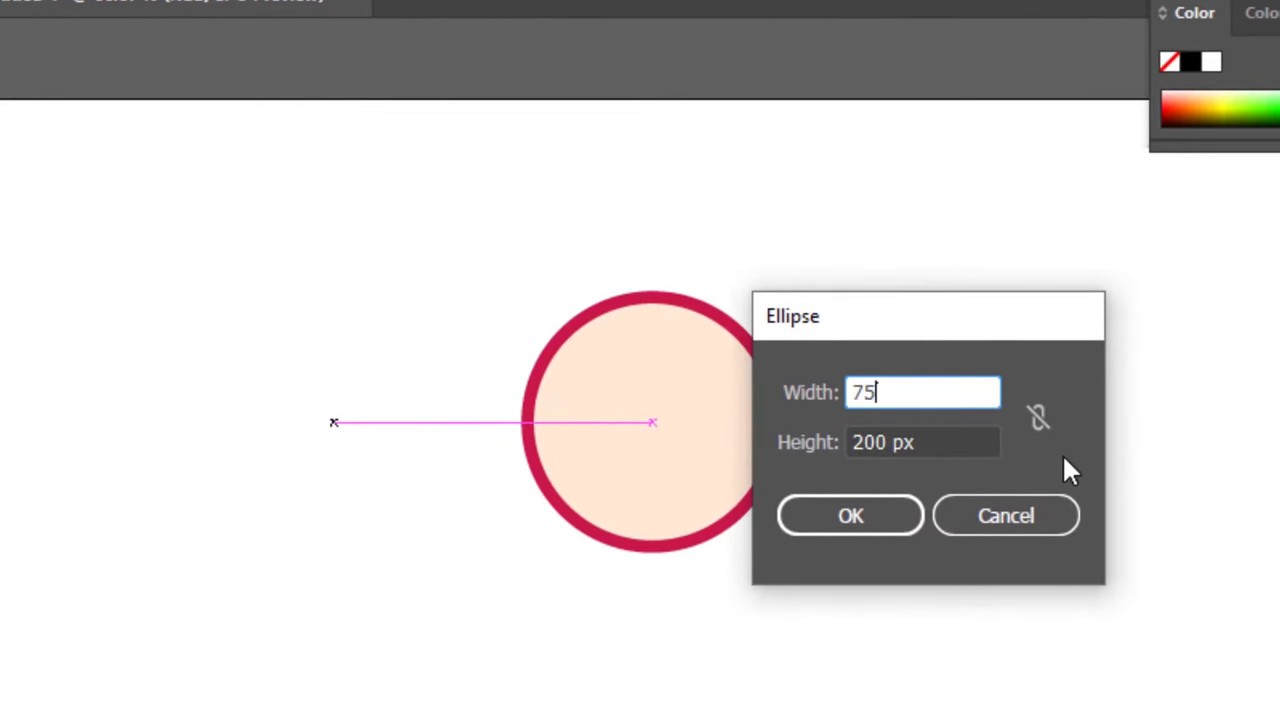
key("Tab")
type("75")
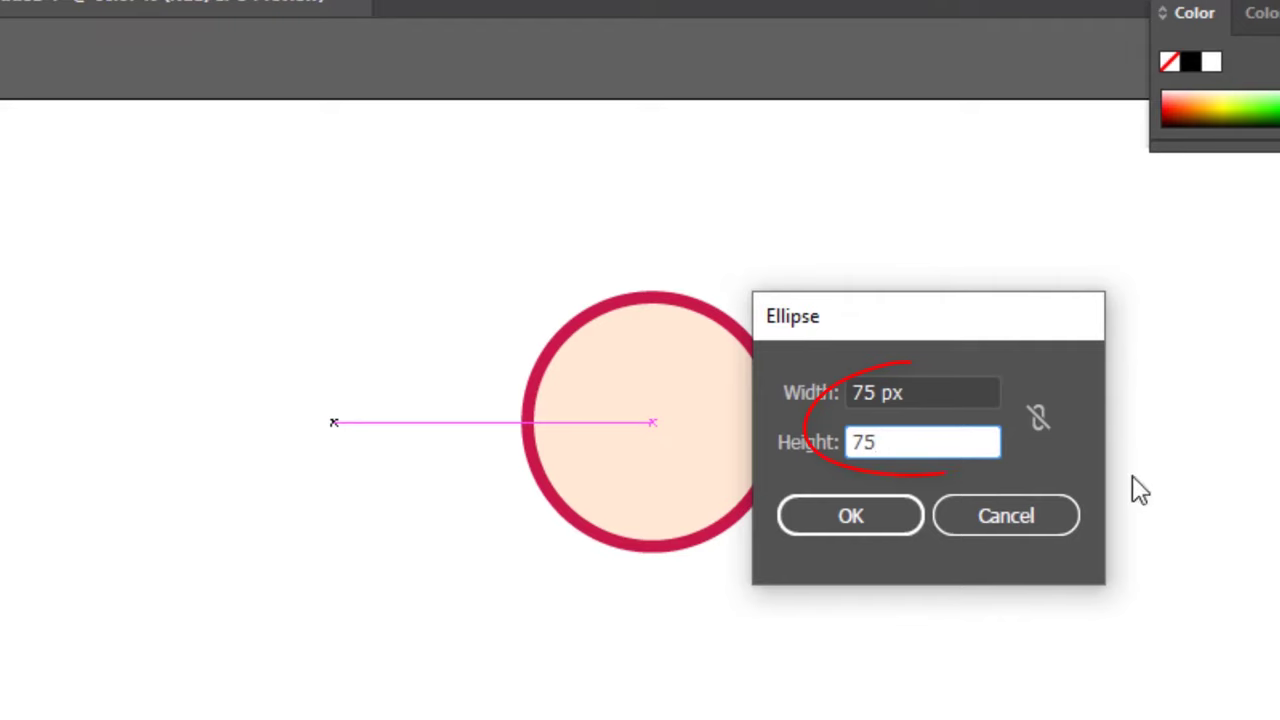
left_click(882, 520)
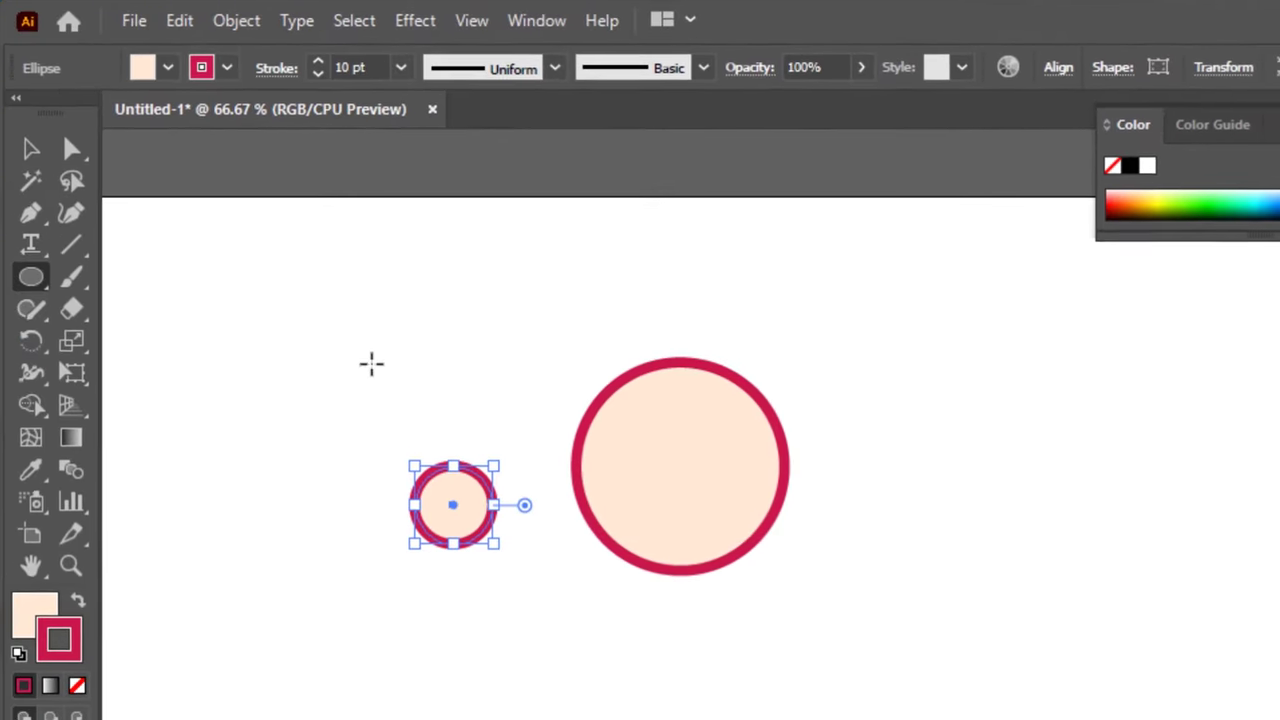
left_click(31, 150)
left_click(425, 385)
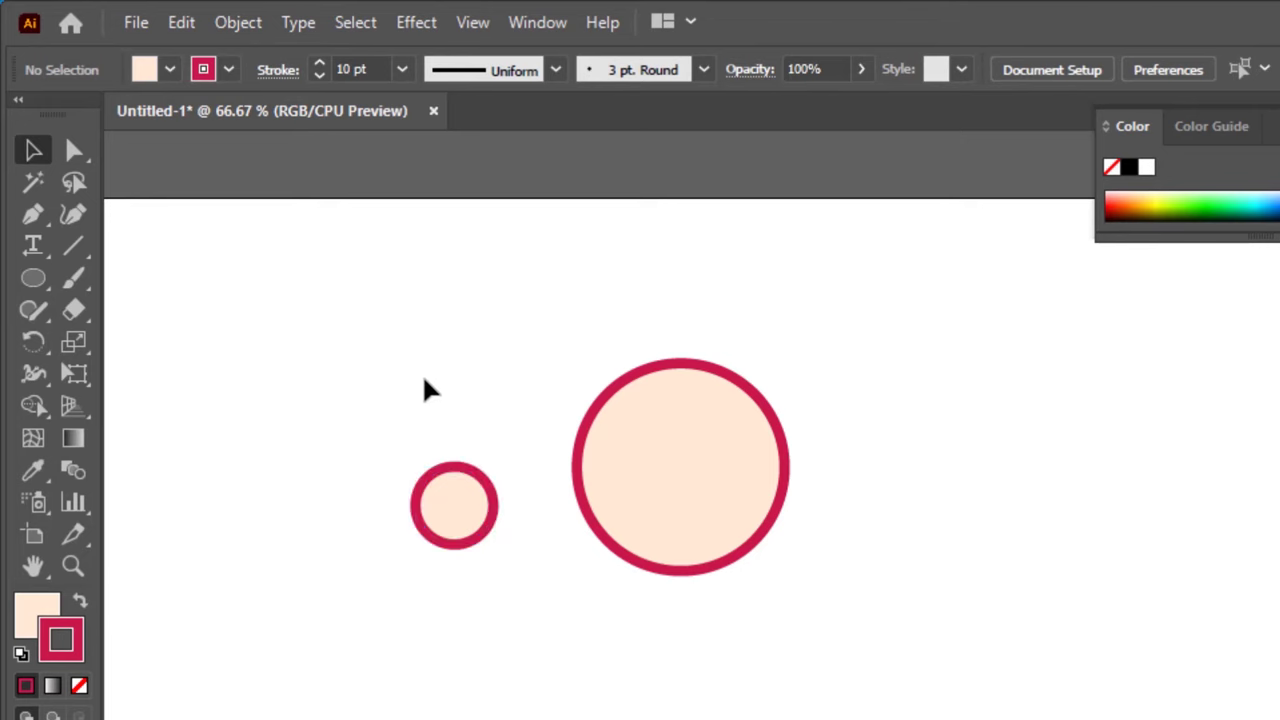
Centre both circles horizontally and vertically on the artboard so they are concentric.
left_click_drag(371, 368, 874, 680)
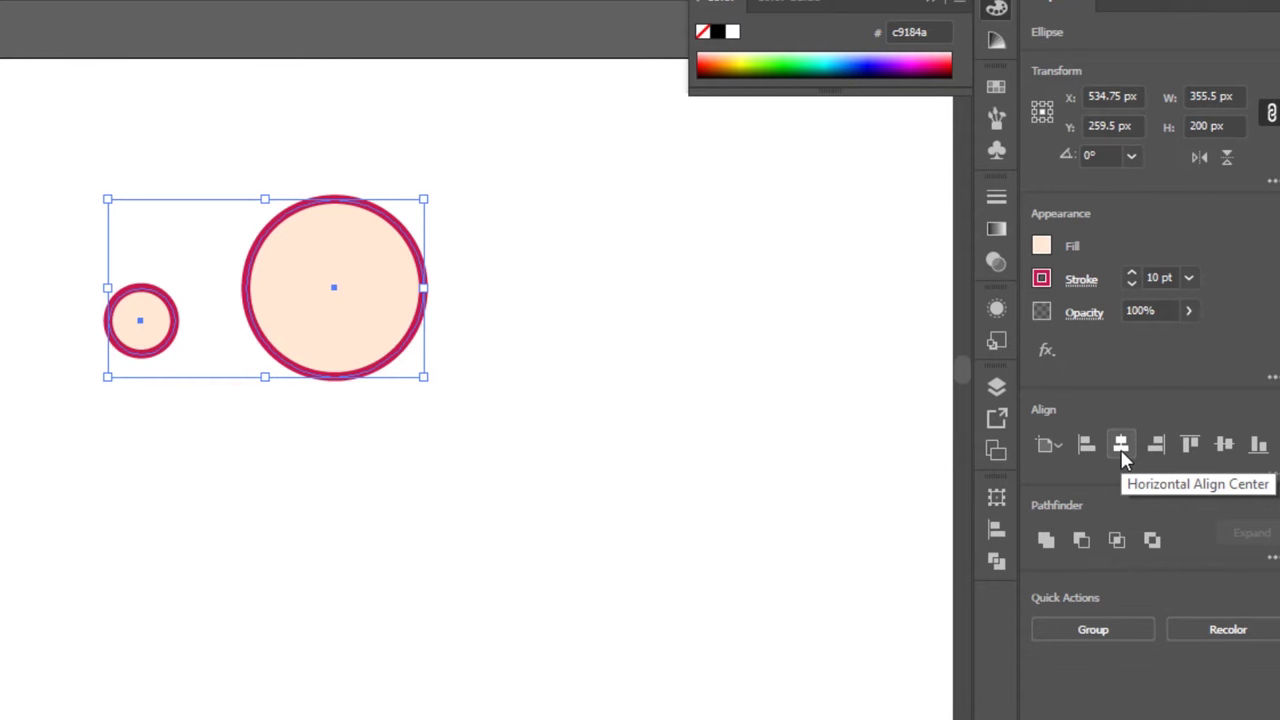
left_click(1121, 447)
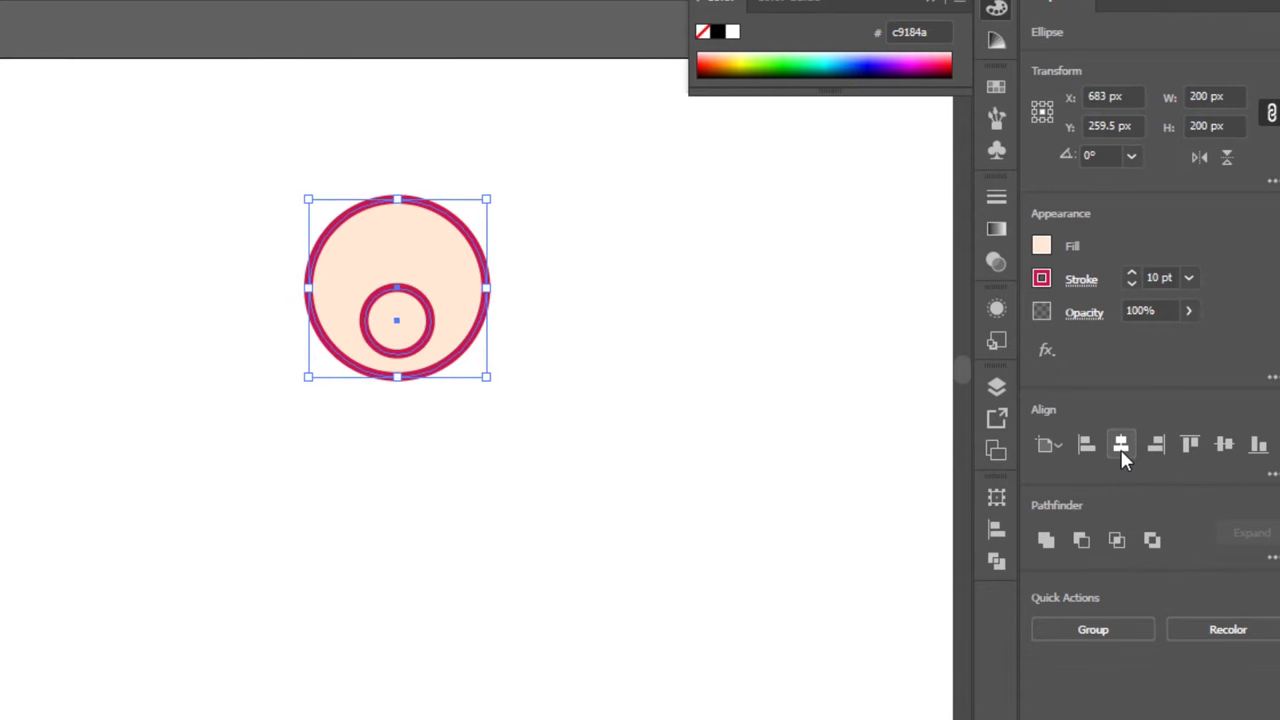
left_click(1224, 447)
left_click(603, 324)
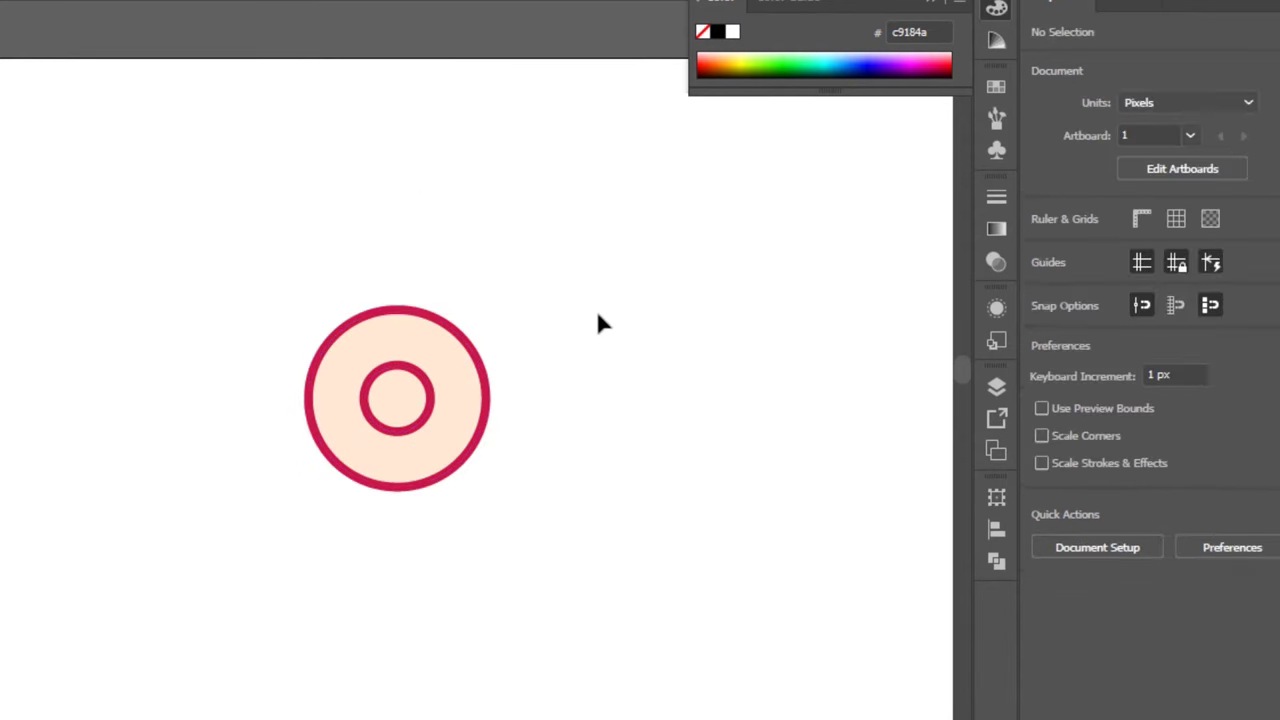
Select both circles and set the blend options to Specified Steps spacing with 3 steps.
left_click_drag(517, 331, 234, 517)
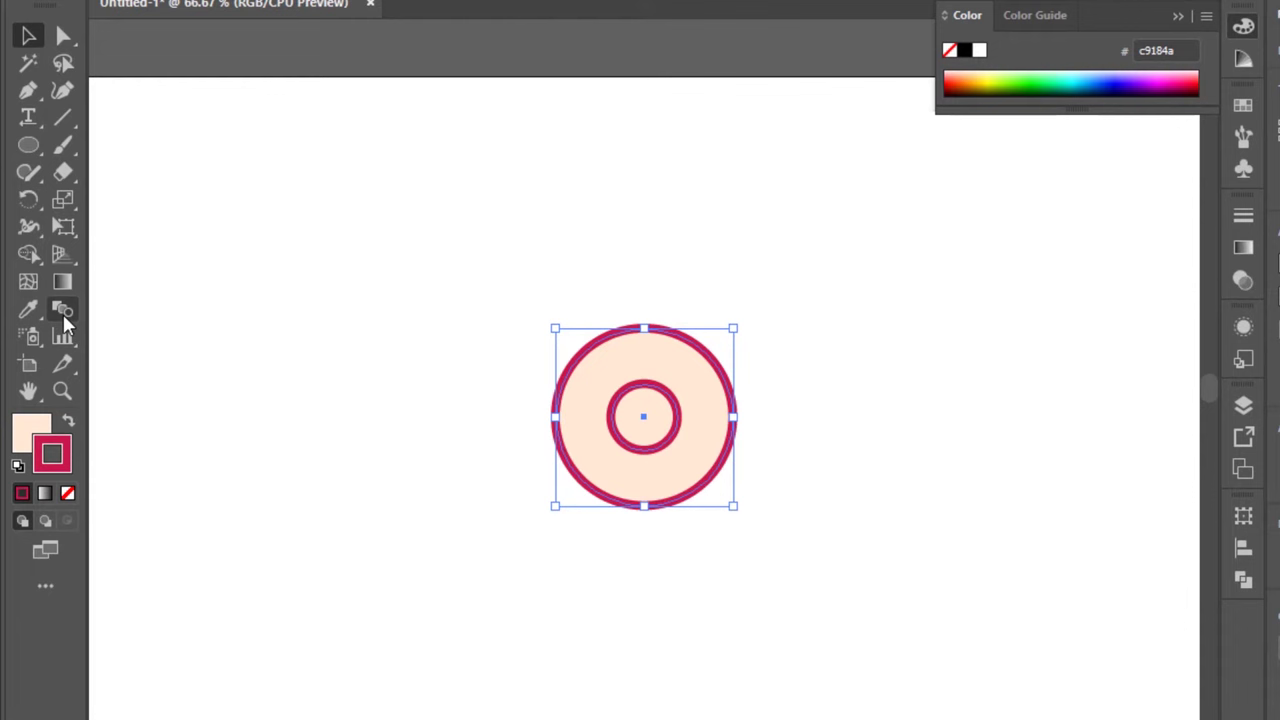
left_click(64, 311)
double_click(64, 310)
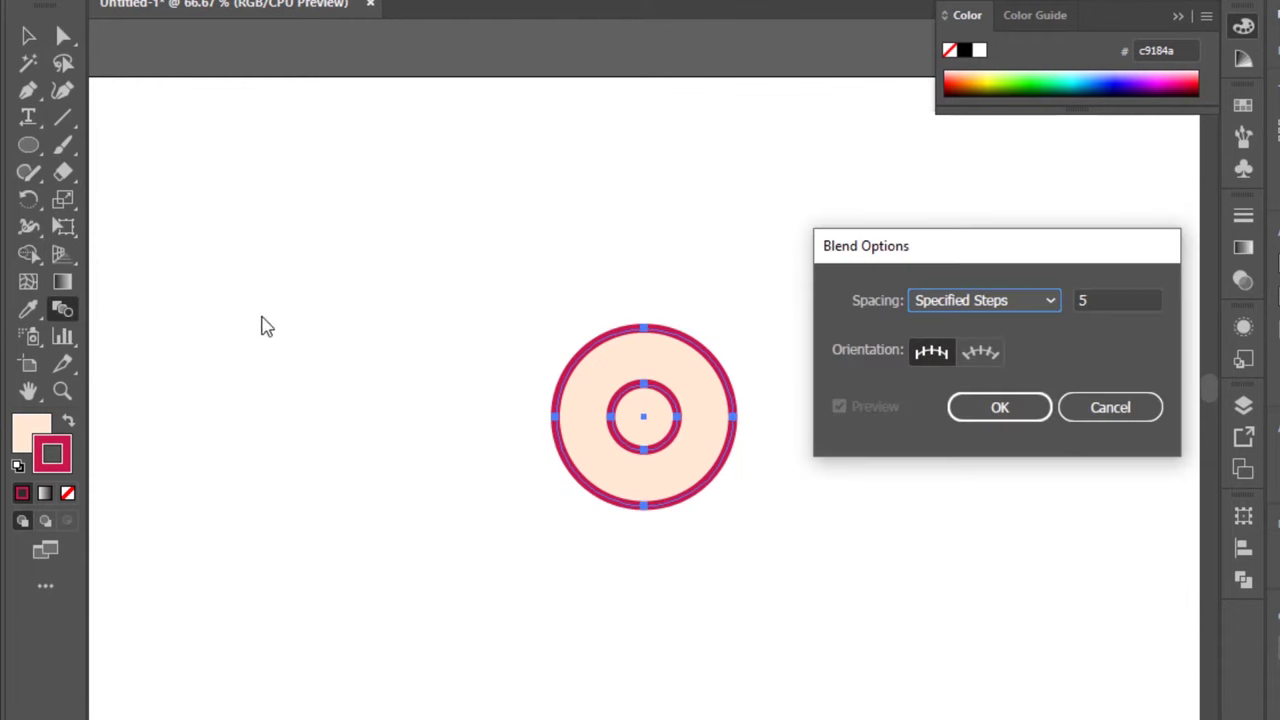
double_click(1143, 295)
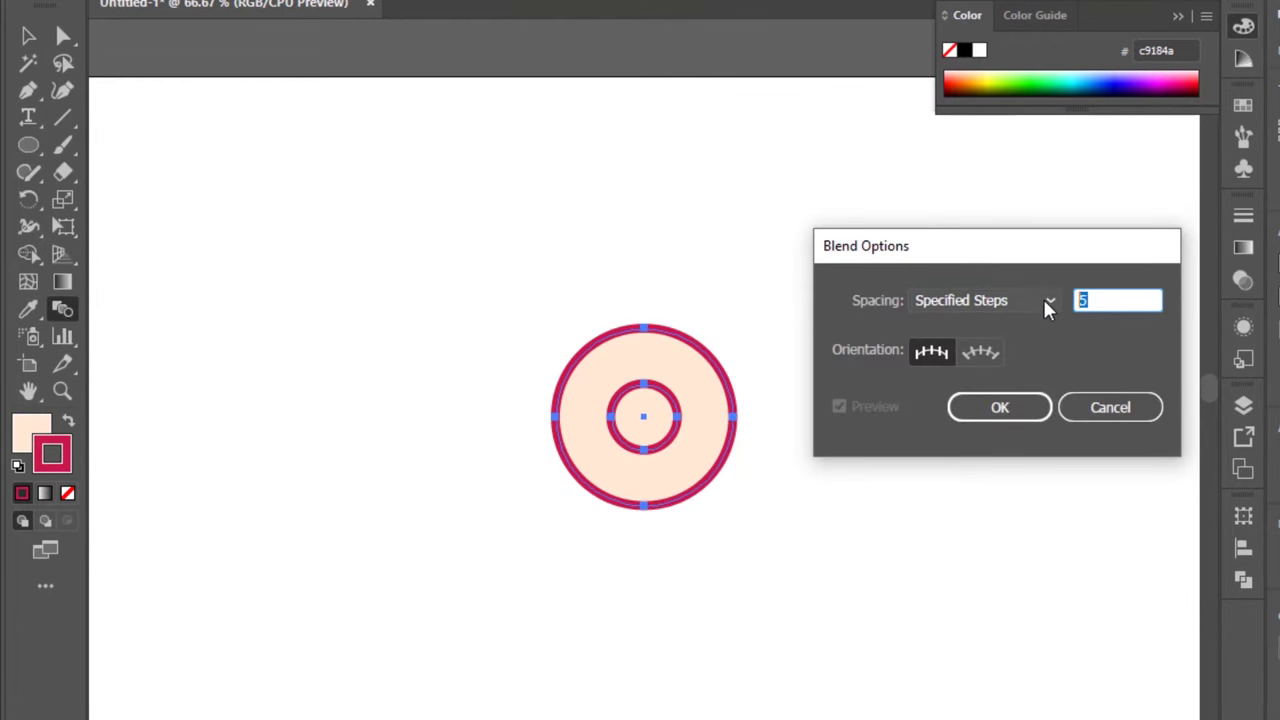
type("3")
key("Tab")
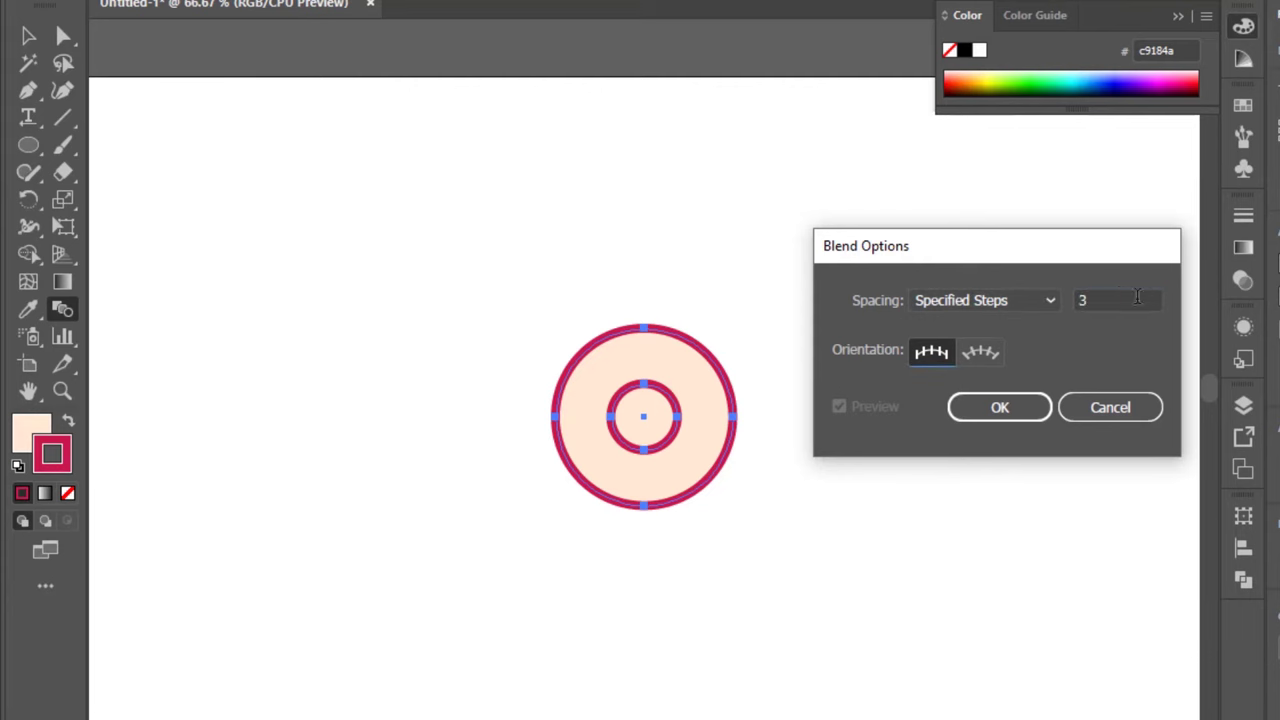
left_click(1021, 411)
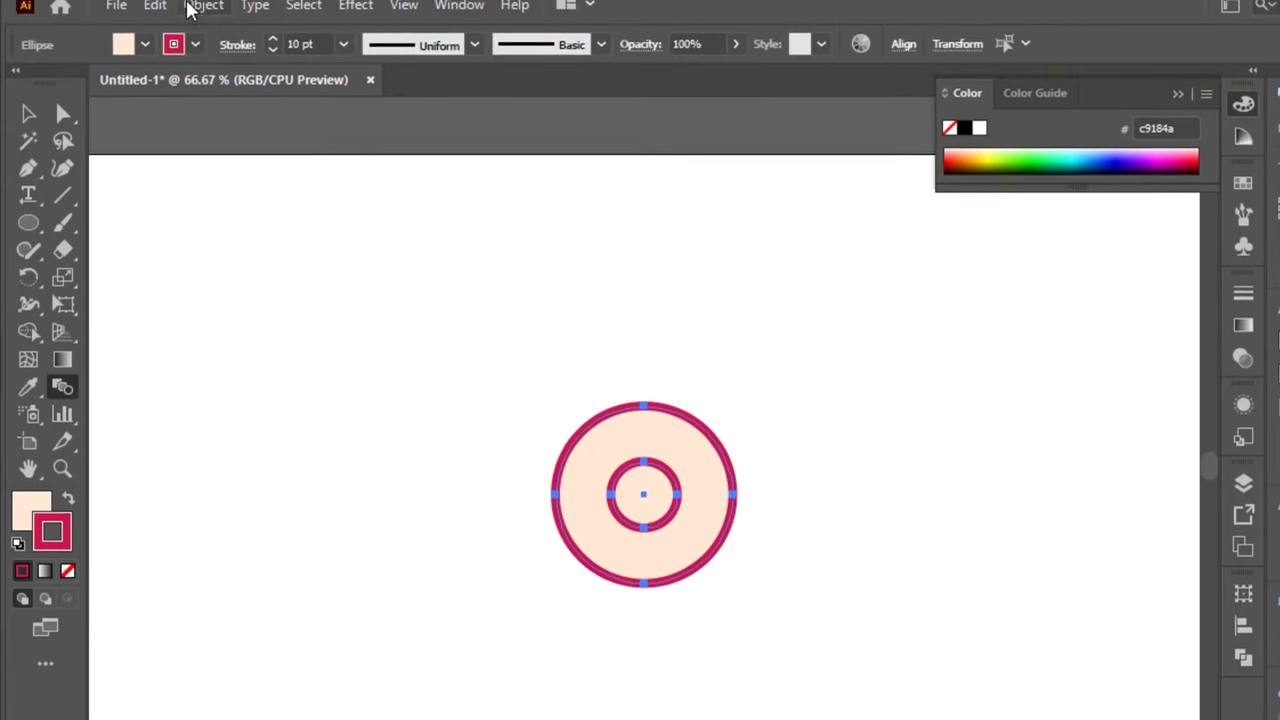
Make a blend from the two concentric circles and deselect the result.
left_click(203, 19)
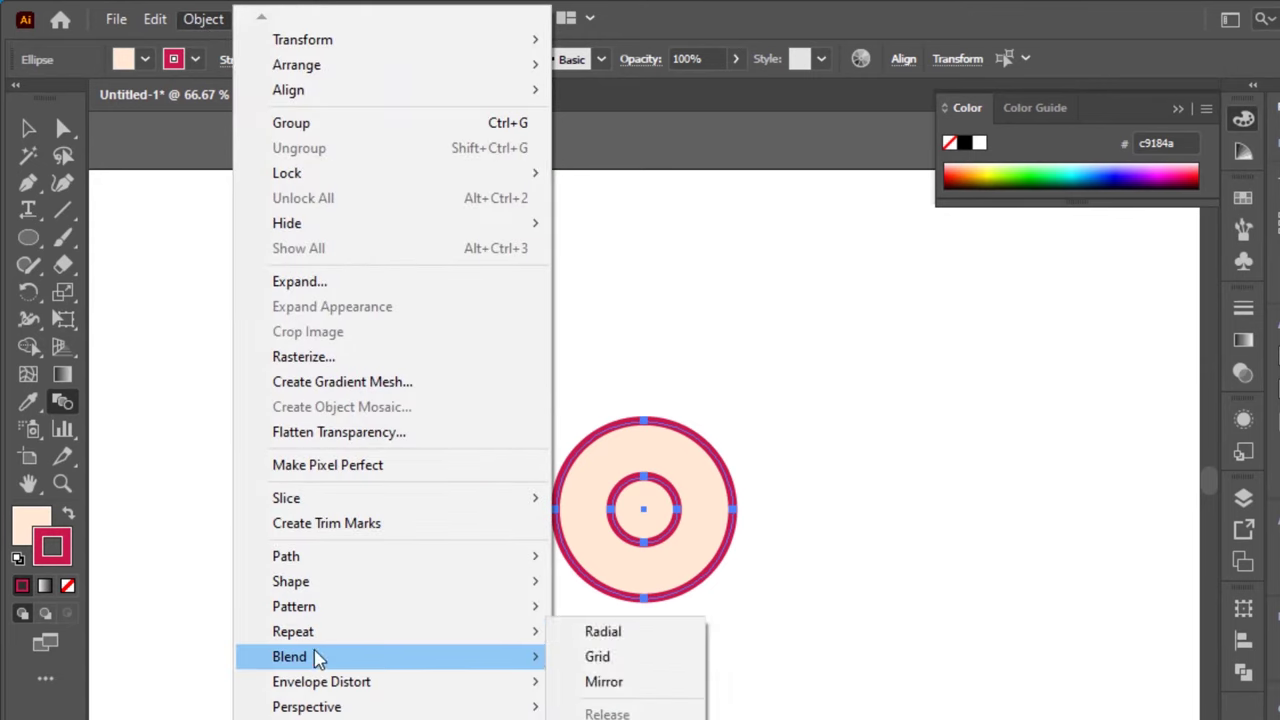
mouse_move(531, 657)
left_click(649, 667)
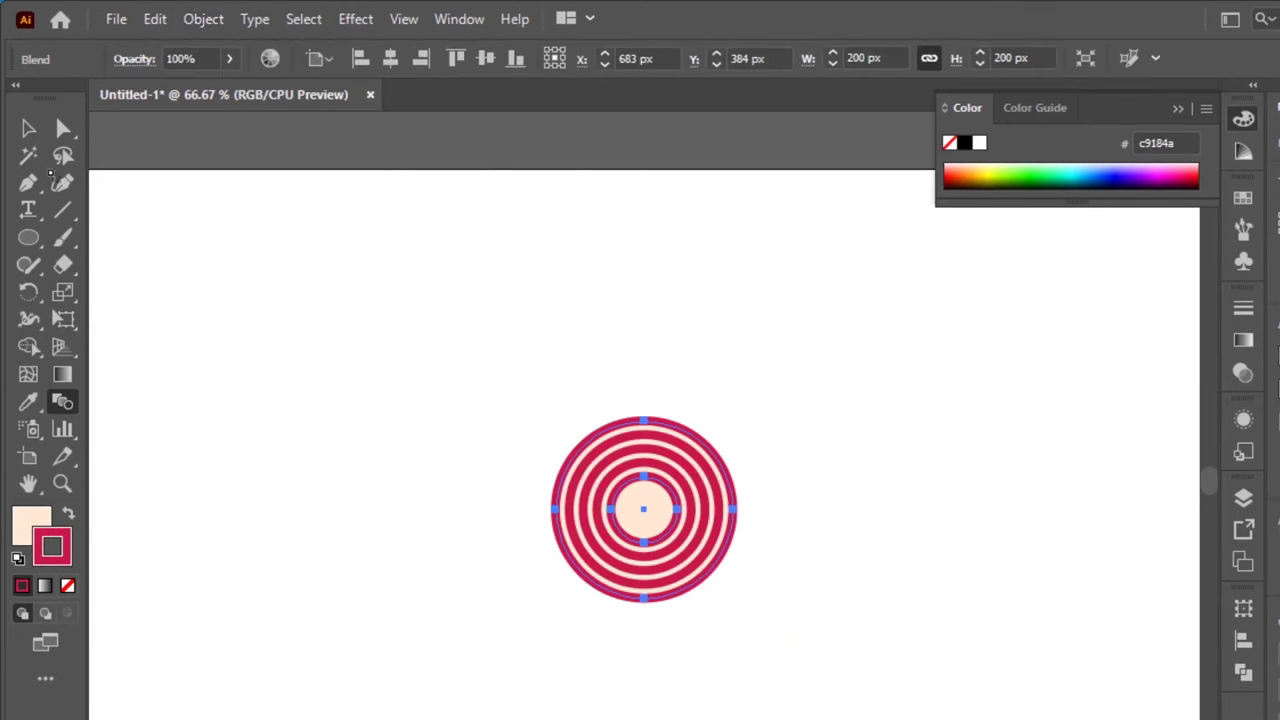
left_click(28, 129)
left_click(349, 214)
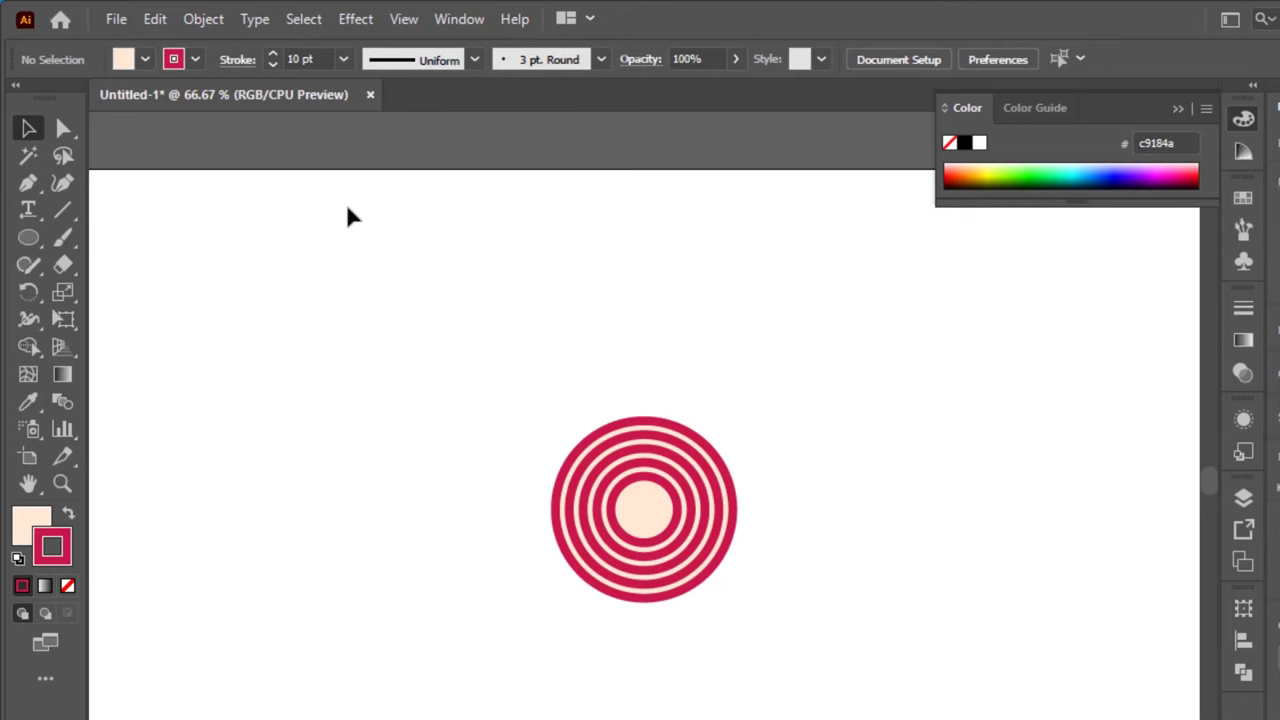
Expand the blended concentric circles with Object, Fill and Stroke all included.
key("ctrl+1")
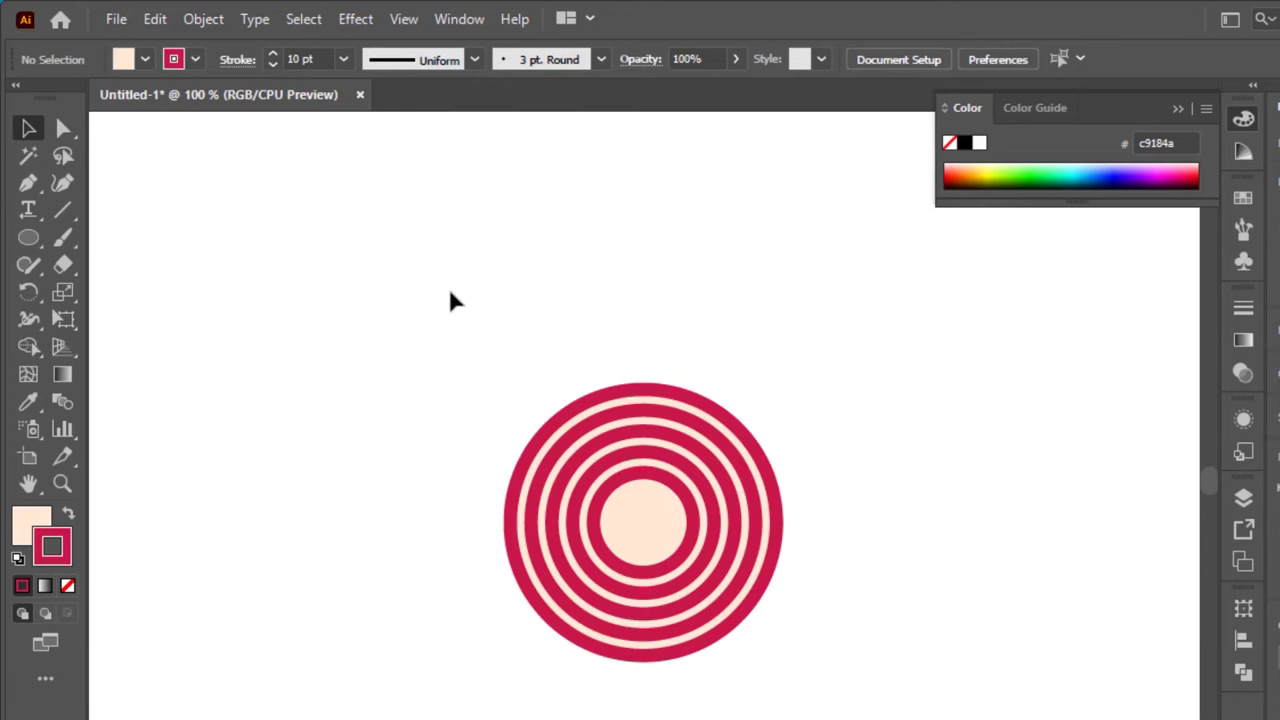
left_click_drag(476, 328, 852, 690)
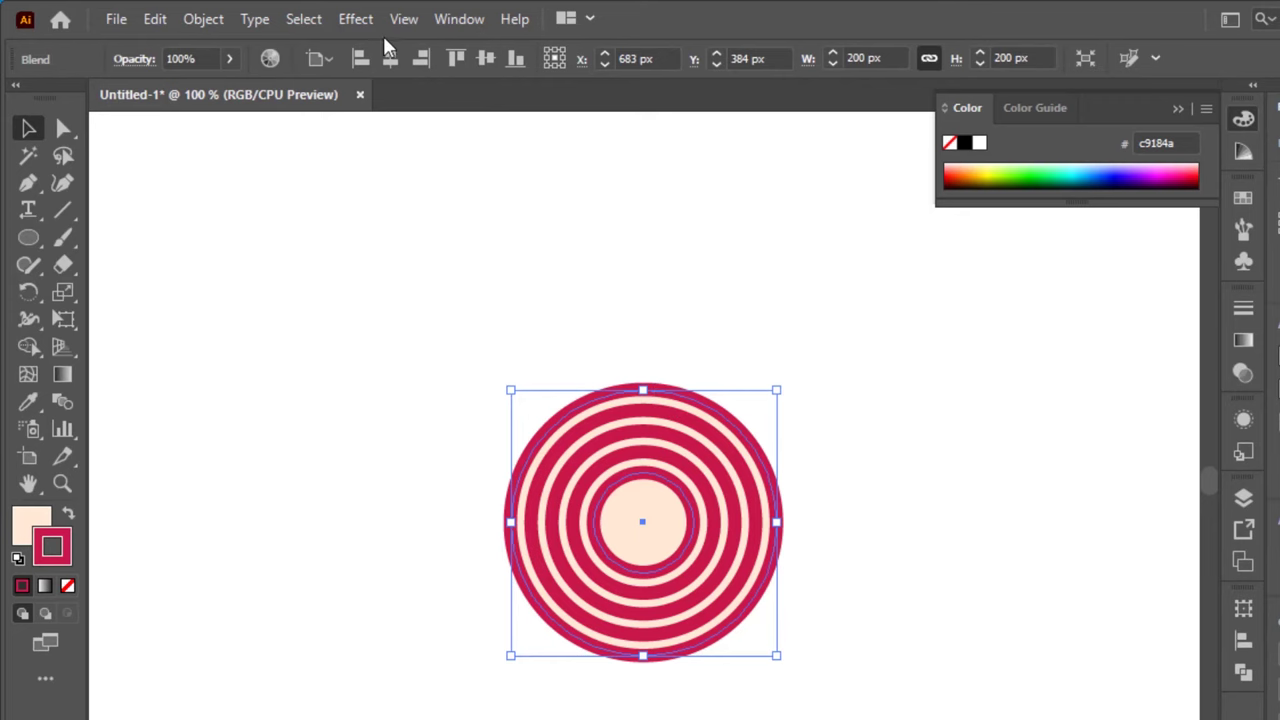
left_click(205, 22)
left_click(241, 281)
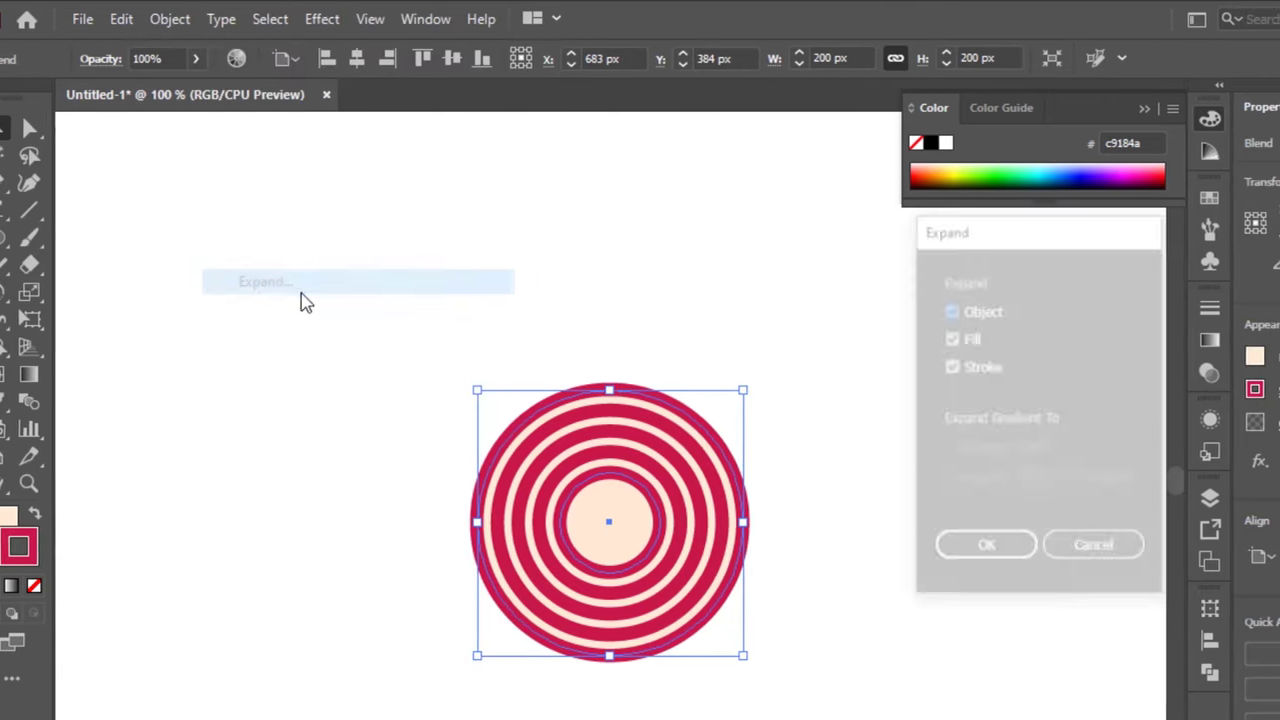
left_click(973, 551)
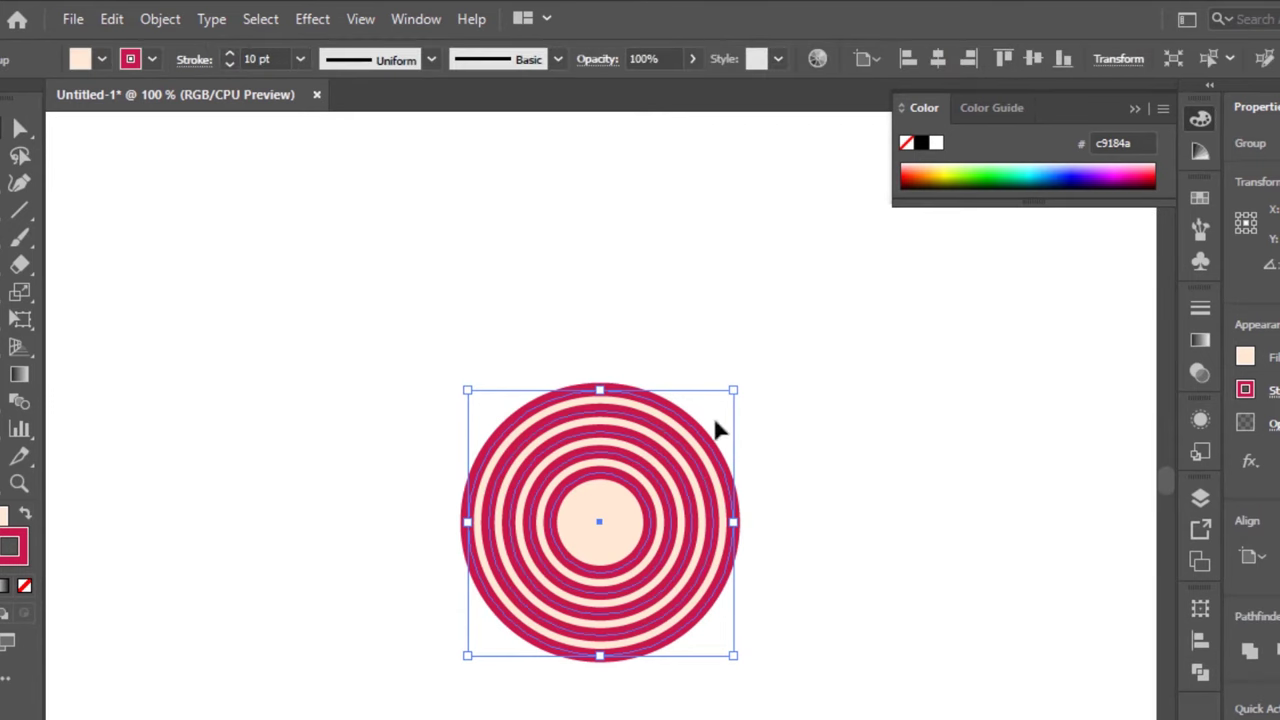
Expand the fill and stroke of the resulting circle group into outlined shapes and deselect it.
left_click(155, 20)
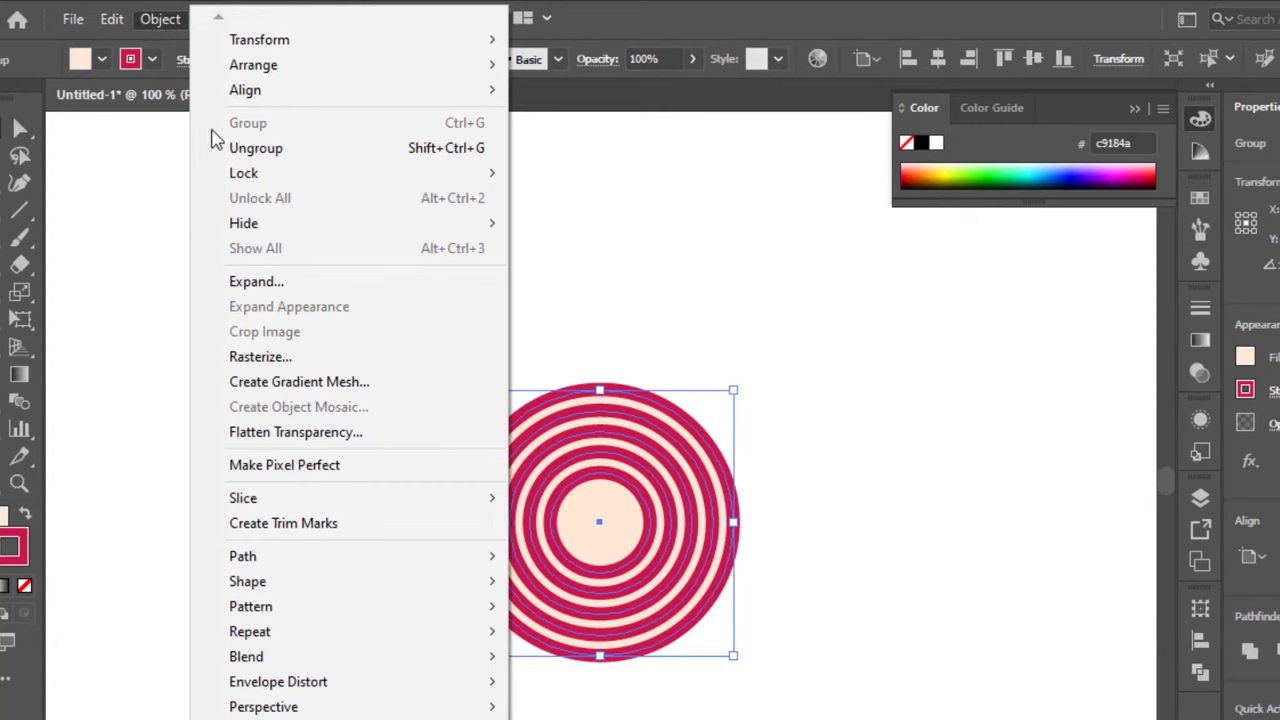
left_click(272, 288)
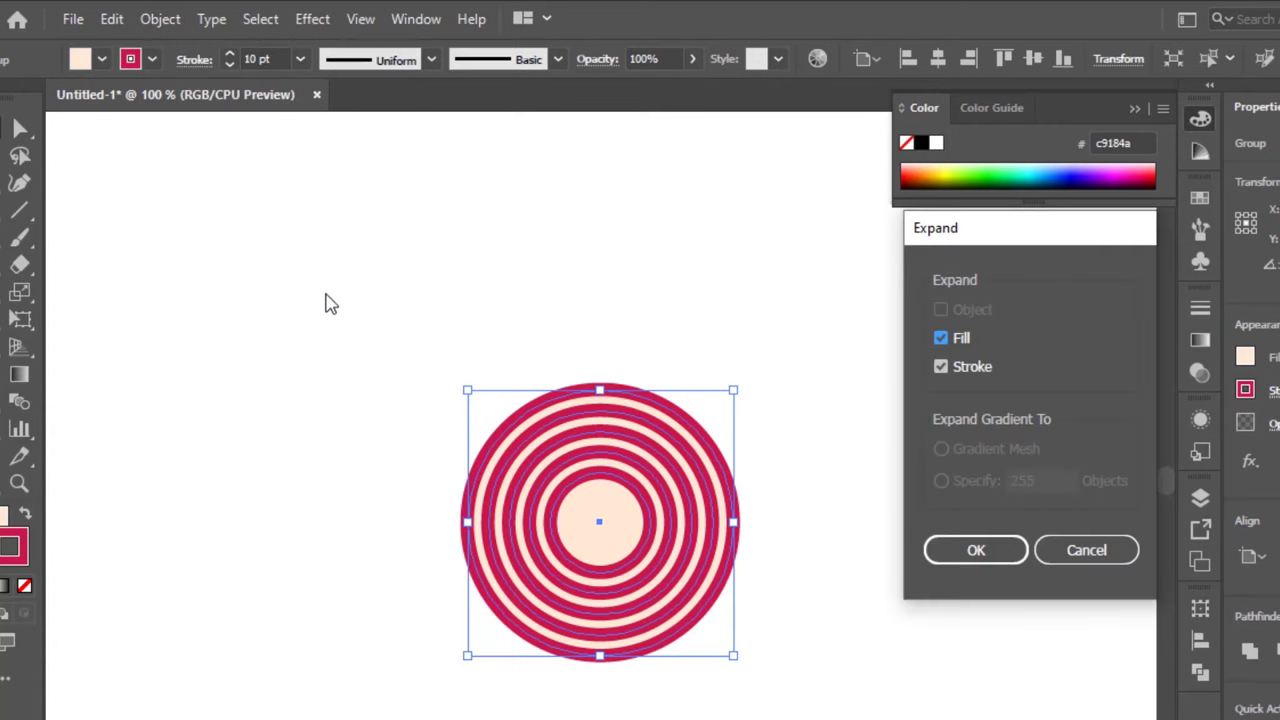
left_click(971, 552)
left_click(978, 543)
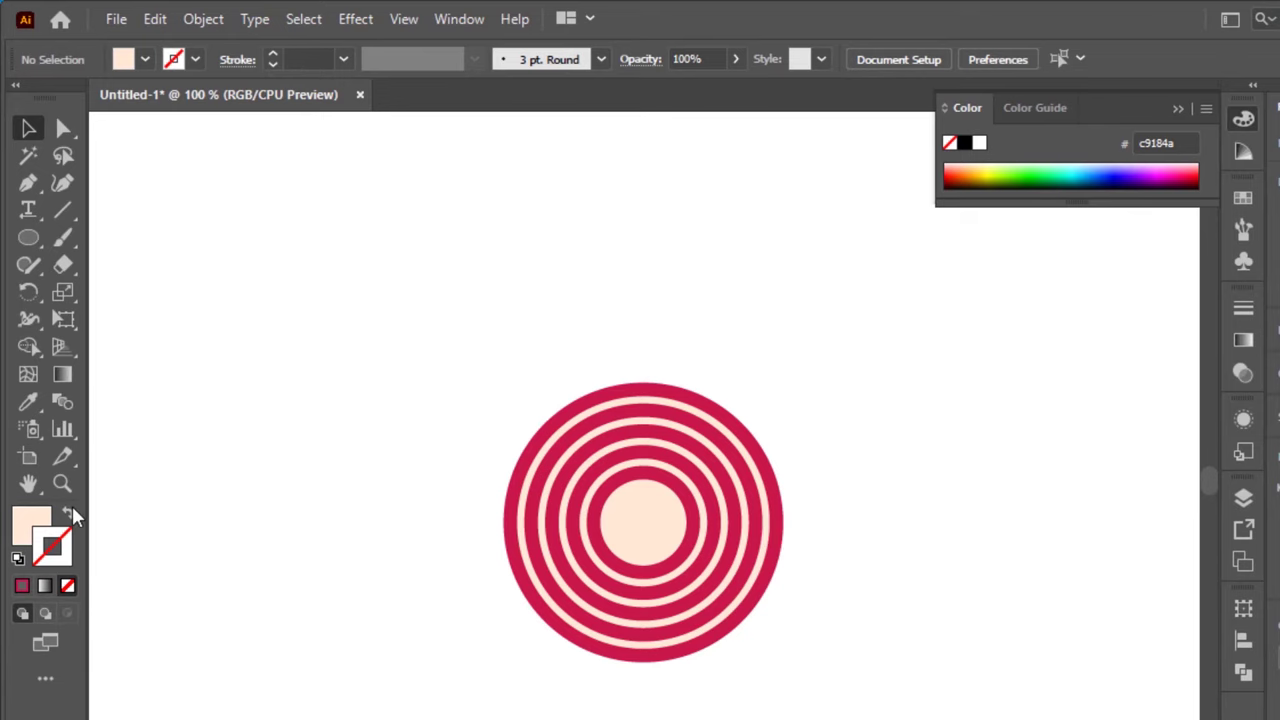
Set the drawing colours to no fill and a black stroke with nothing selected.
left_click(69, 511)
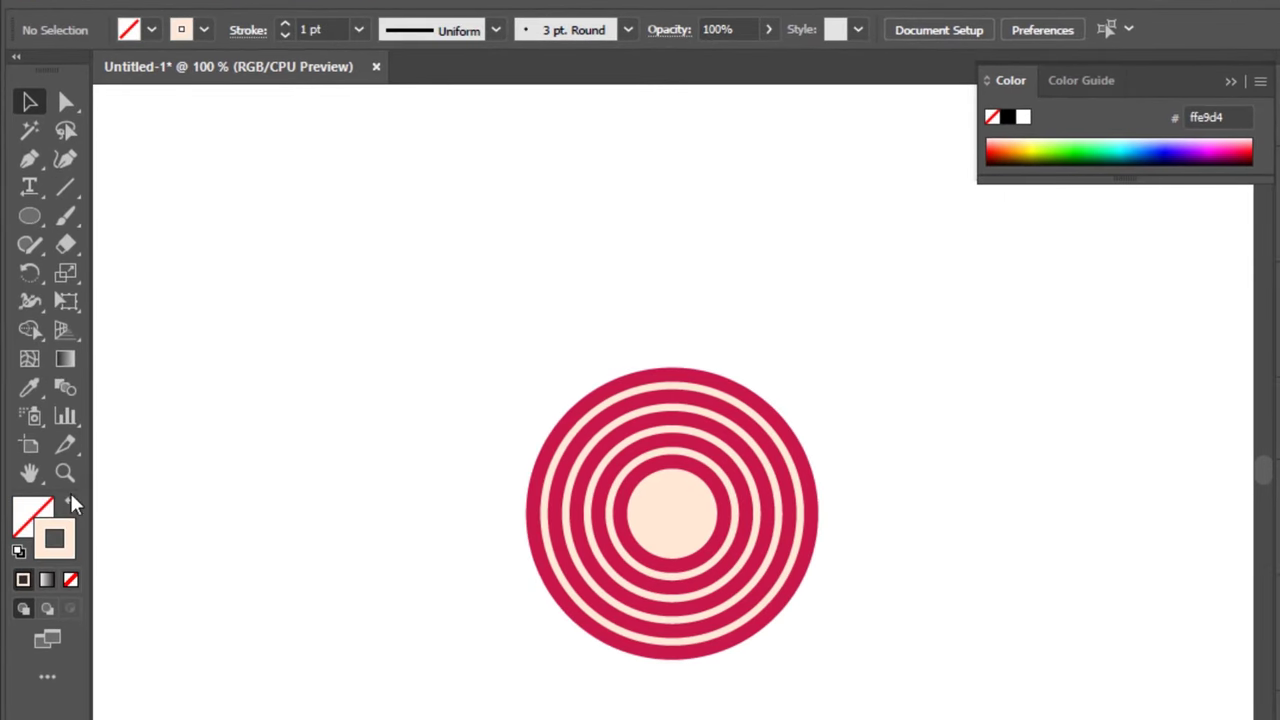
left_click(203, 29)
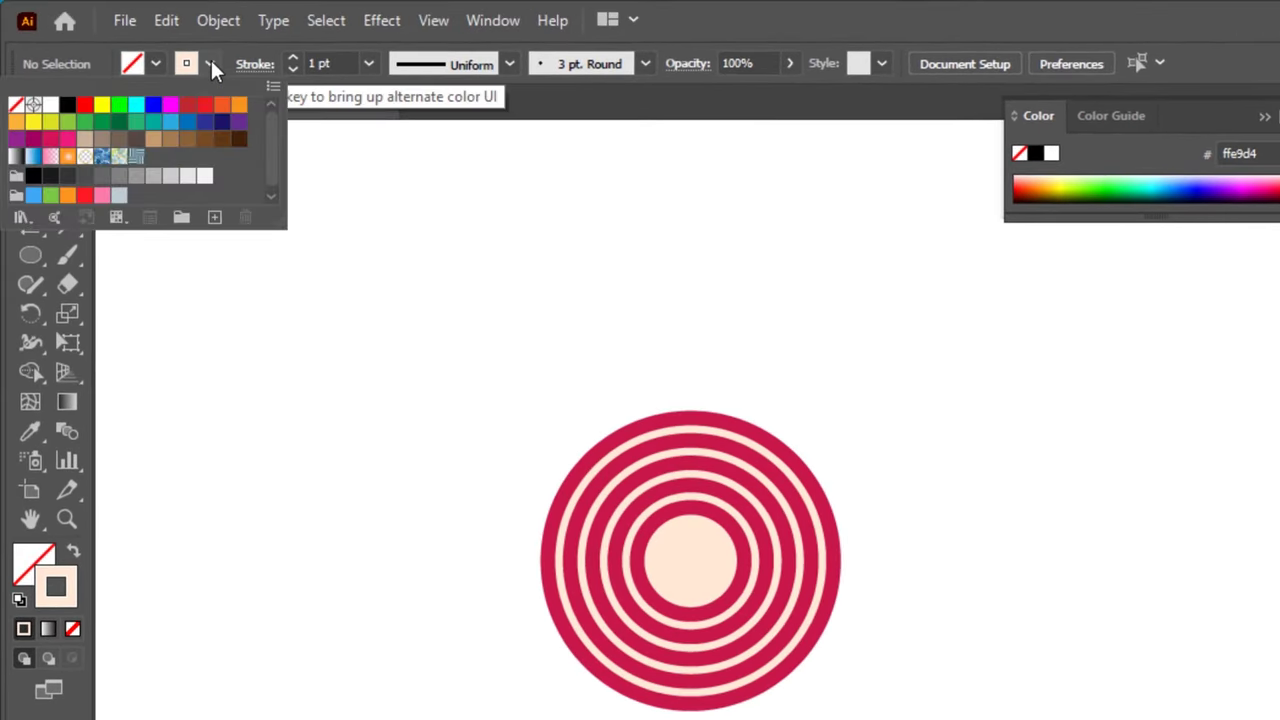
left_click(66, 105)
left_click(365, 180)
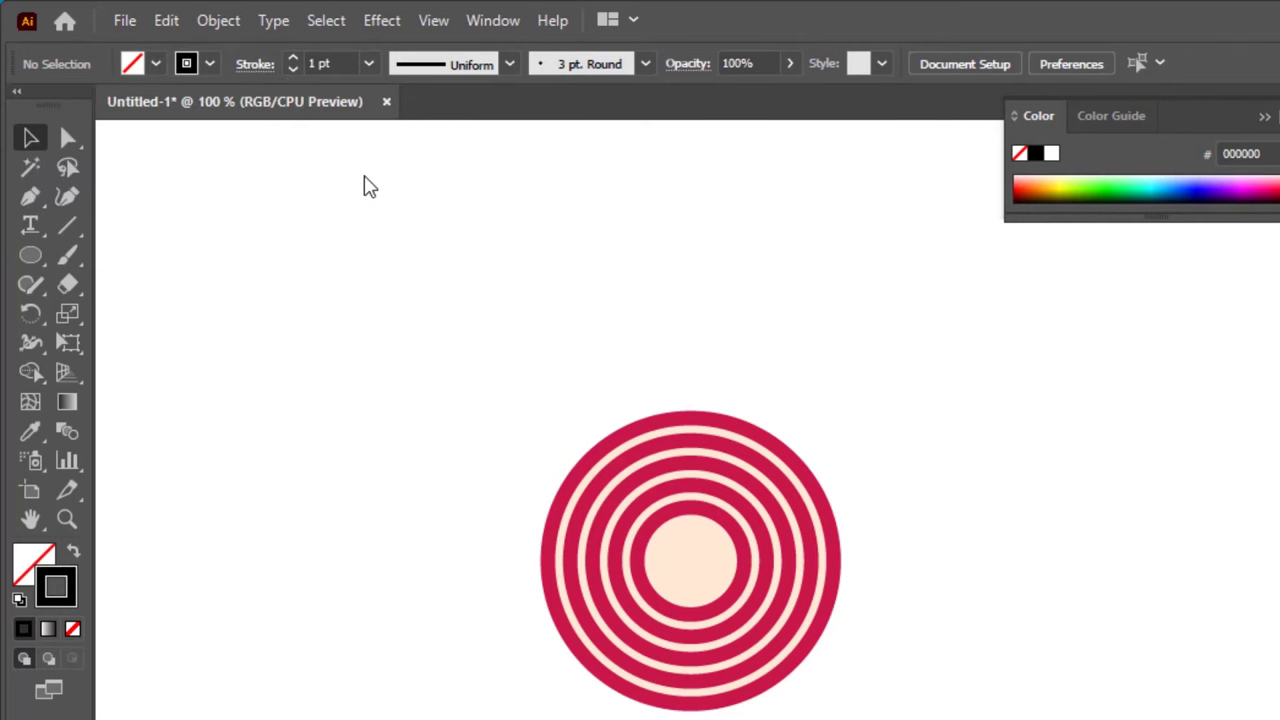
Draw a vertical line about 353 px long with the Pen tool through the circles' centre, extending past both edges, and deselect it.
left_click(31, 198)
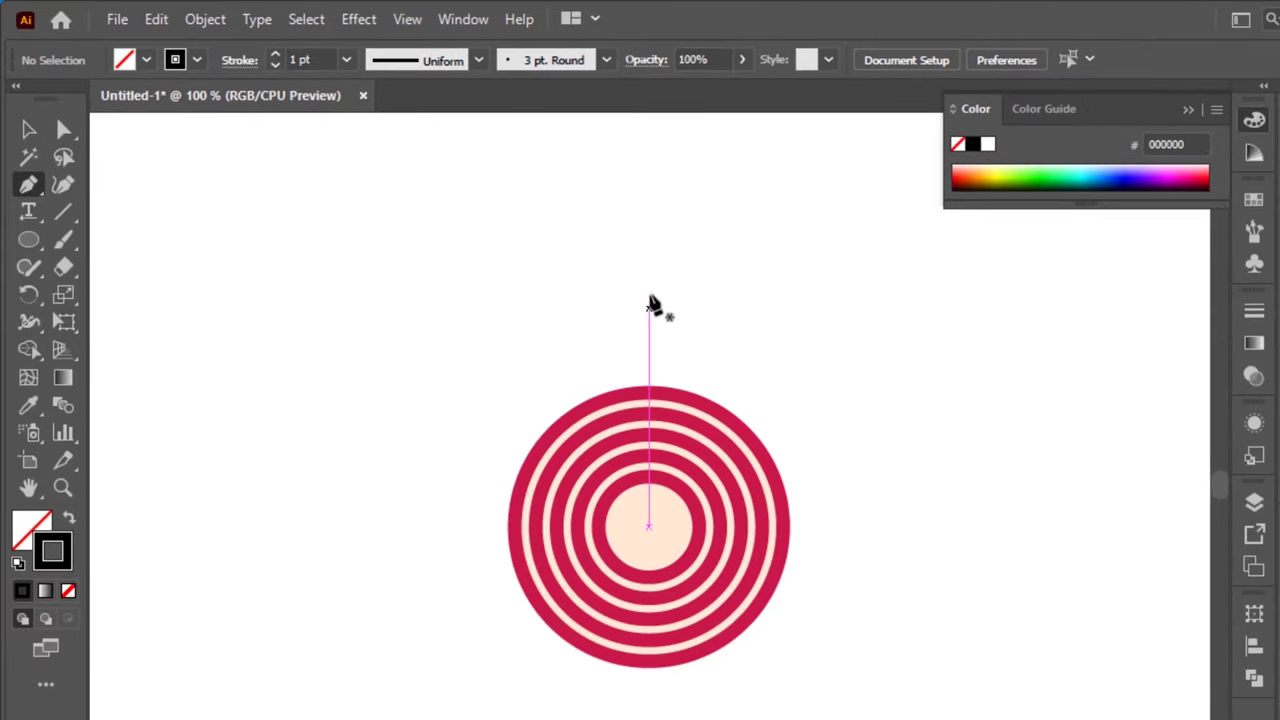
left_click(649, 297)
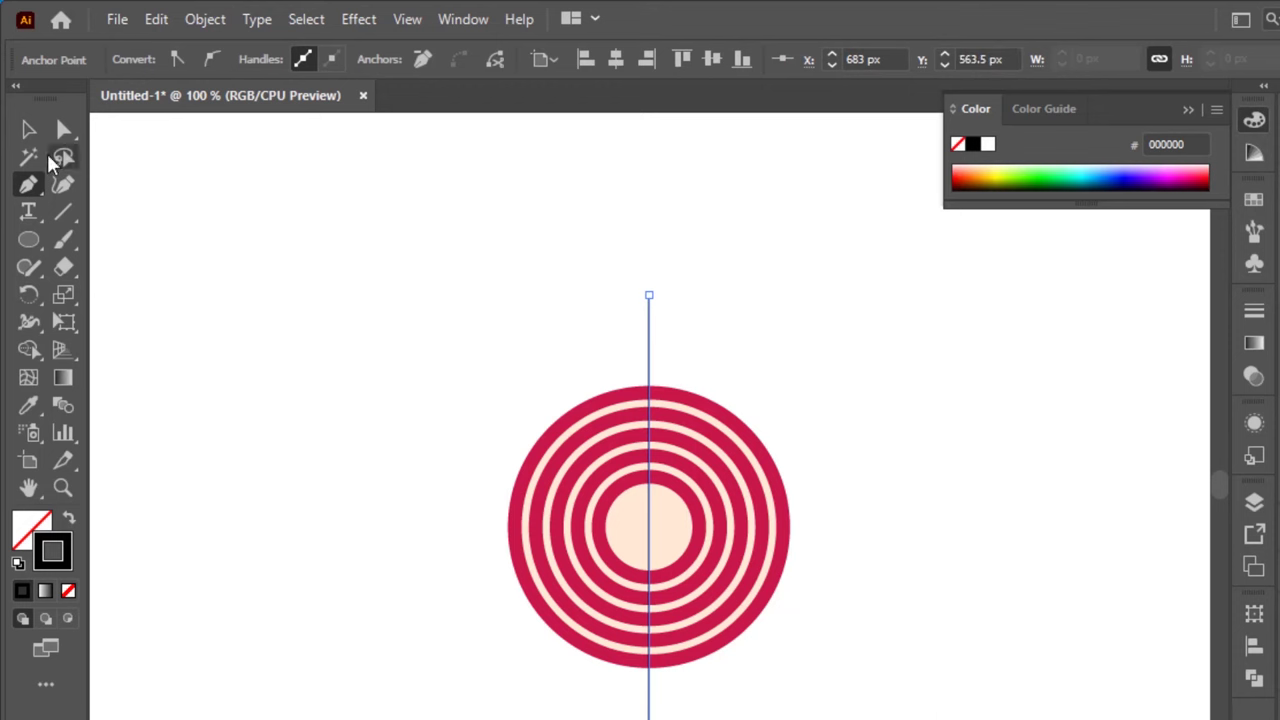
left_click(29, 129)
left_click(224, 199)
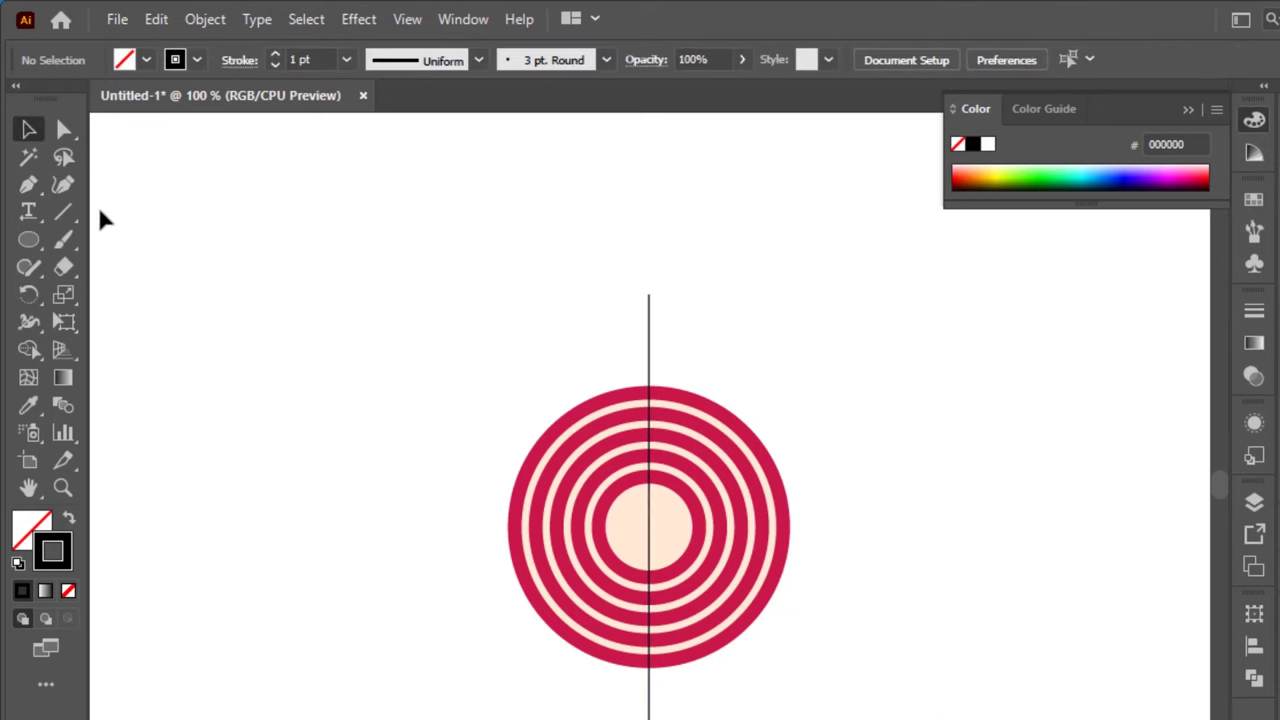
Draw a horizontal line about 311 px long with the Pen tool through the circles' centre and deselect it.
left_click(28, 186)
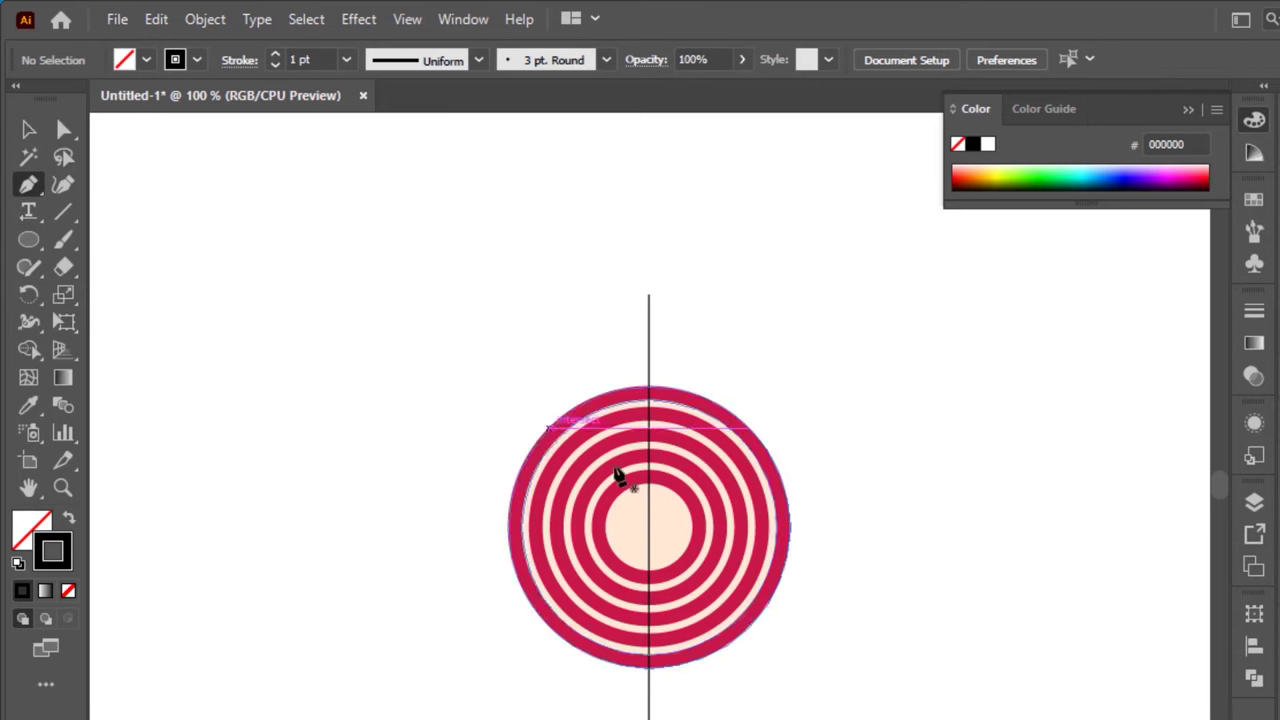
left_click(843, 527)
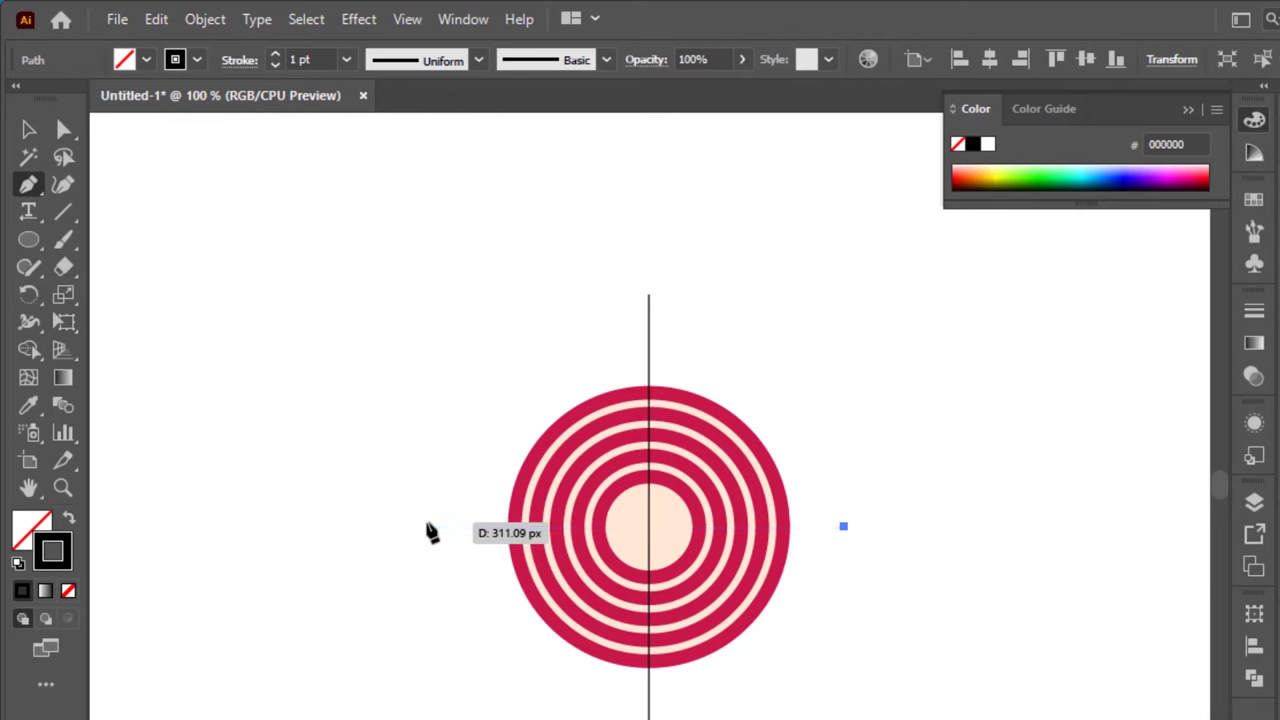
left_click(426, 526)
left_click(27, 130)
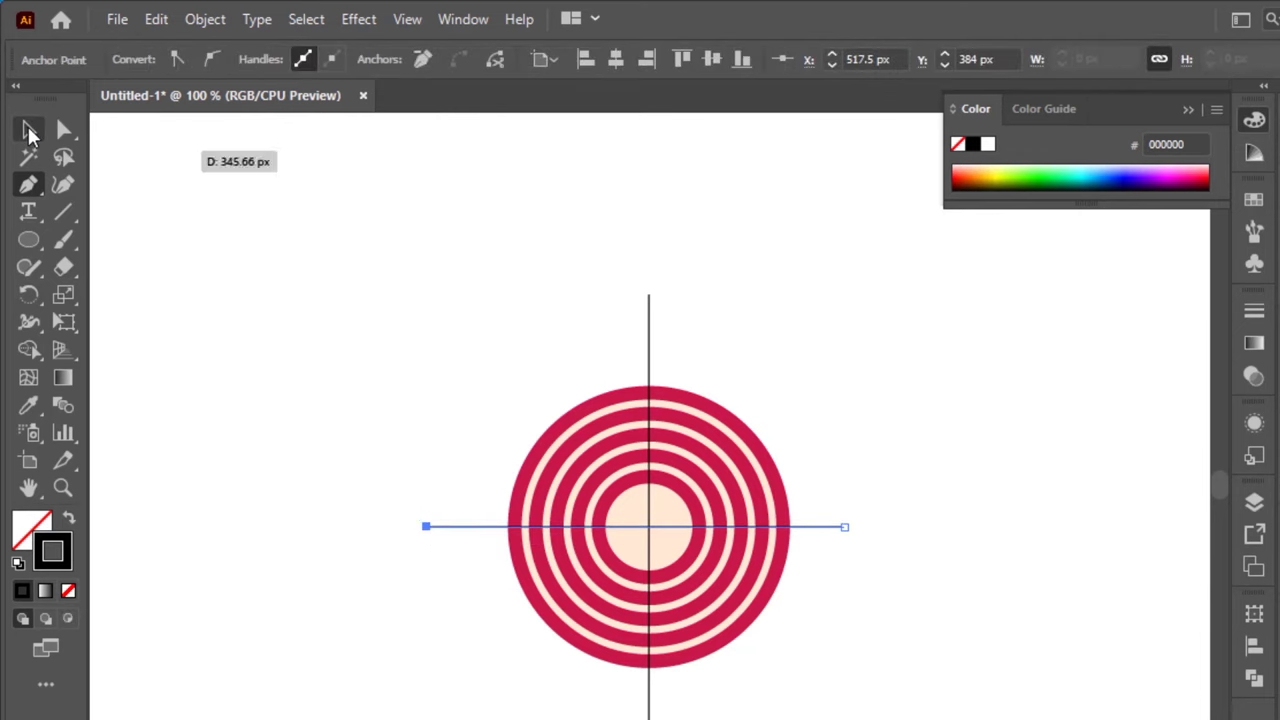
left_click(291, 206)
Centre the circles and both crossing lines horizontally and vertically on the artboard, and deselect them.
left_click_drag(291, 200, 888, 712)
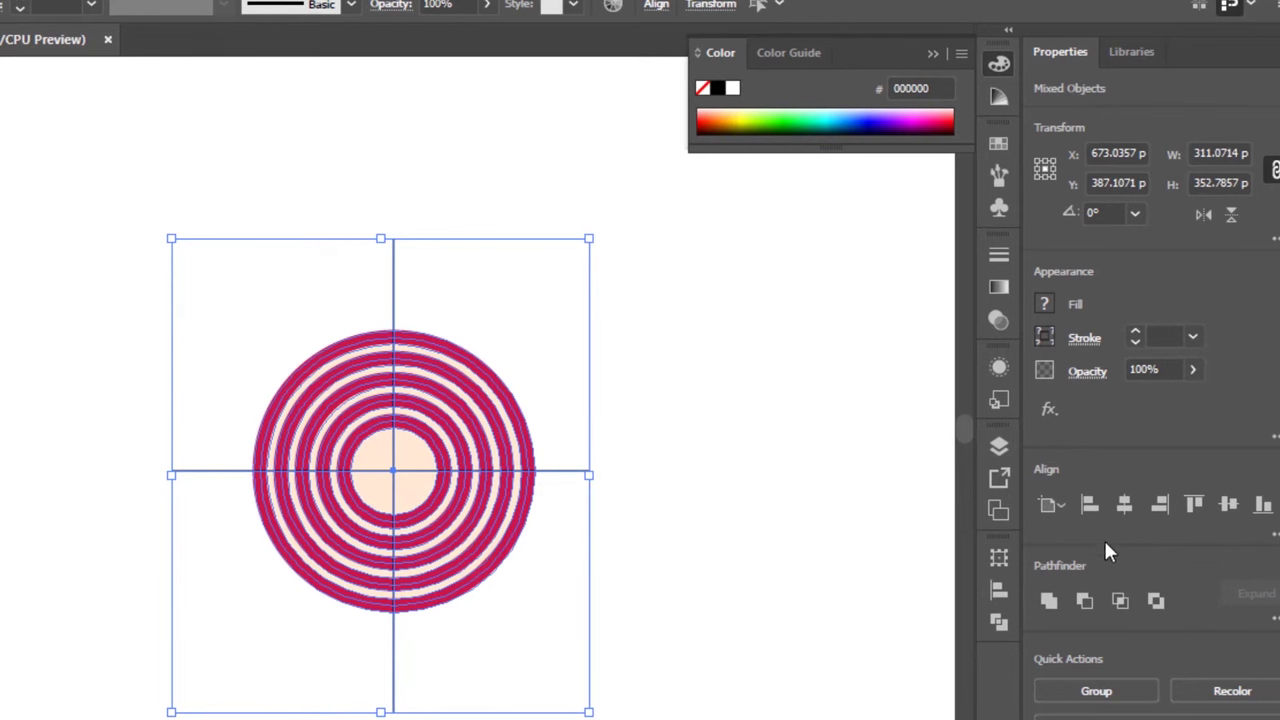
left_click(1122, 508)
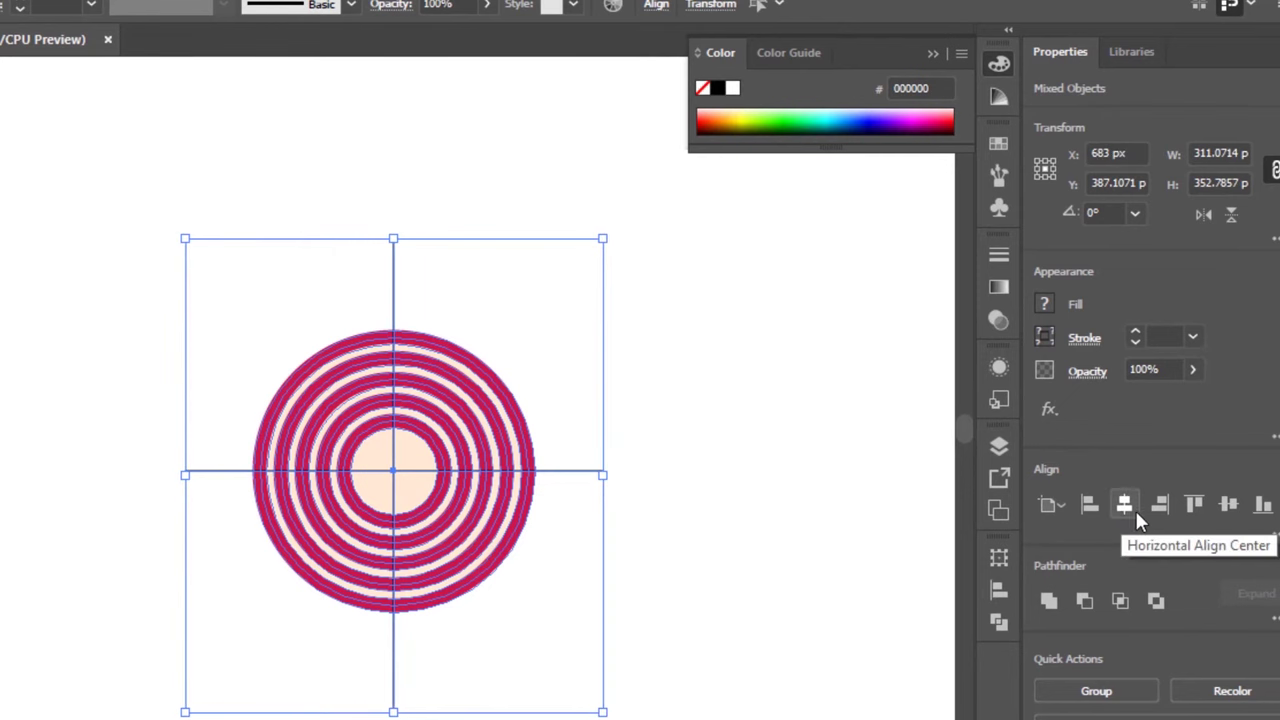
left_click(1229, 506)
left_click(805, 466)
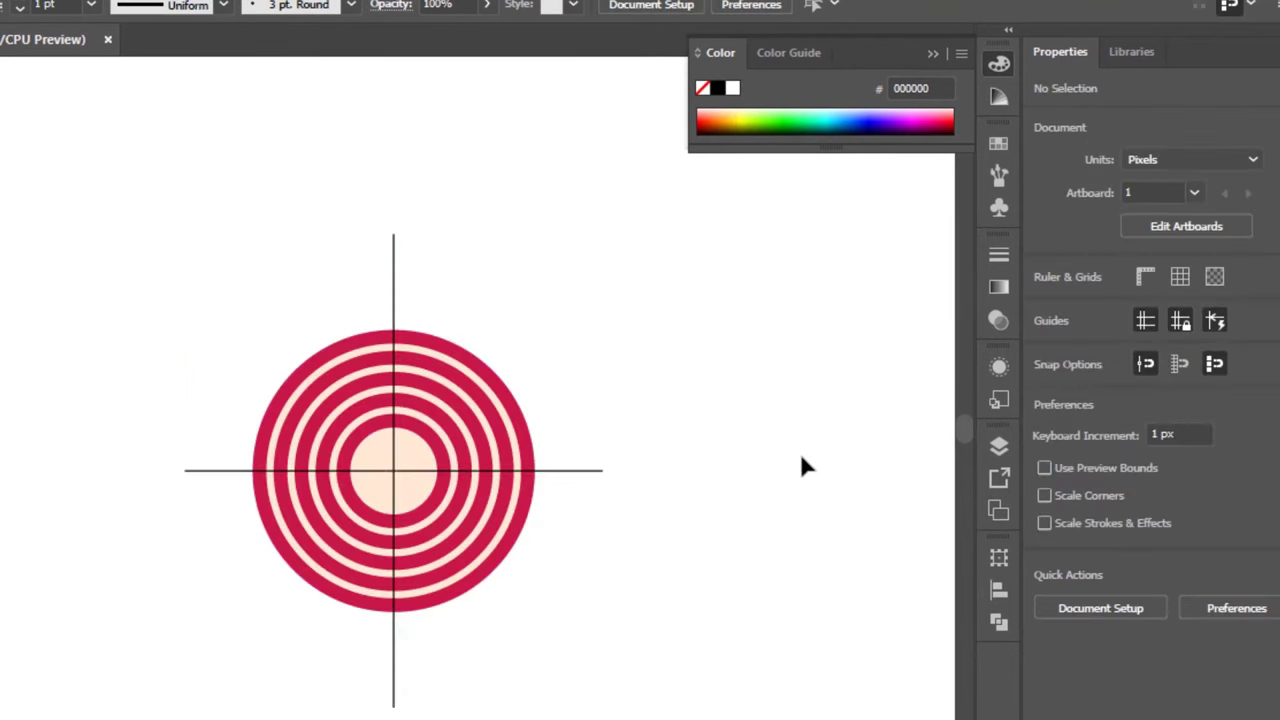
Erase three quadrants of the circles with the Shape Builder tool, keeping only the upper-right quarter, and deselect everything.
left_click_drag(634, 302, 150, 636)
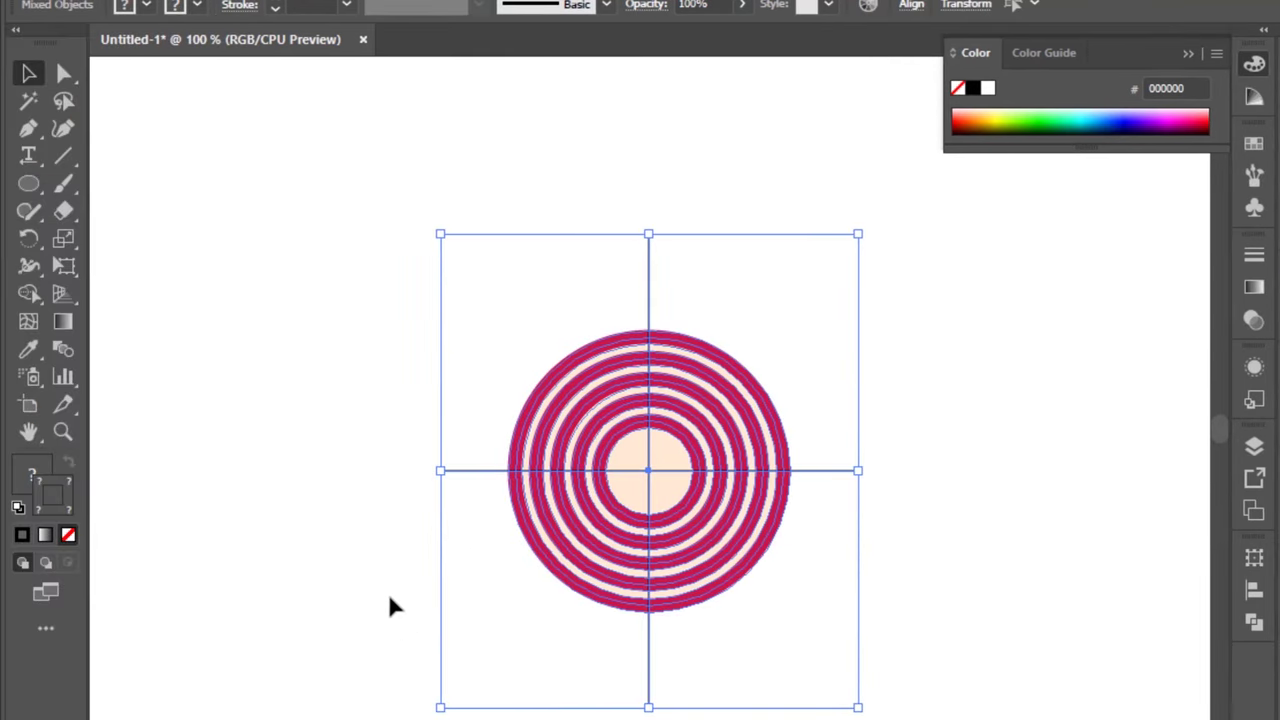
left_click(28, 296)
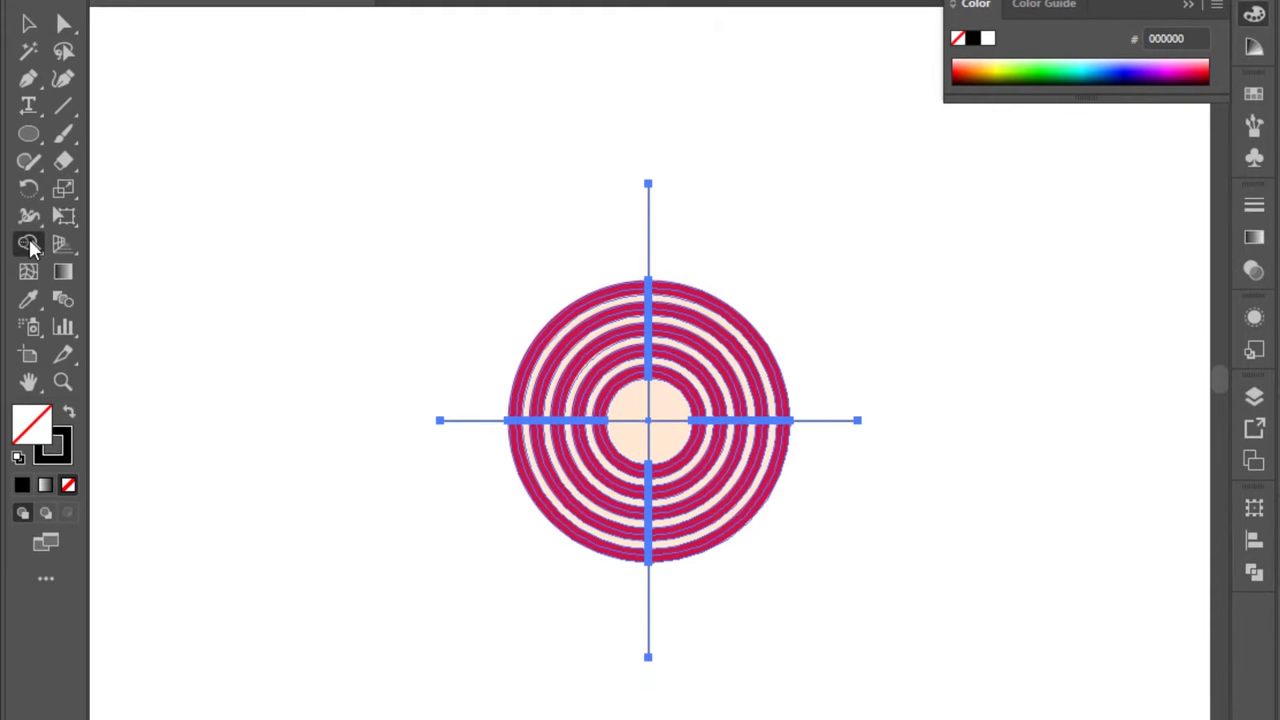
mouse_move(500, 315)
left_mouse_down()
mouse_move(582, 382)
mouse_move(688, 412)
left_mouse_up()
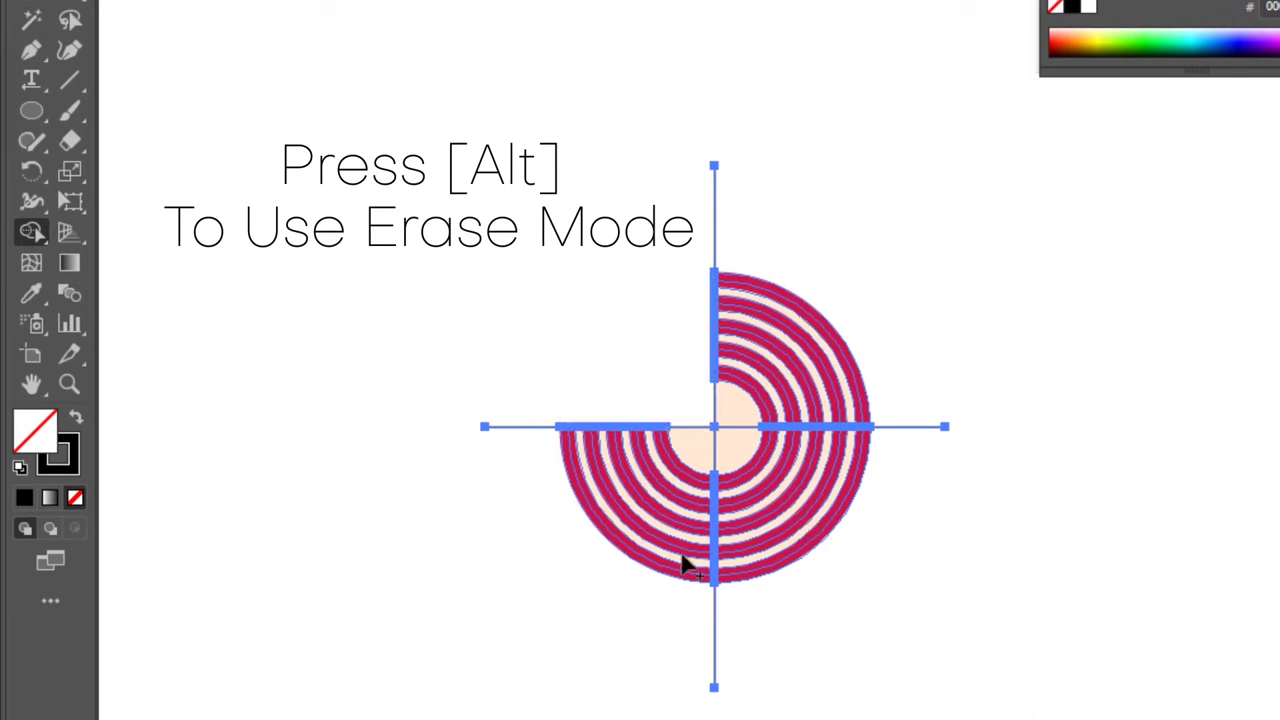
left_click_drag(640, 598, 700, 440)
left_click_drag(889, 542, 717, 434)
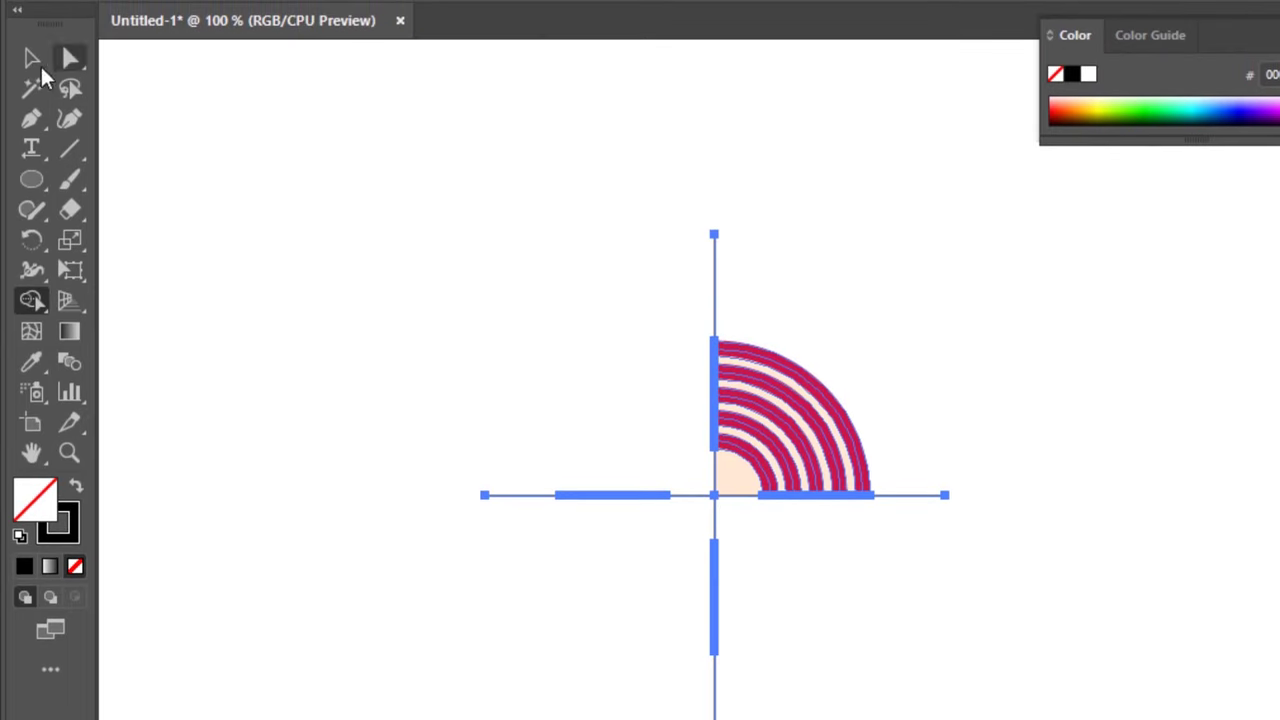
left_click(31, 46)
left_click(377, 165)
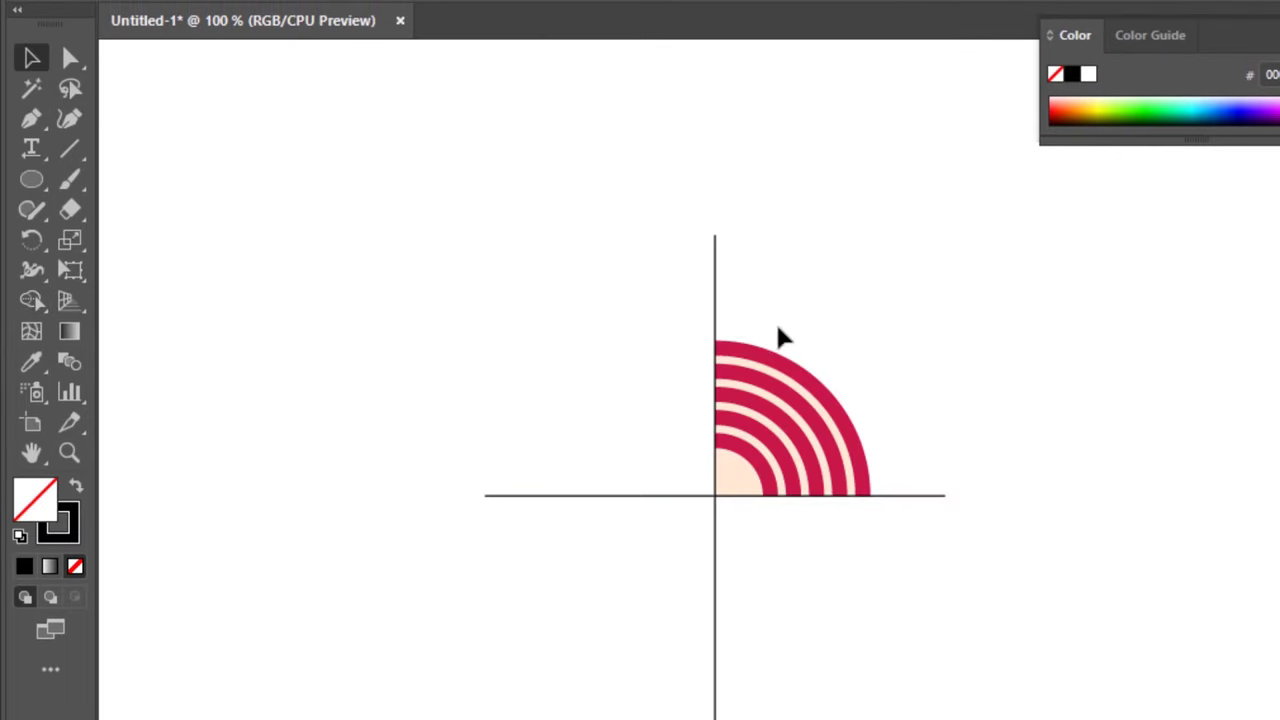
Delete the vertical and horizontal dividing lines, leaving only the quarter-circle artwork.
left_click(716, 286)
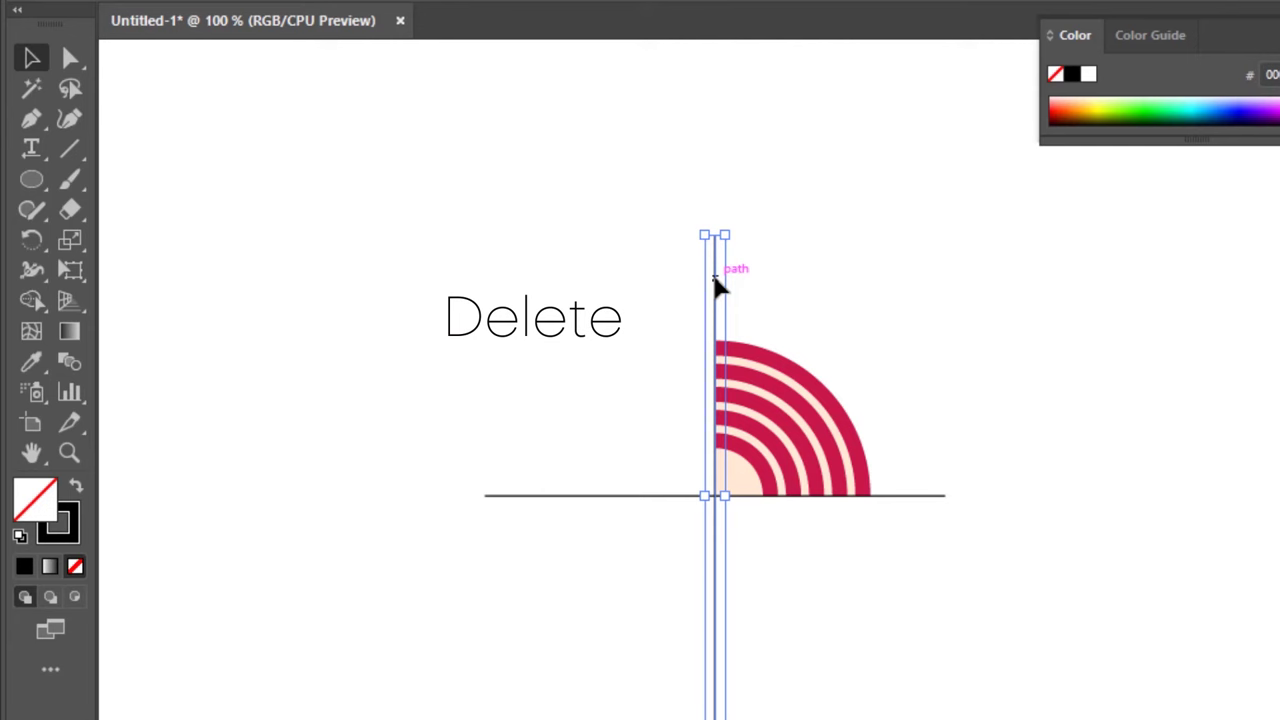
key("Delete")
left_click_drag(435, 420, 650, 565)
key("Delete")
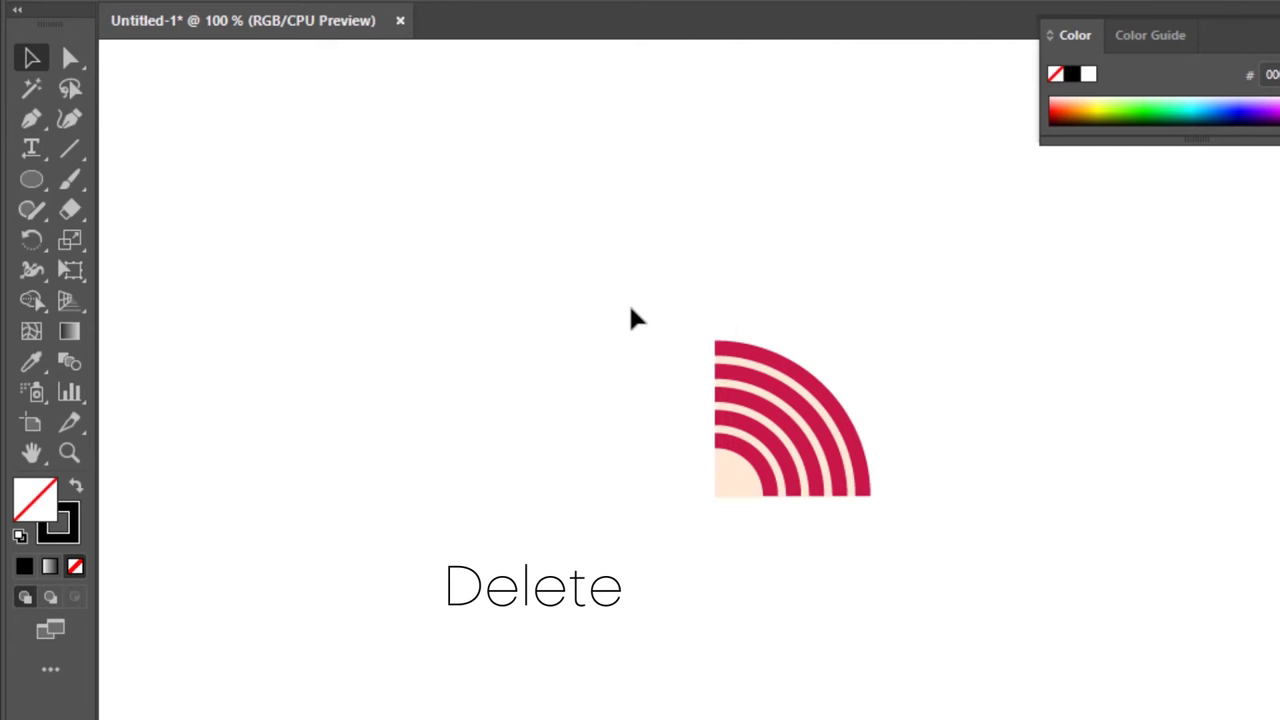
Start a Transform effect on the quarter circle with a 48 px horizontal move and a 90° rotation angle.
left_click_drag(645, 292, 991, 651)
key("ctrl+plus")
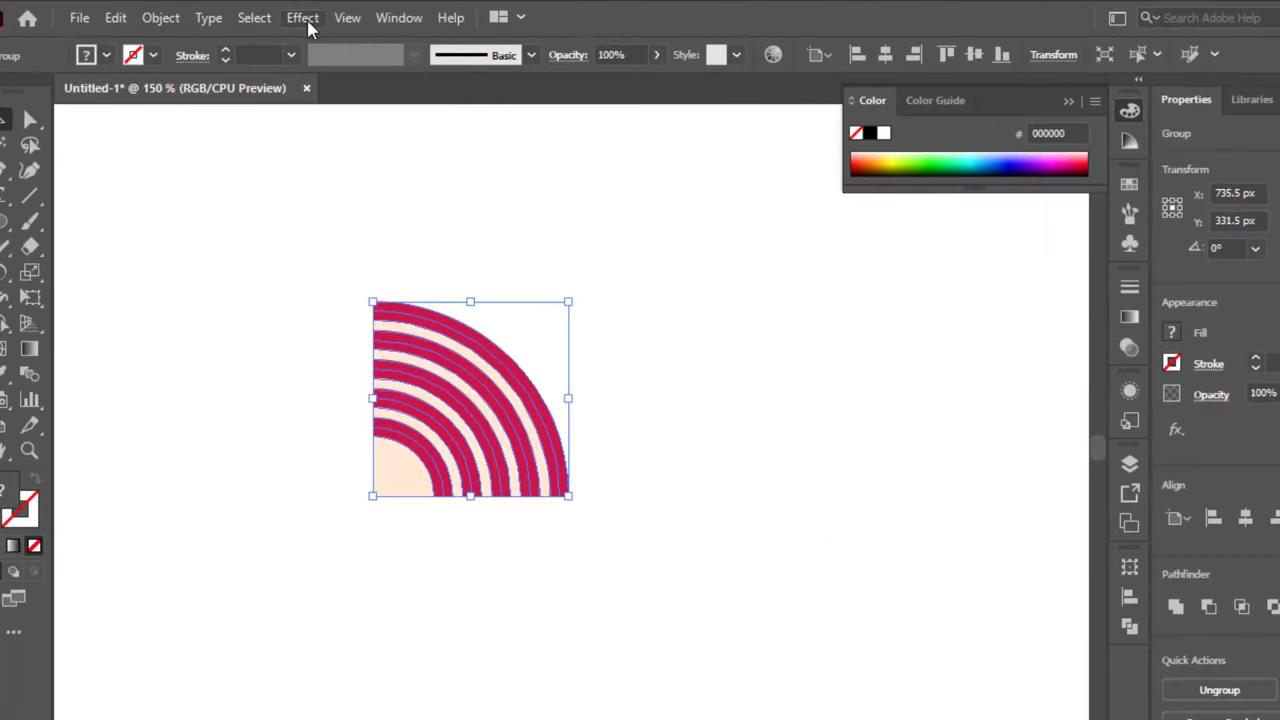
left_click(309, 27)
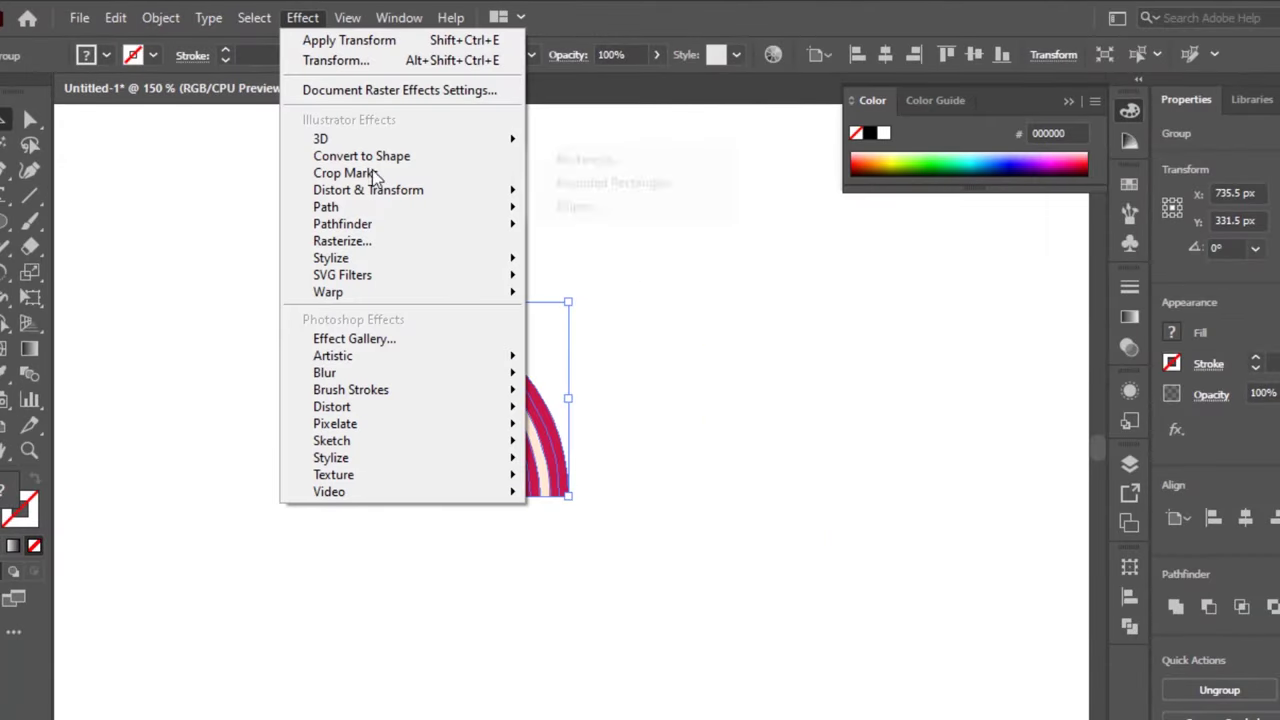
mouse_move(472, 199)
left_click(626, 264)
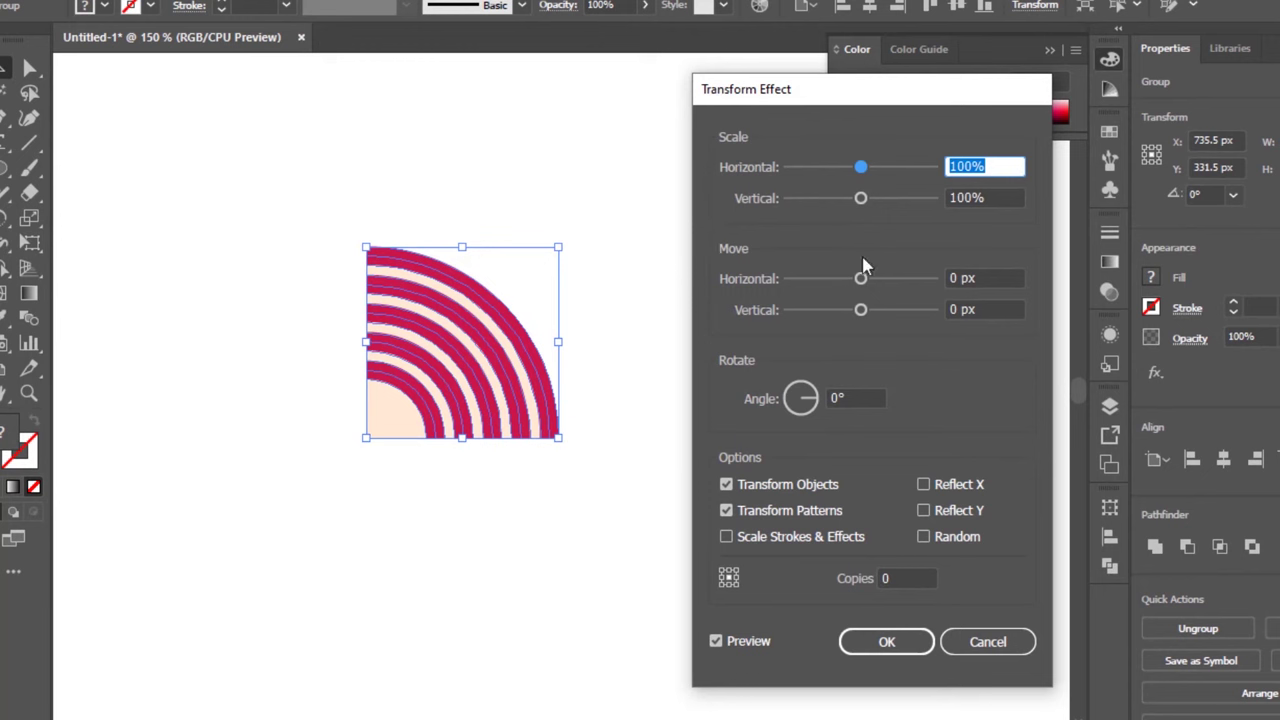
left_click(1003, 278)
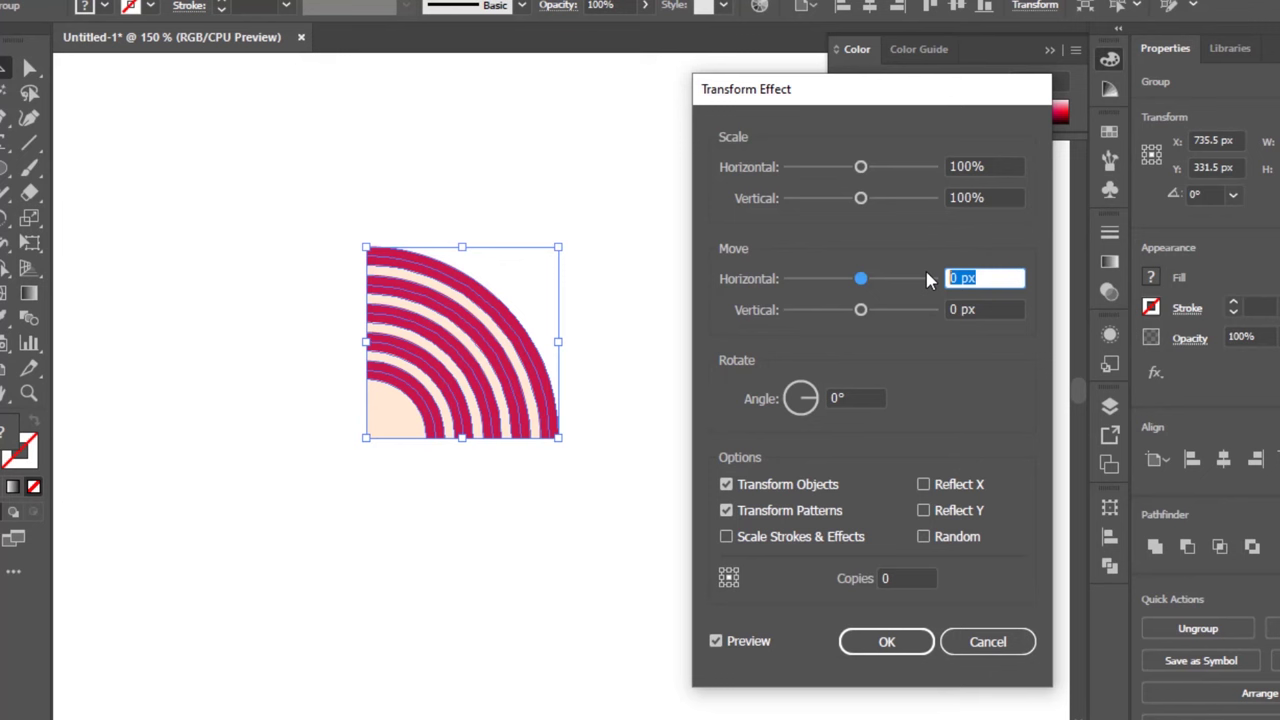
type("48")
key("Tab")
left_click(830, 398)
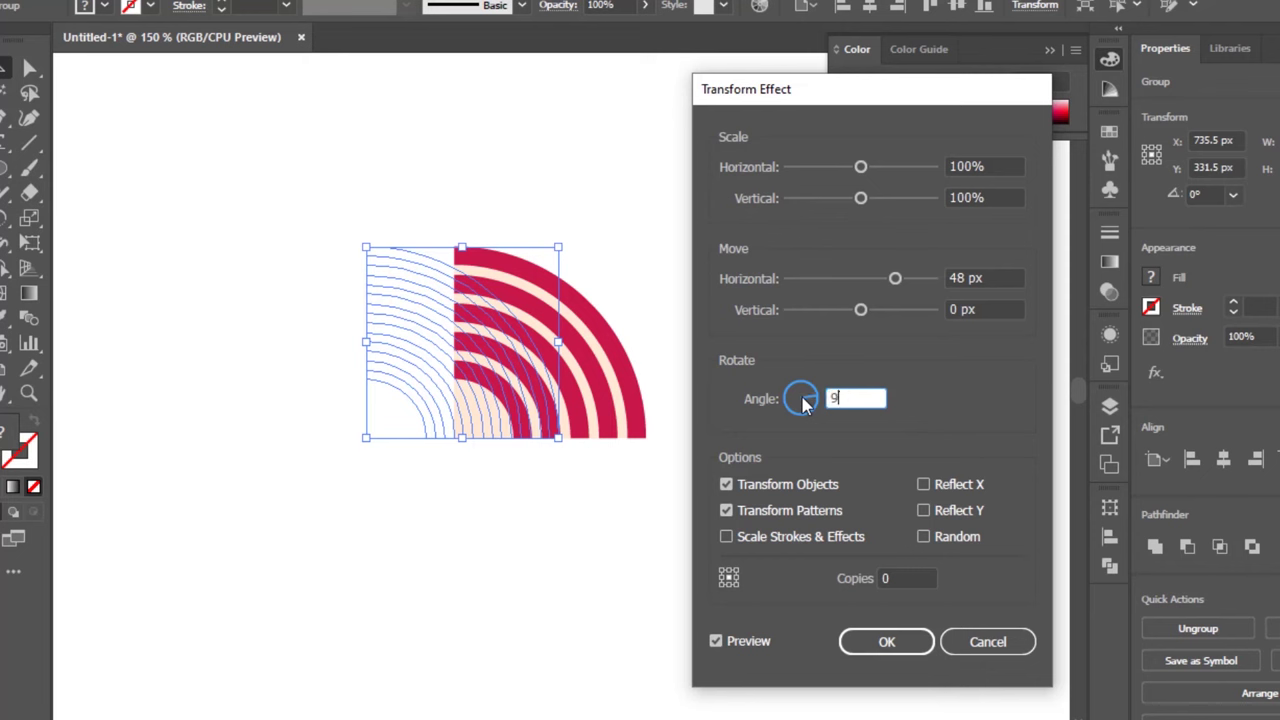
key("Tab")
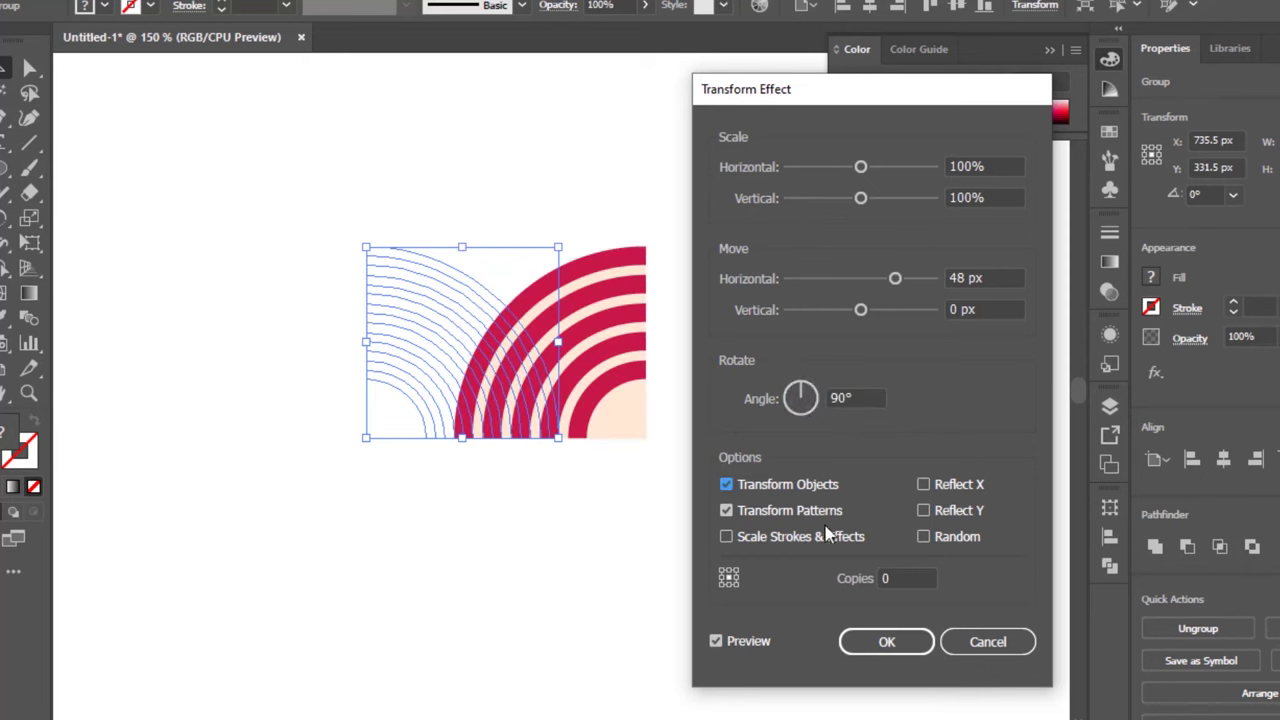
Set the Transform effect to 3 copies, apply it to form a square tile, and deselect the artwork.
left_click(906, 579)
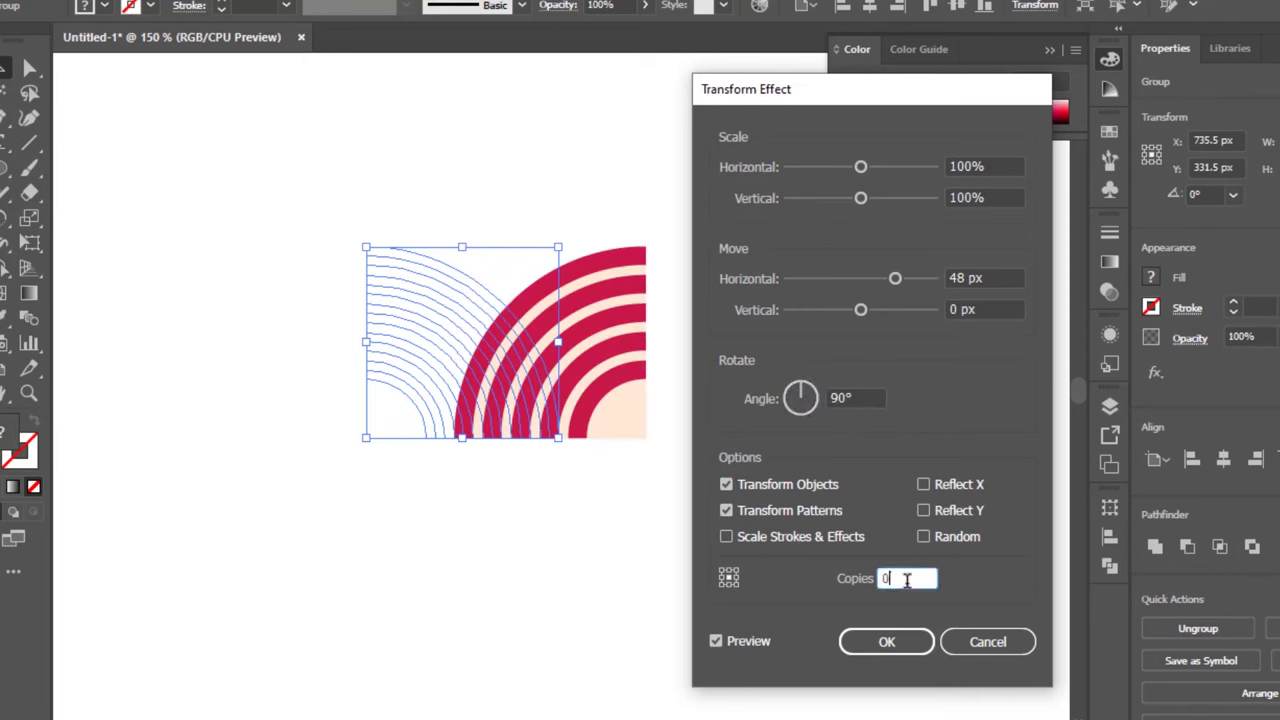
key("Up")
key("Up")
key("Up")
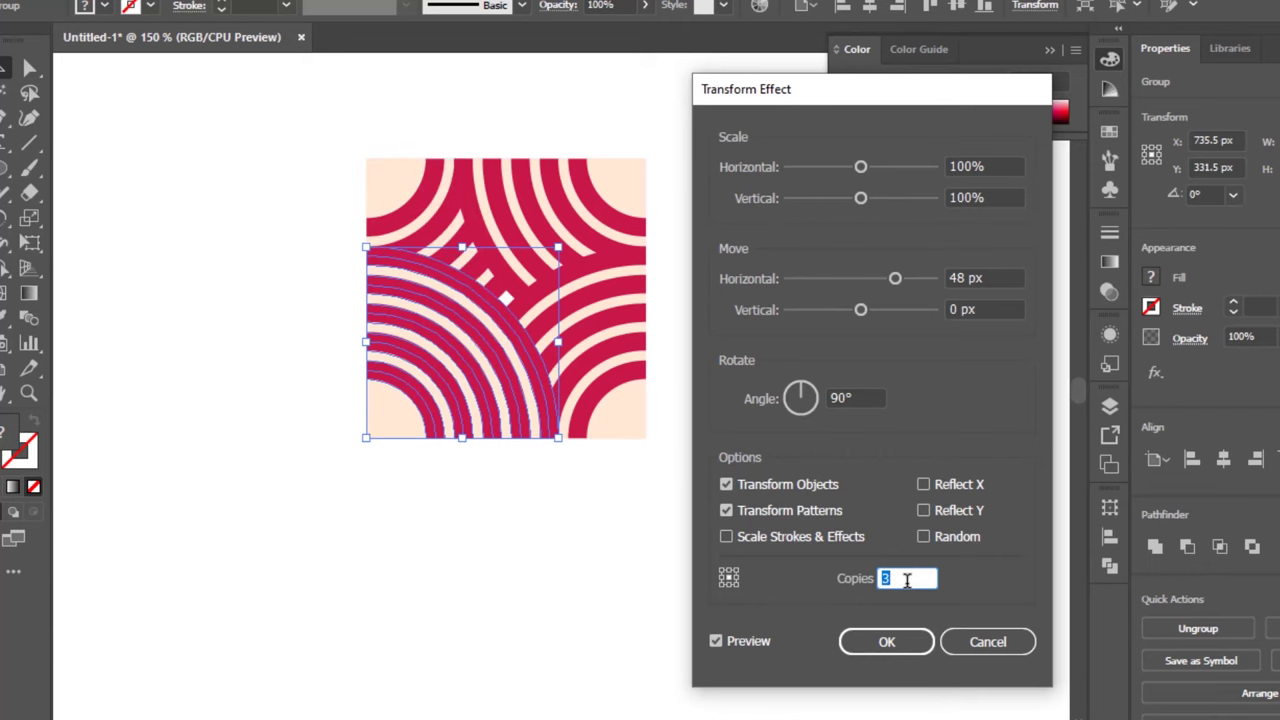
left_click(900, 645)
left_click(905, 585)
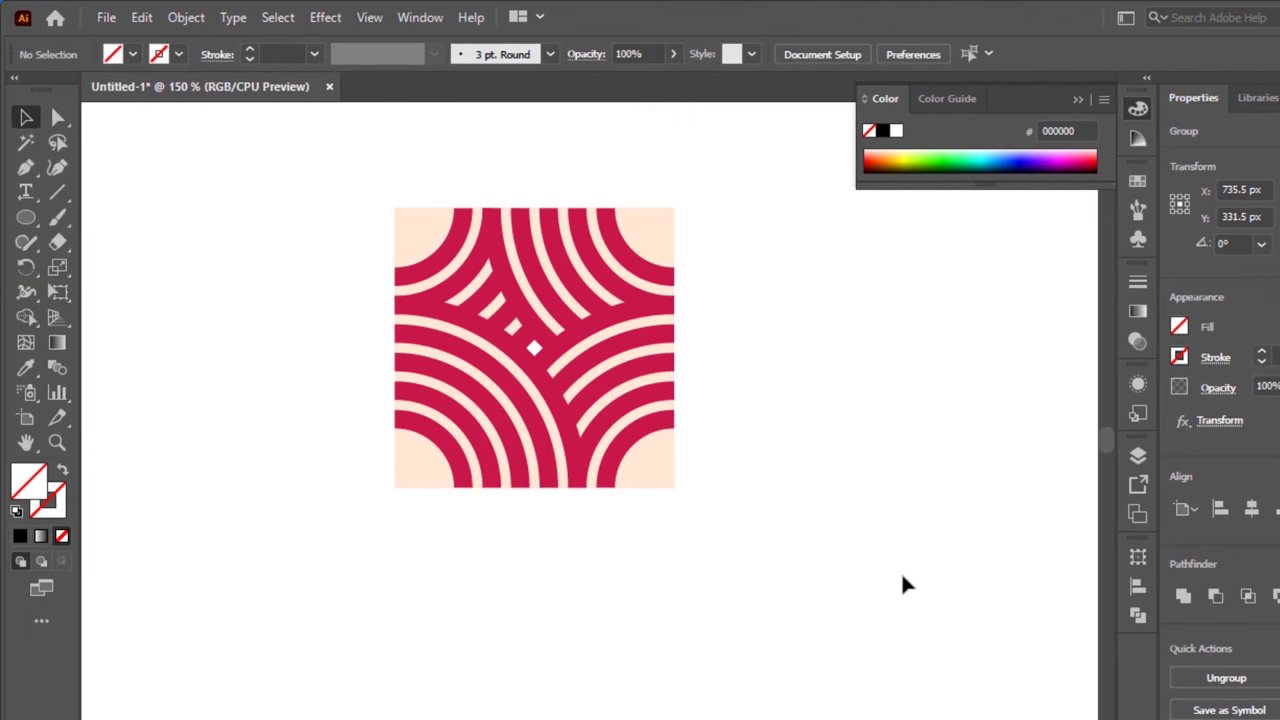
Expand the appearance of the quarter-circle artwork carrying the Transform effect, and deselect it.
left_click_drag(752, 162, 338, 492)
scroll(552, 458, "up", 2)
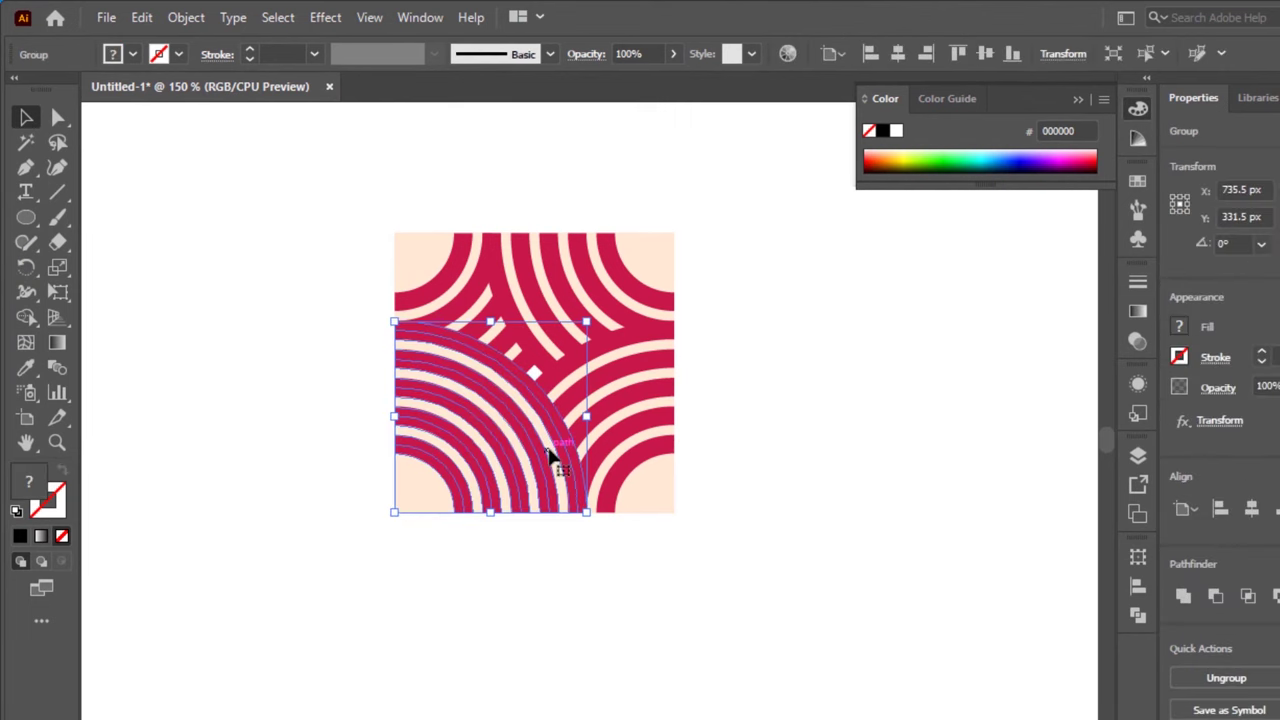
scroll(552, 458, "left", 4)
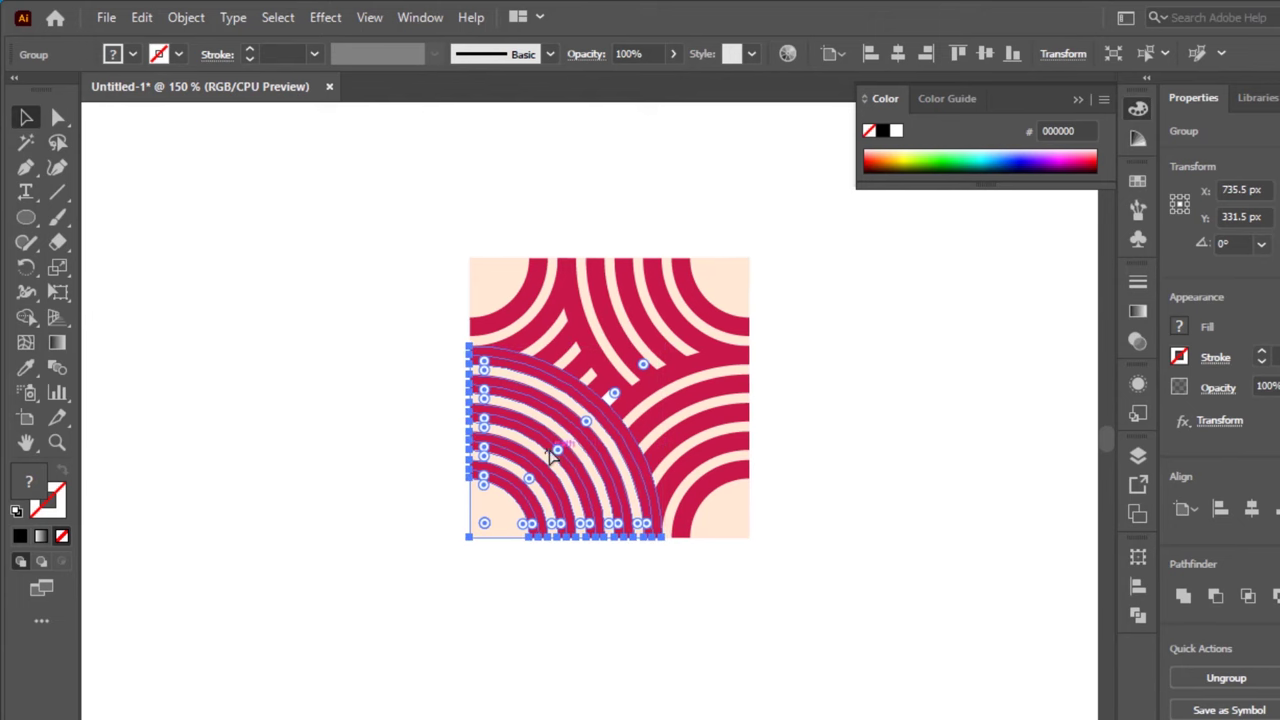
left_click(189, 18)
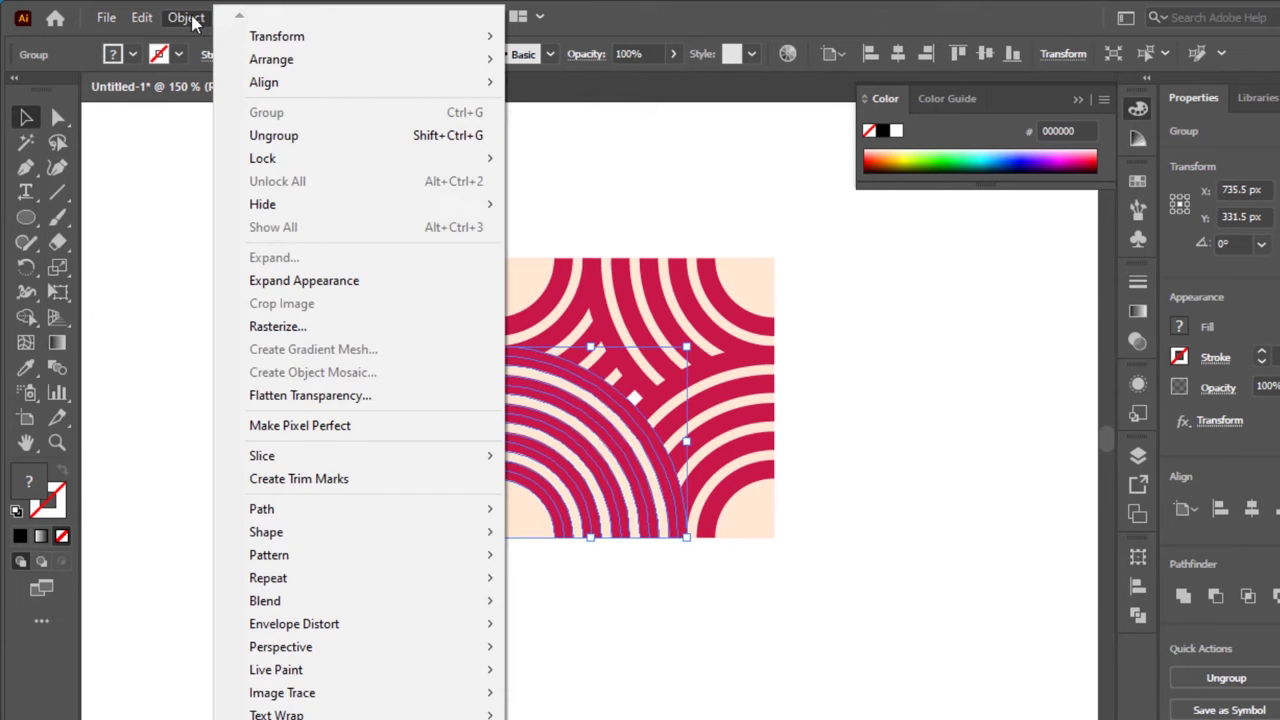
left_click(258, 281)
left_click(858, 351)
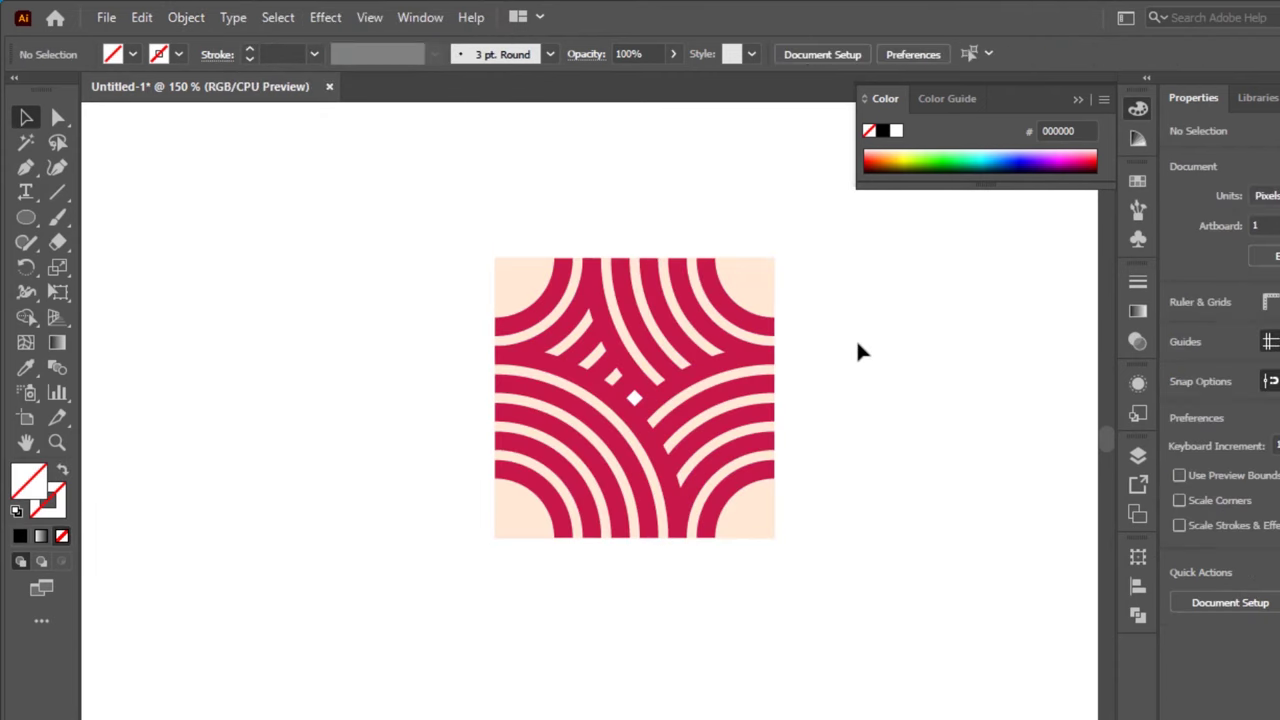
Make a new pattern from the whole expanded crimson and peach tile and dismiss the notice about the added swatch.
scroll(858, 351, "up", 2)
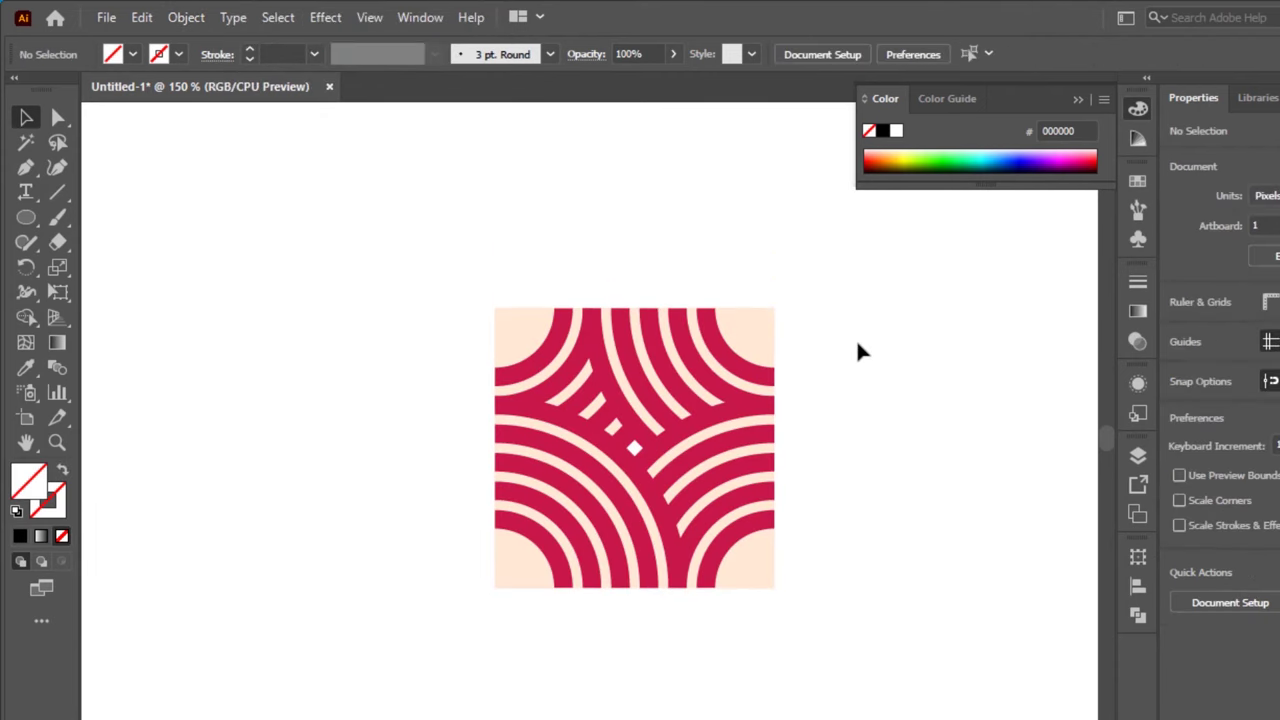
left_click_drag(898, 286, 449, 616)
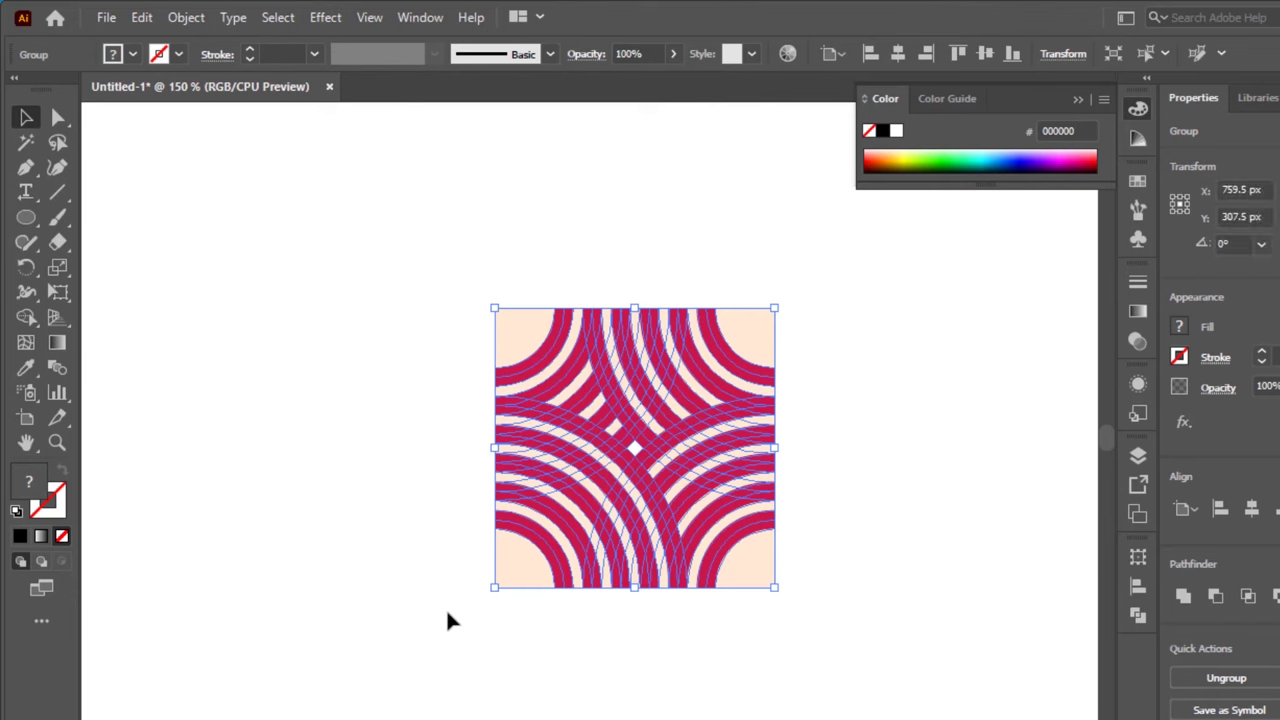
left_click(188, 20)
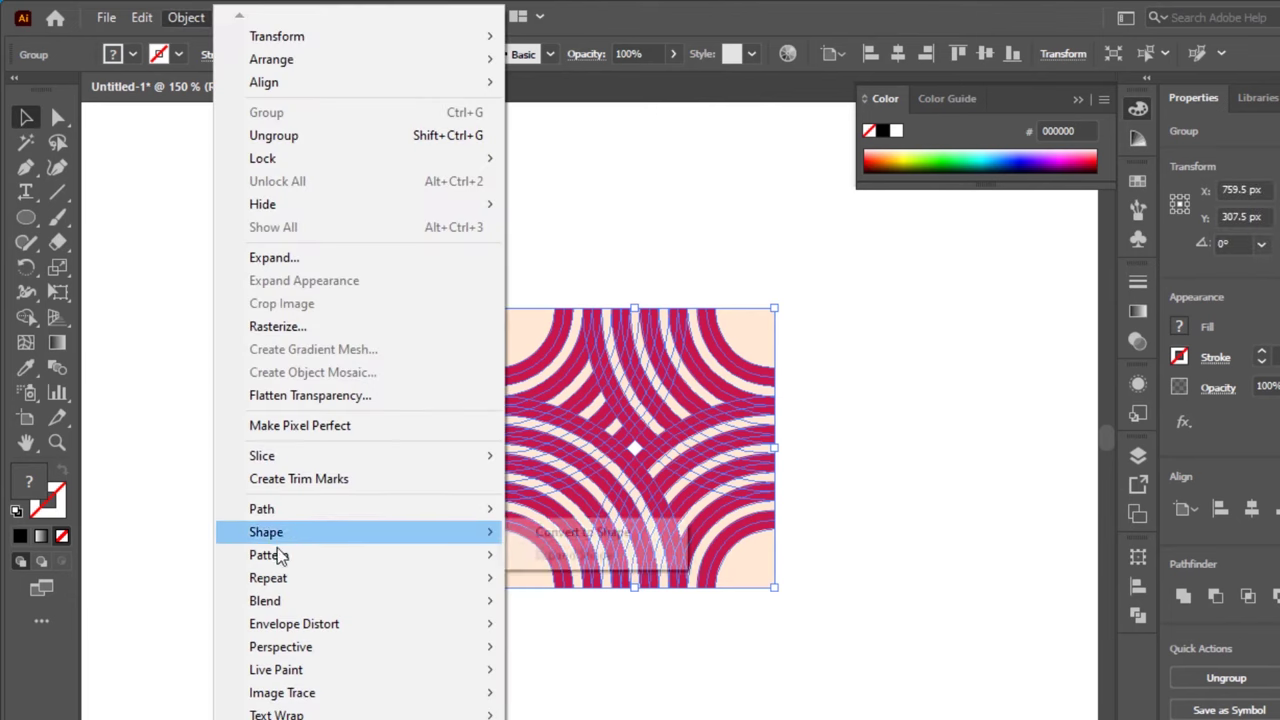
mouse_move(397, 562)
left_click(680, 564)
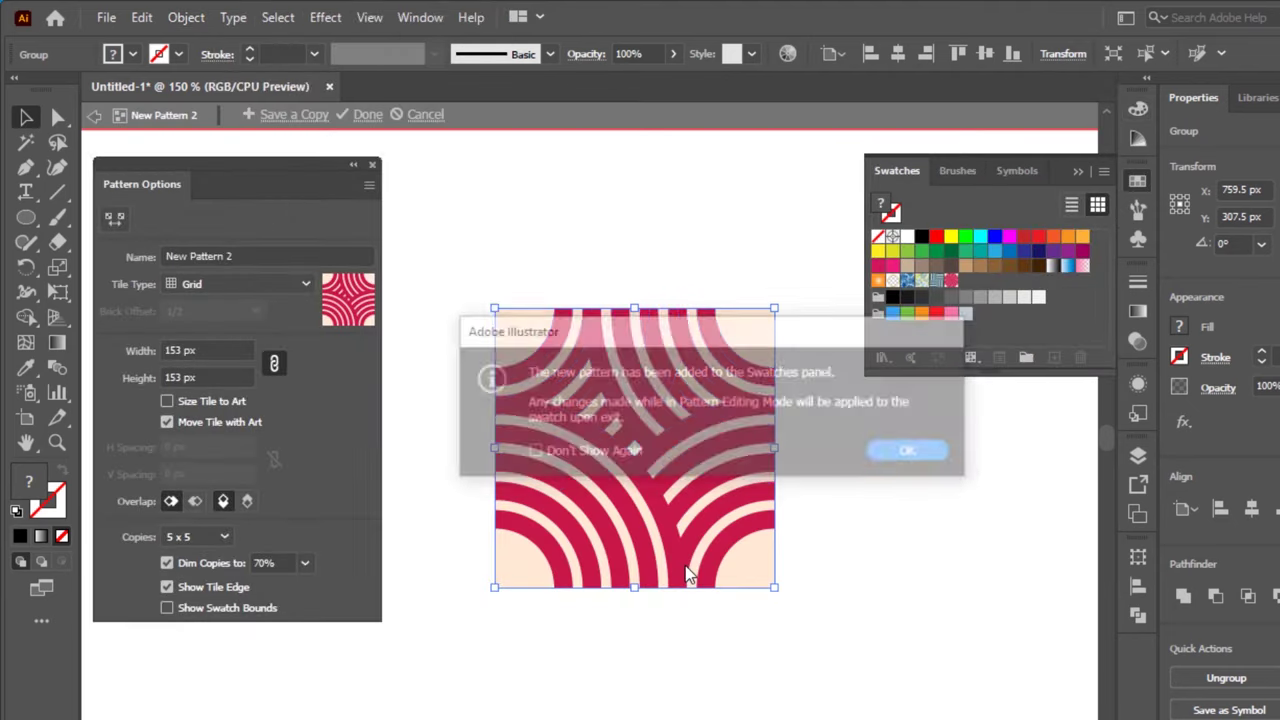
left_click(899, 455)
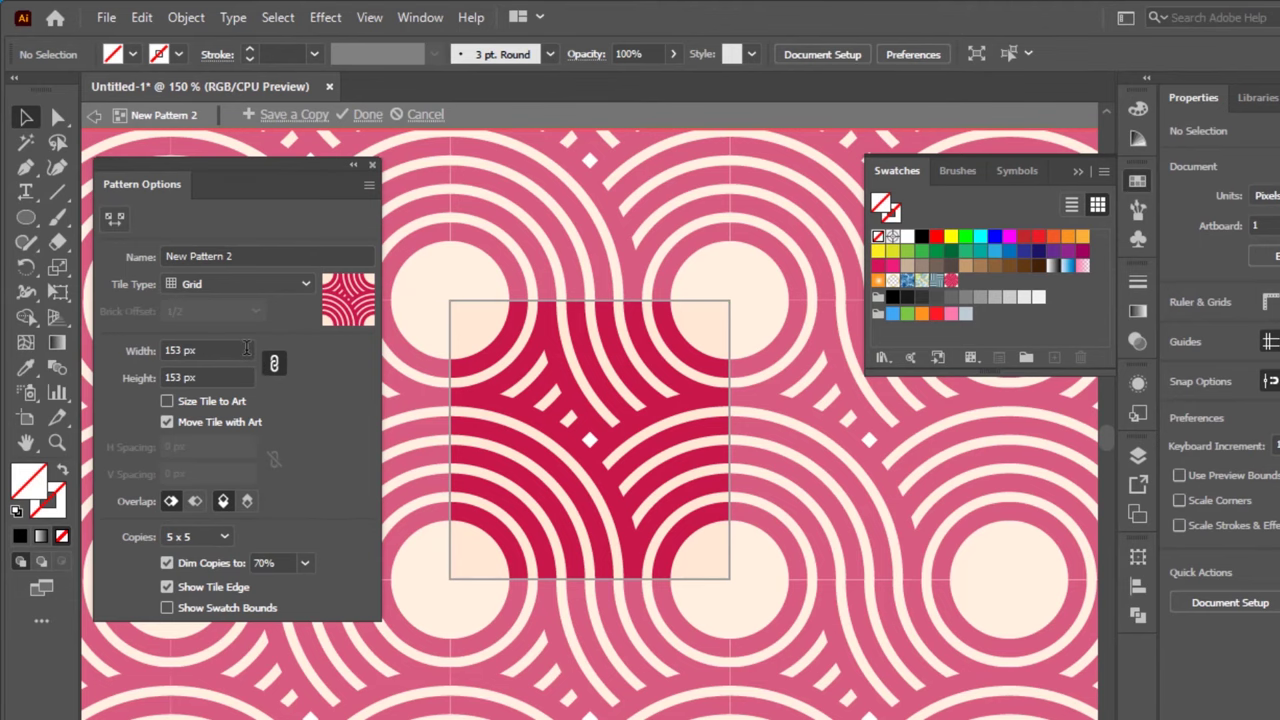
Set the pattern tile's linked width and height to 152 px and finish editing the pattern.
left_click(246, 347)
key("Up")
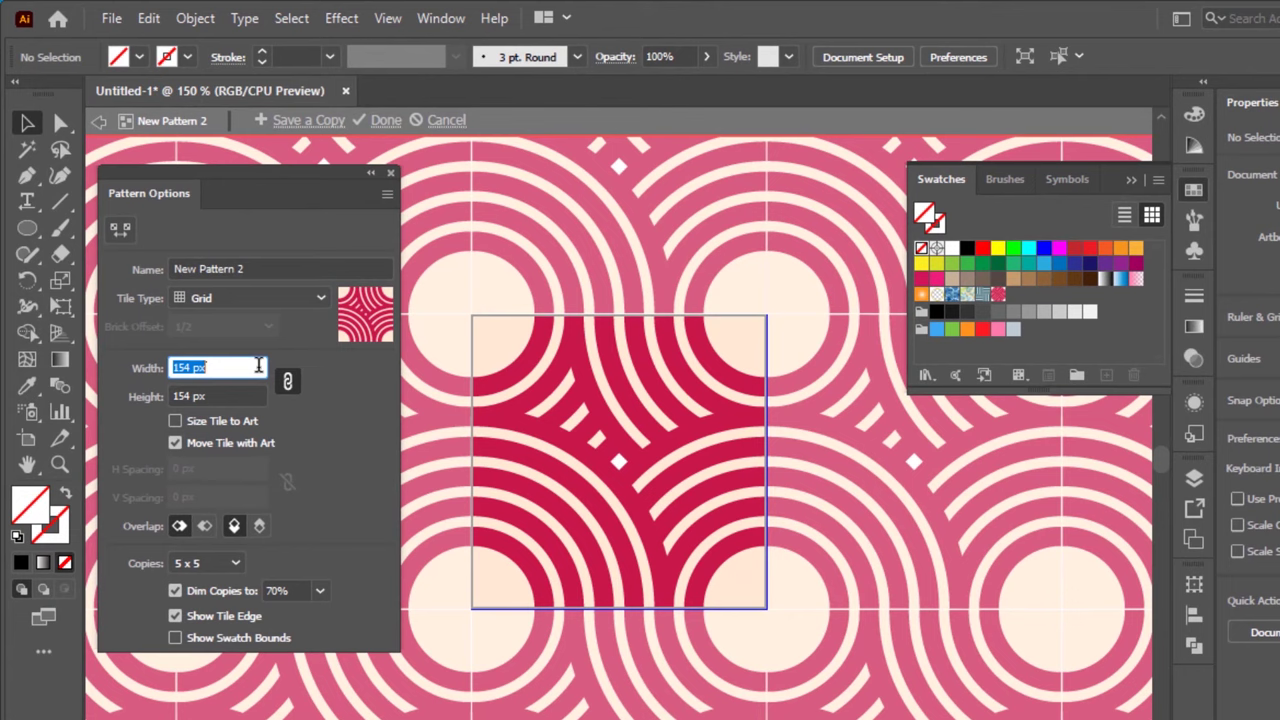
key("Down")
key("Down")
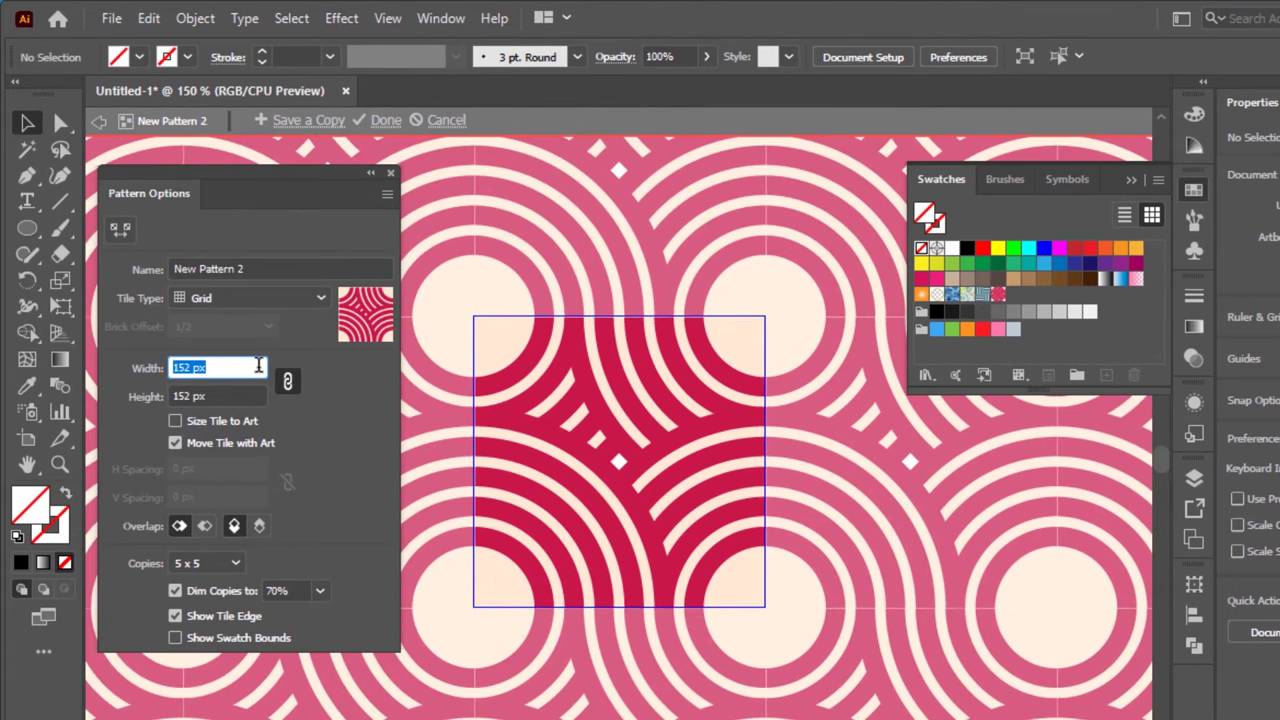
left_click(383, 121)
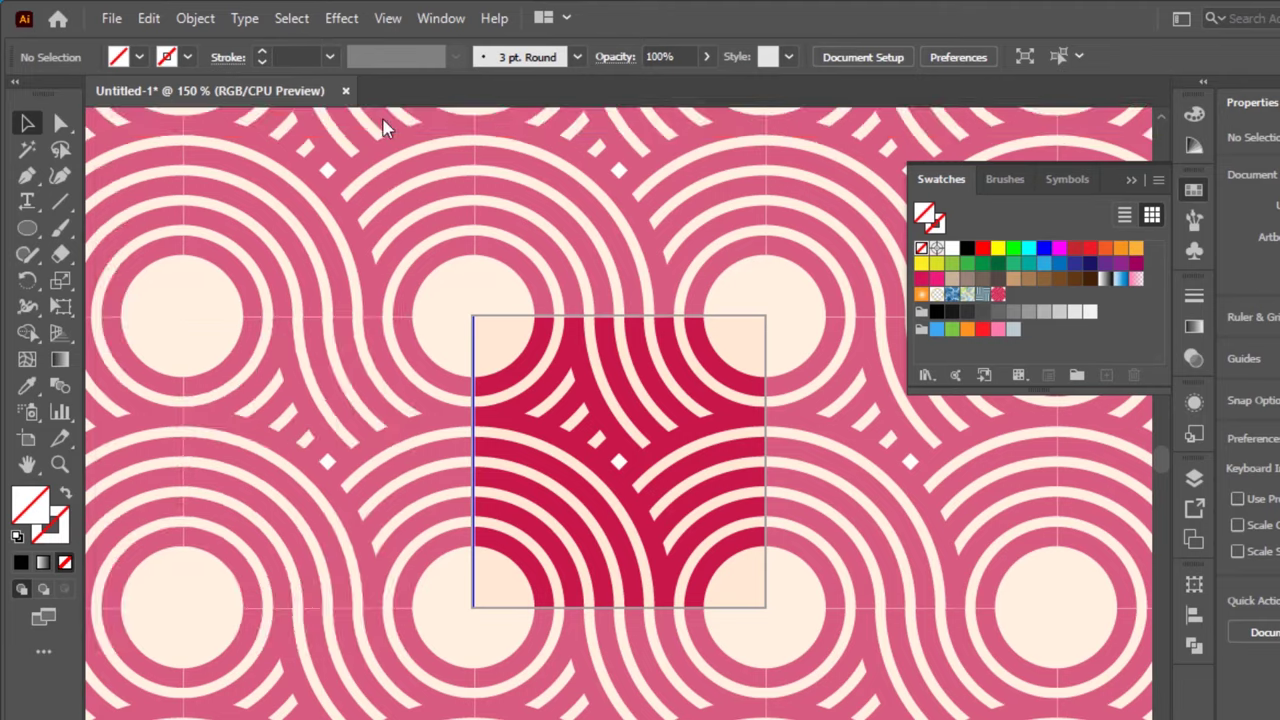
Delete the original square tile artwork from the artboard.
left_click_drag(804, 272, 504, 608)
key("Delete")
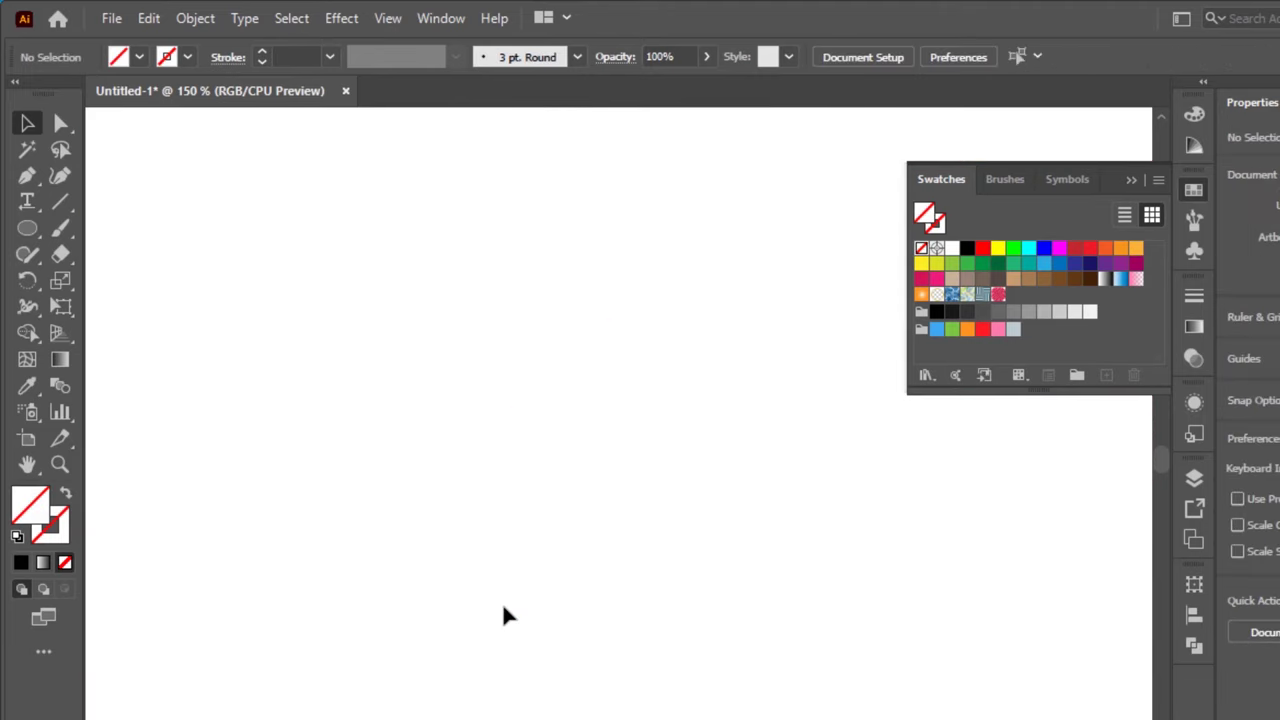
key("ctrl+1")
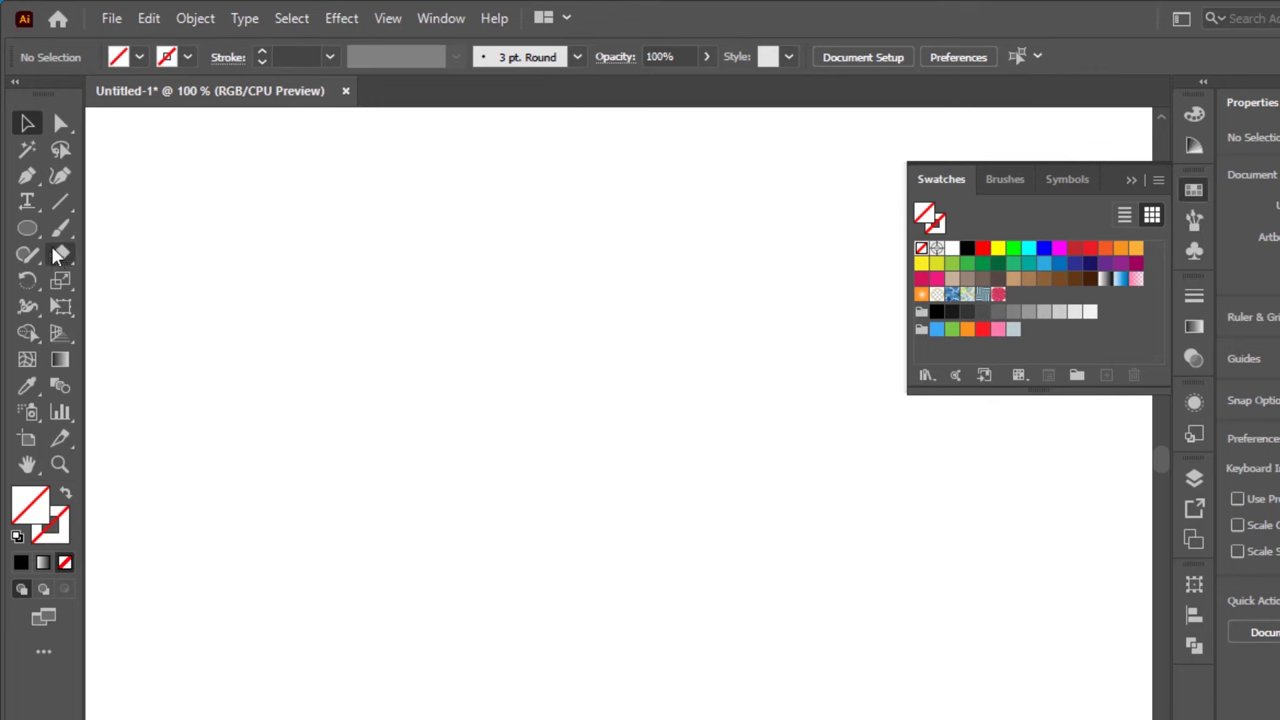
Set the fill to the new crimson pattern swatch and draw a circle about 451 px in diameter with the Ellipse tool.
left_click(139, 57)
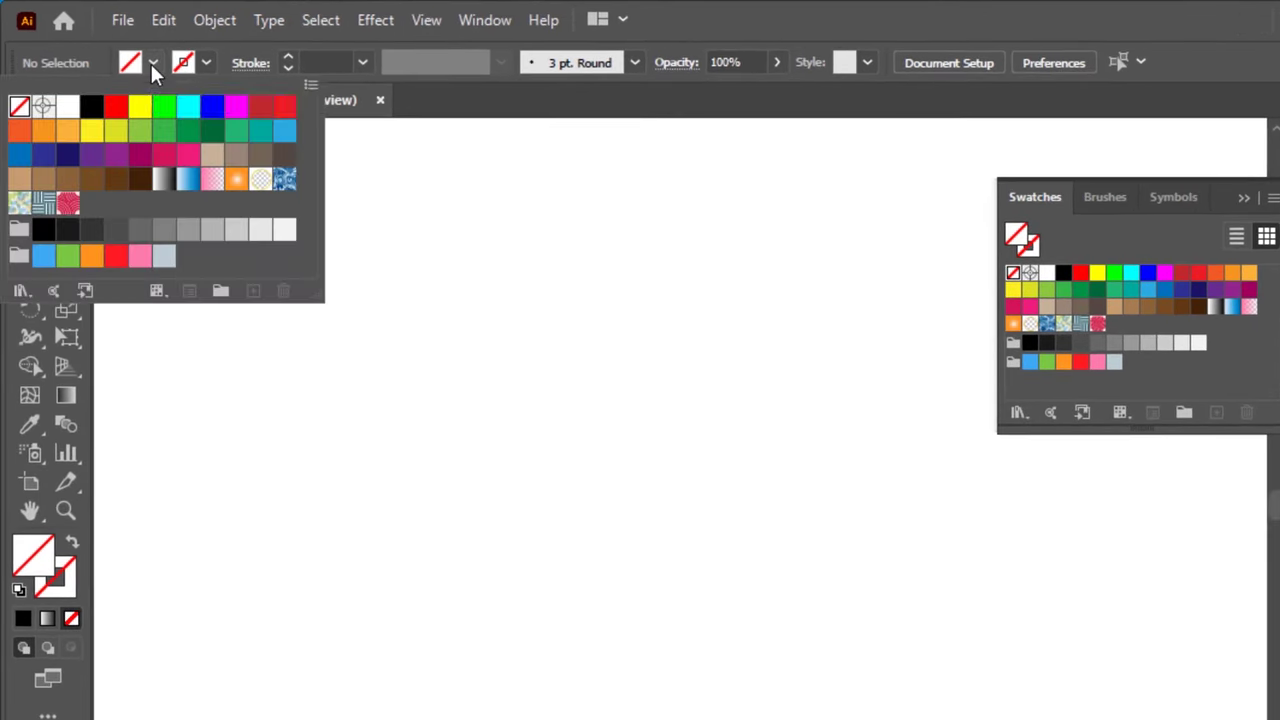
left_click(68, 205)
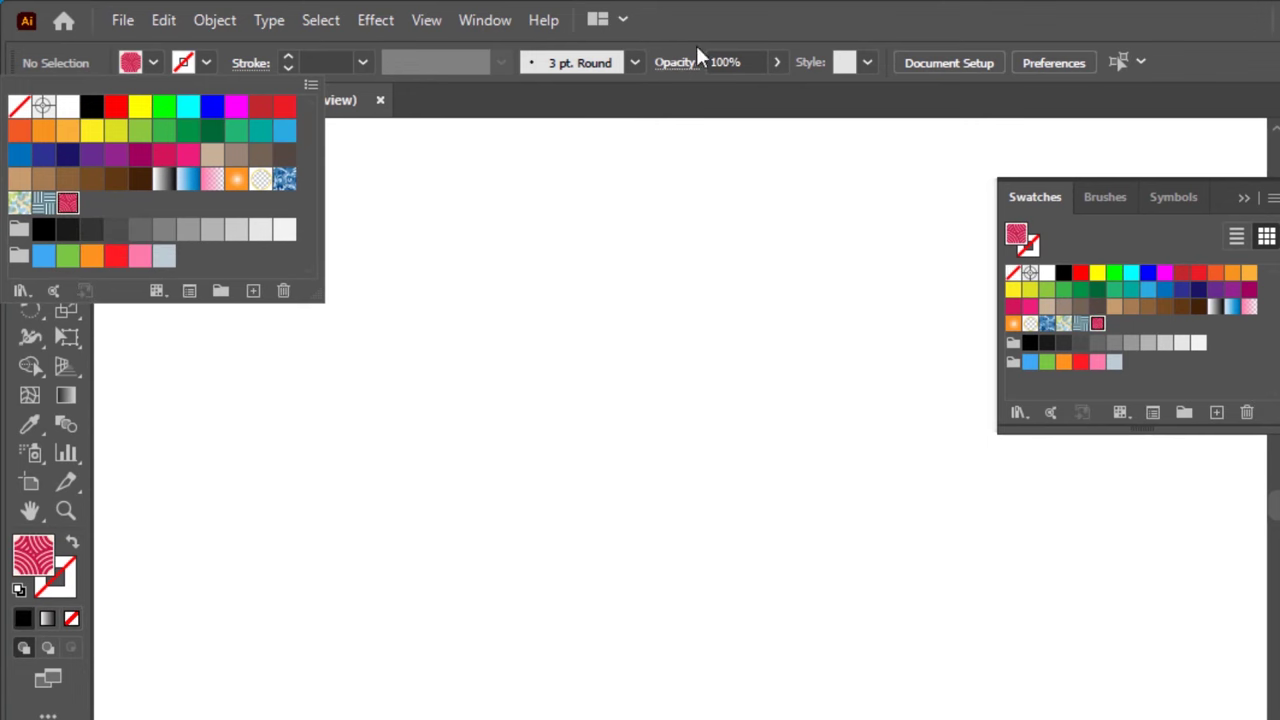
left_click(743, 12)
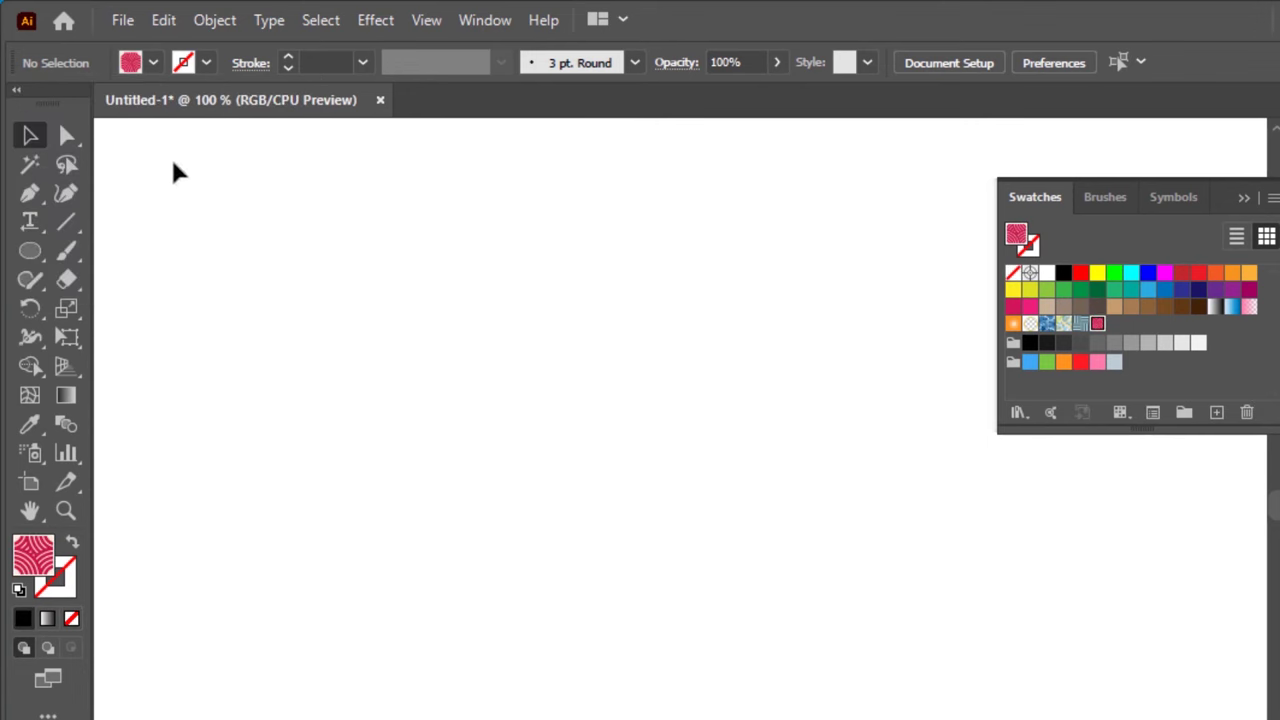
left_click(30, 255)
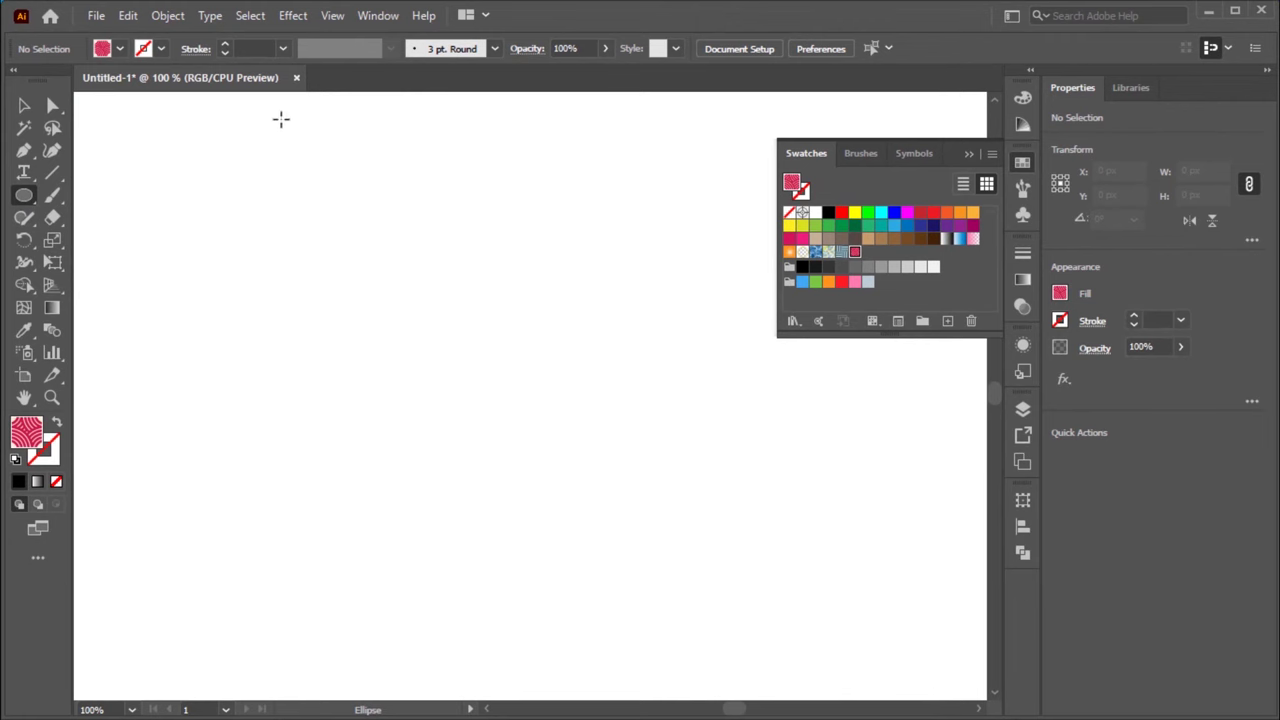
left_click_drag(281, 119, 774, 581)
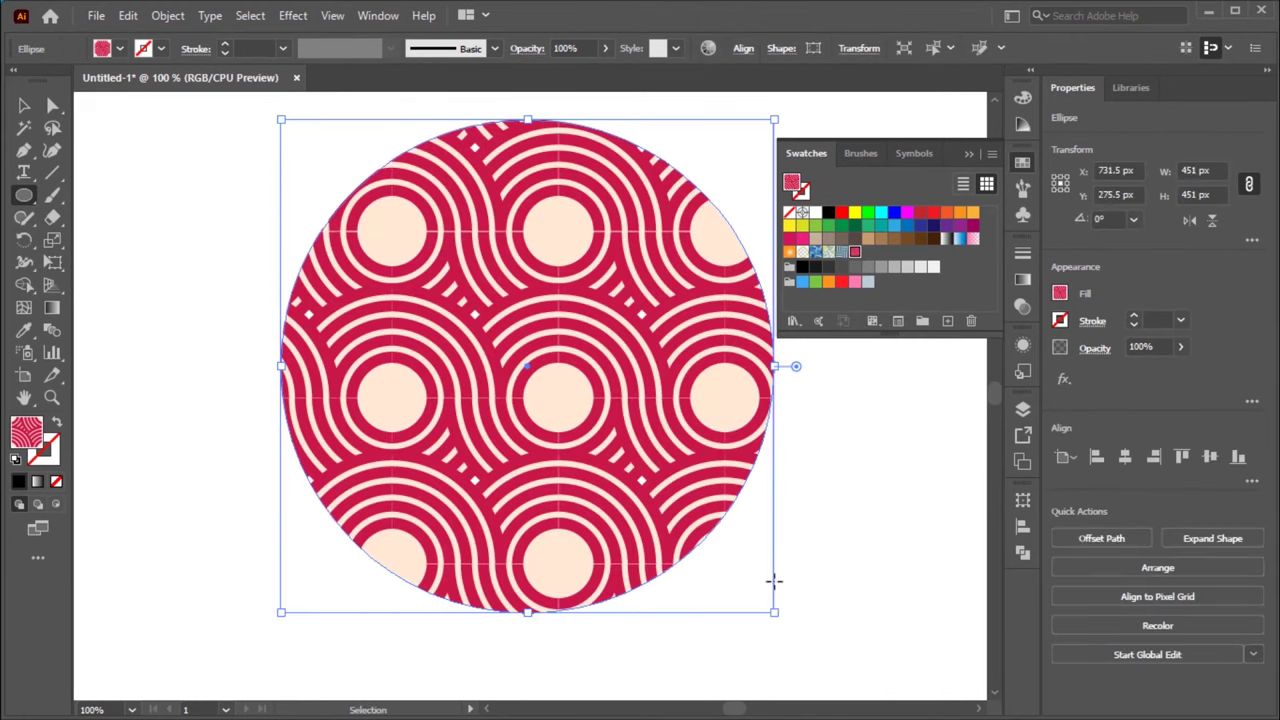
Move the pattern-filled circle toward the artboard's lower right, centred at about X 957.5 px, Y 425.5 px.
key("ctrl+0")
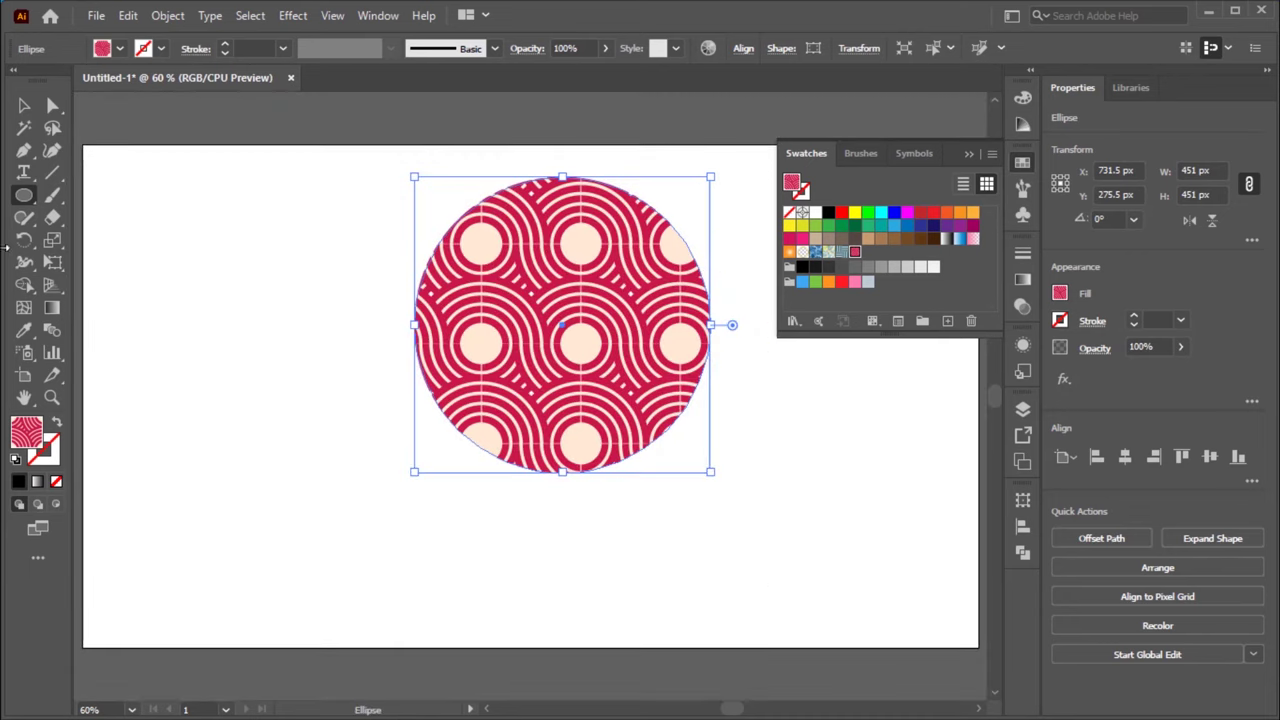
left_click(24, 105)
left_click(283, 227)
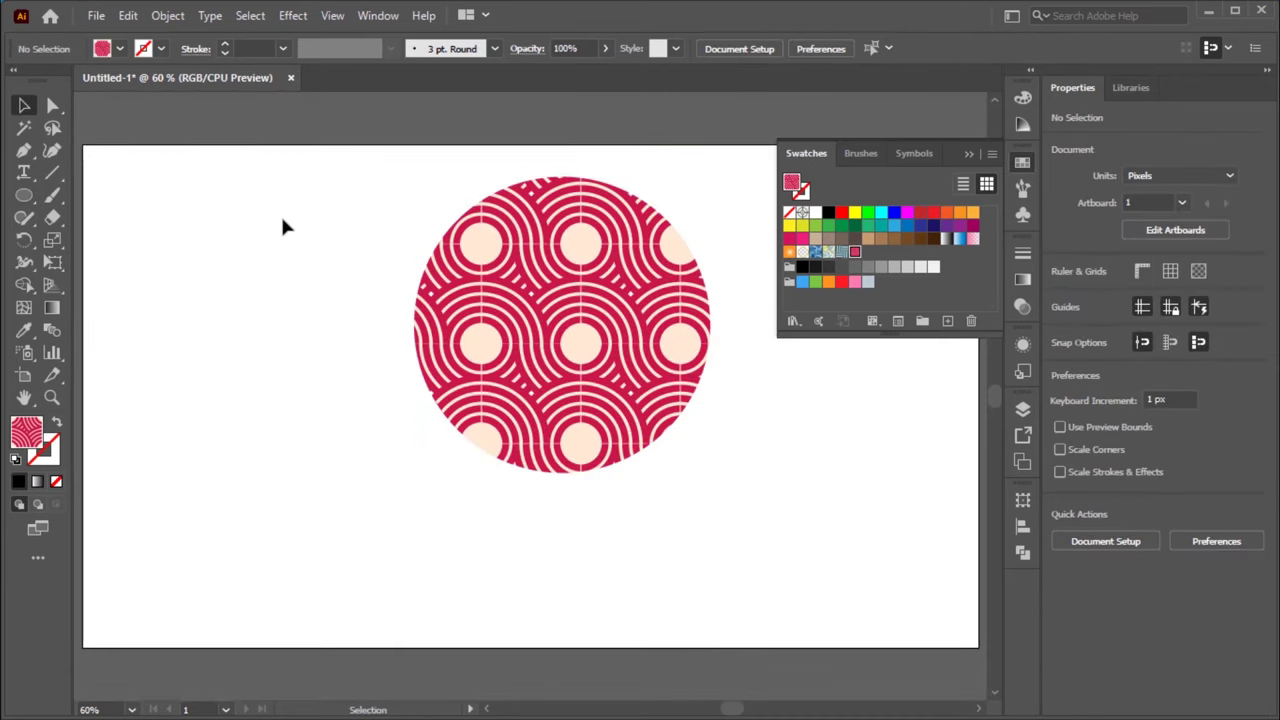
left_click_drag(586, 286, 480, 340)
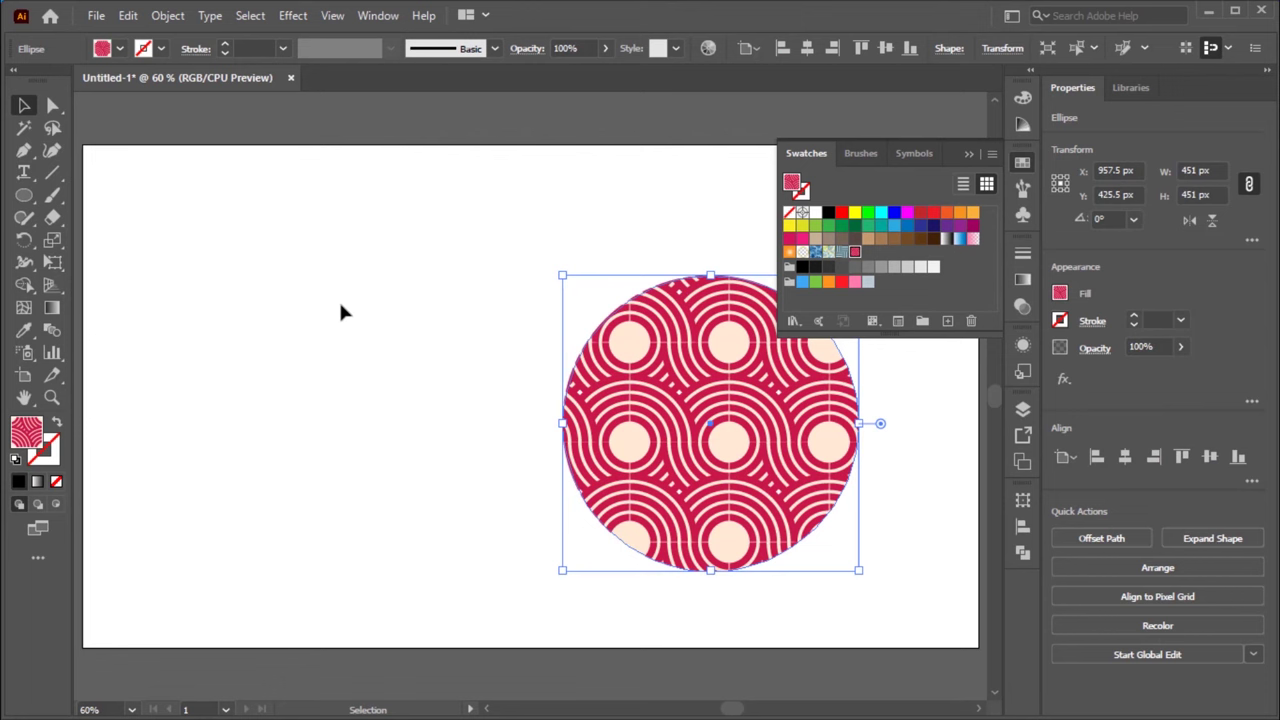
Draw a pattern-filled rectangle about 487 by 768 px over the artboard's full height, left of the circle, and deselect it.
left_click_drag(36, 204, 118, 205)
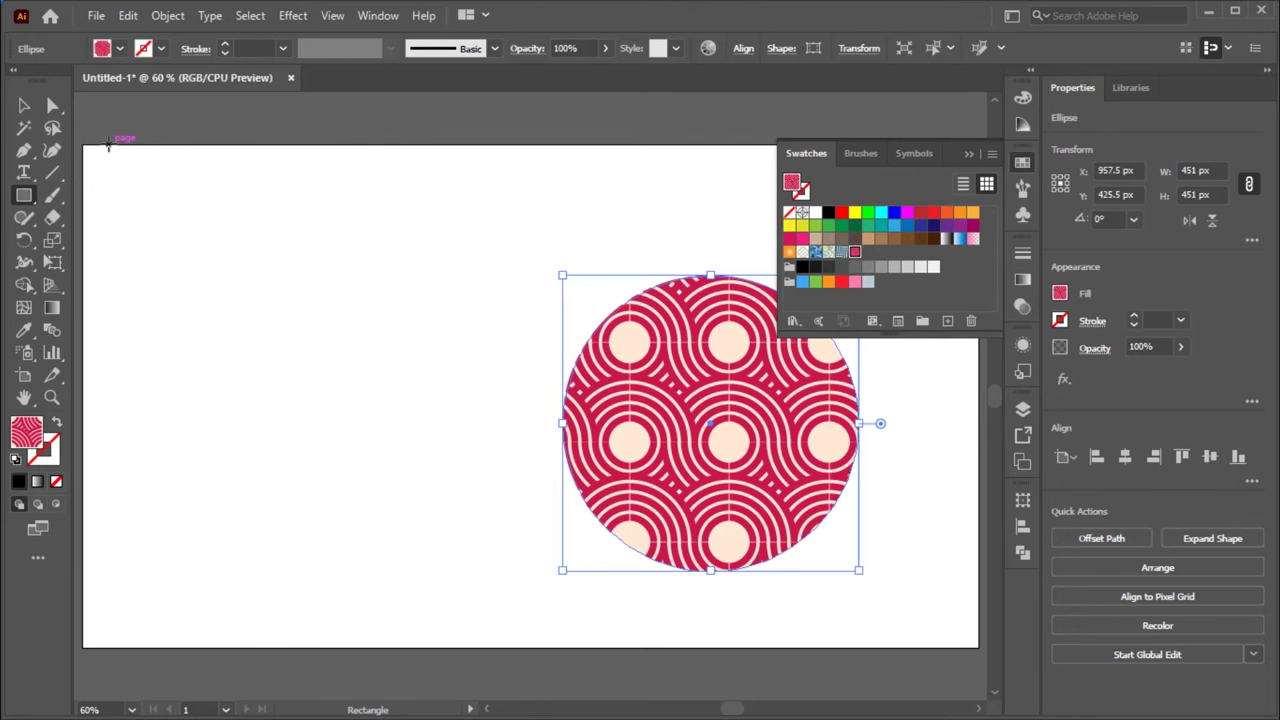
left_click_drag(109, 145, 428, 648)
left_click(24, 106)
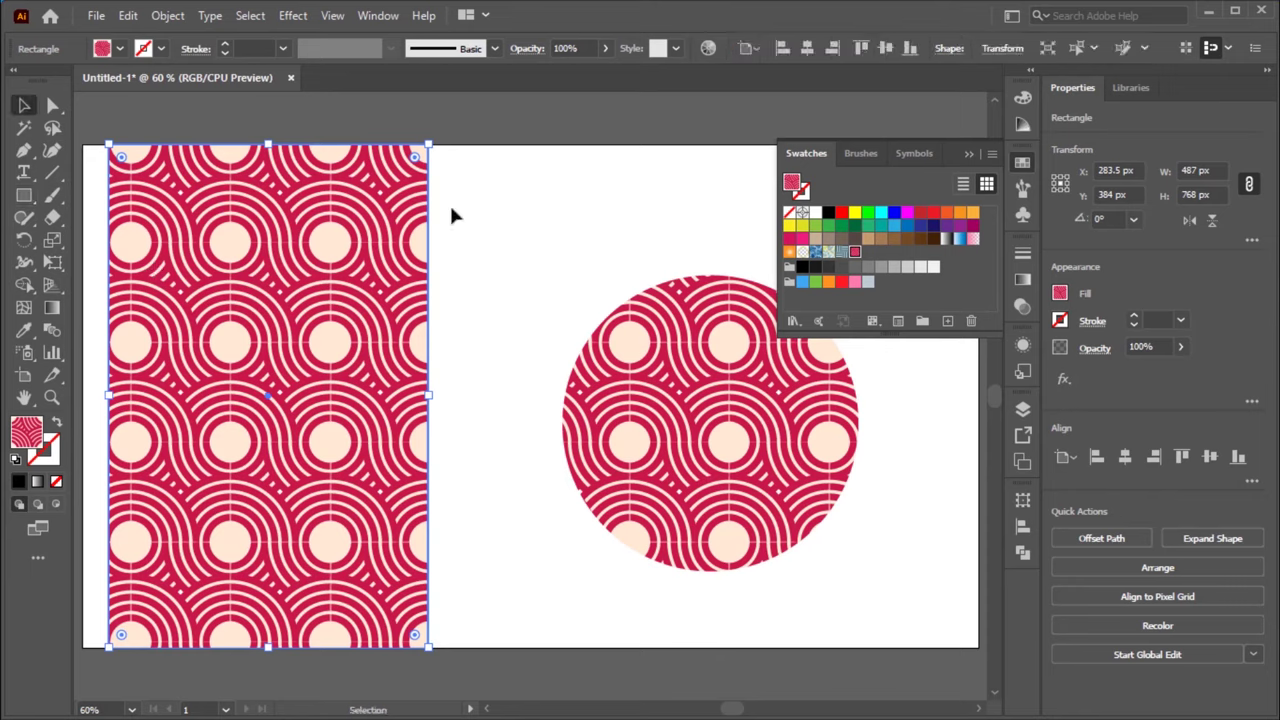
left_click(508, 216)
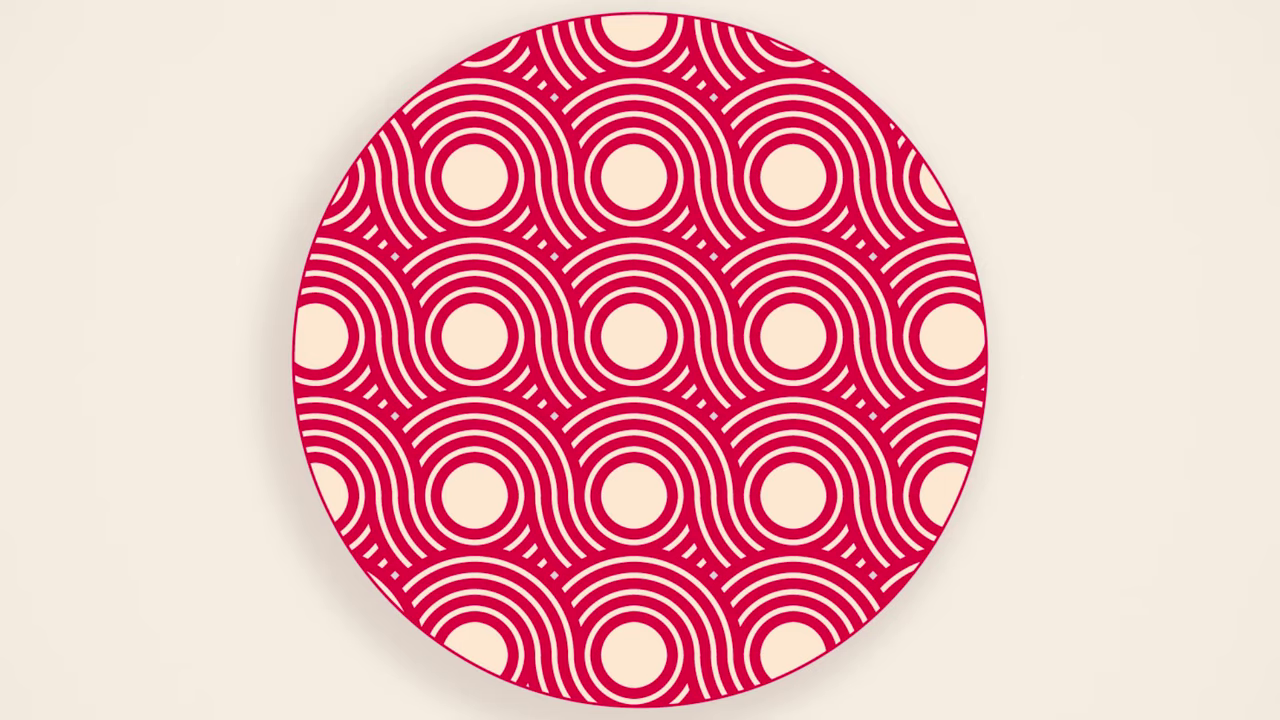